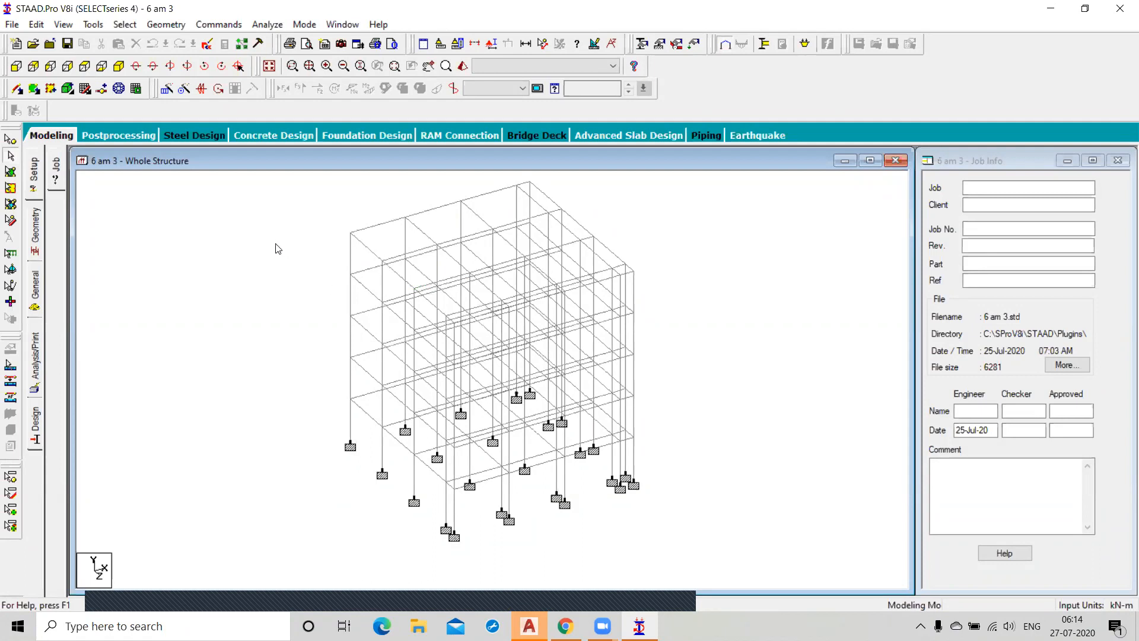
{"action": "scroll", "coordinate": [281, 318], "scroll_direction": "down", "scroll_amount": 1}
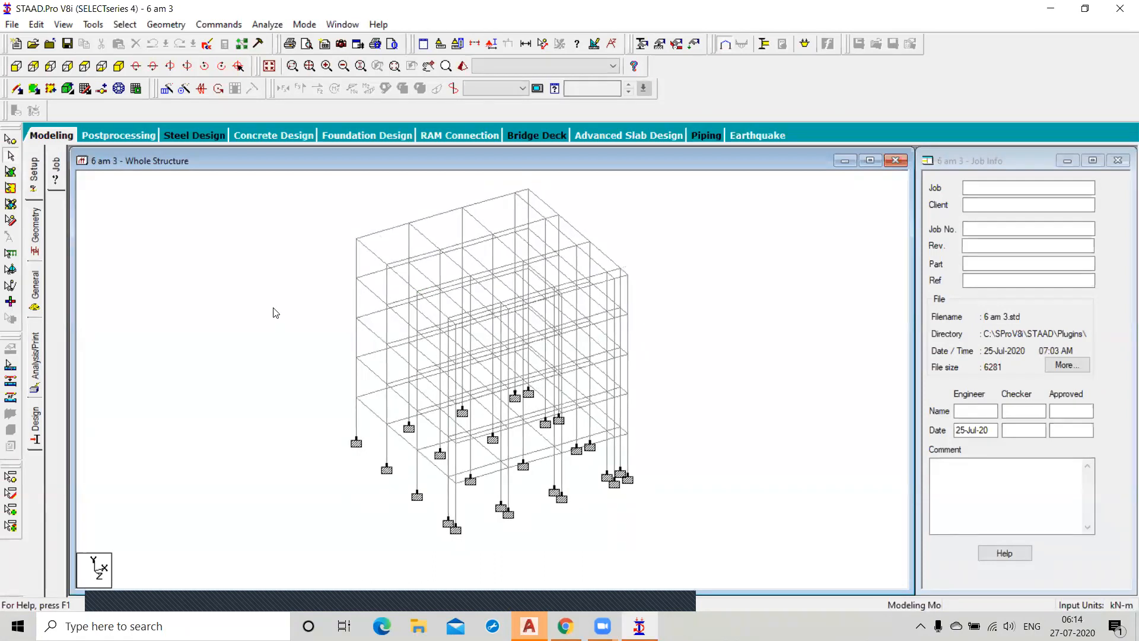
{"action": "left_click", "coordinate": [36, 289]}
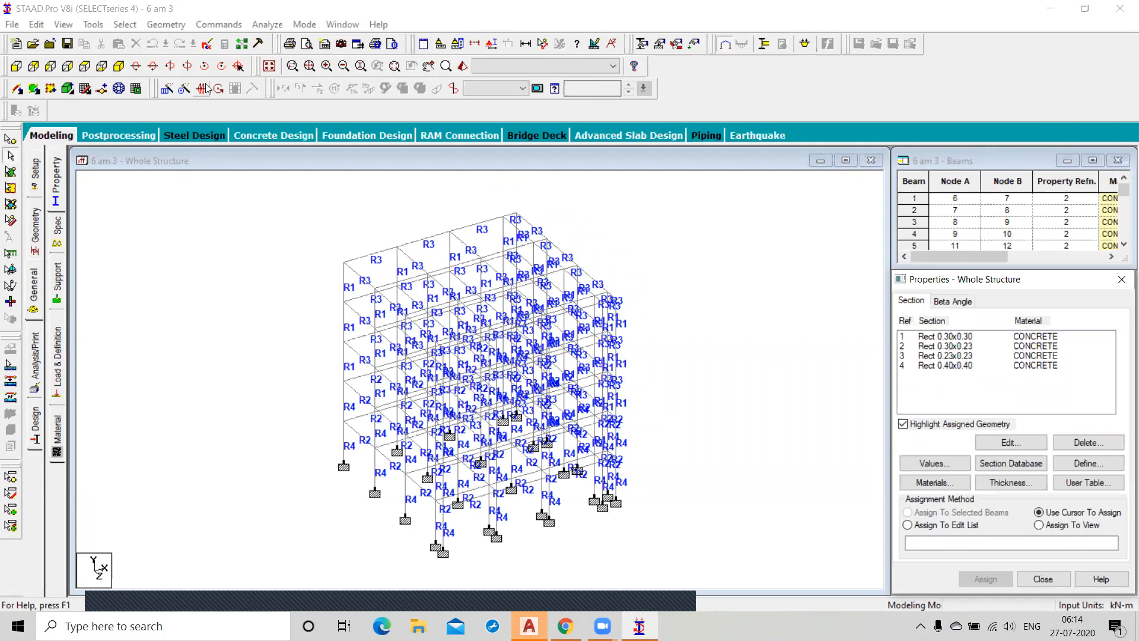
{"action": "left_click", "coordinate": [217, 25]}
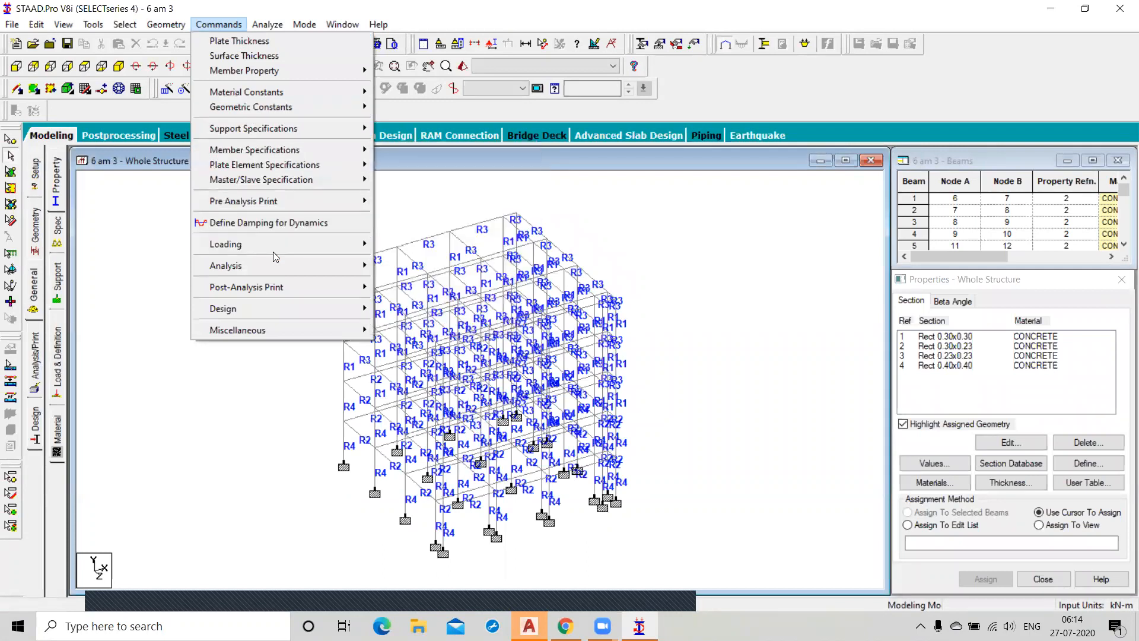
{"action": "mouse_move", "coordinate": [277, 244]}
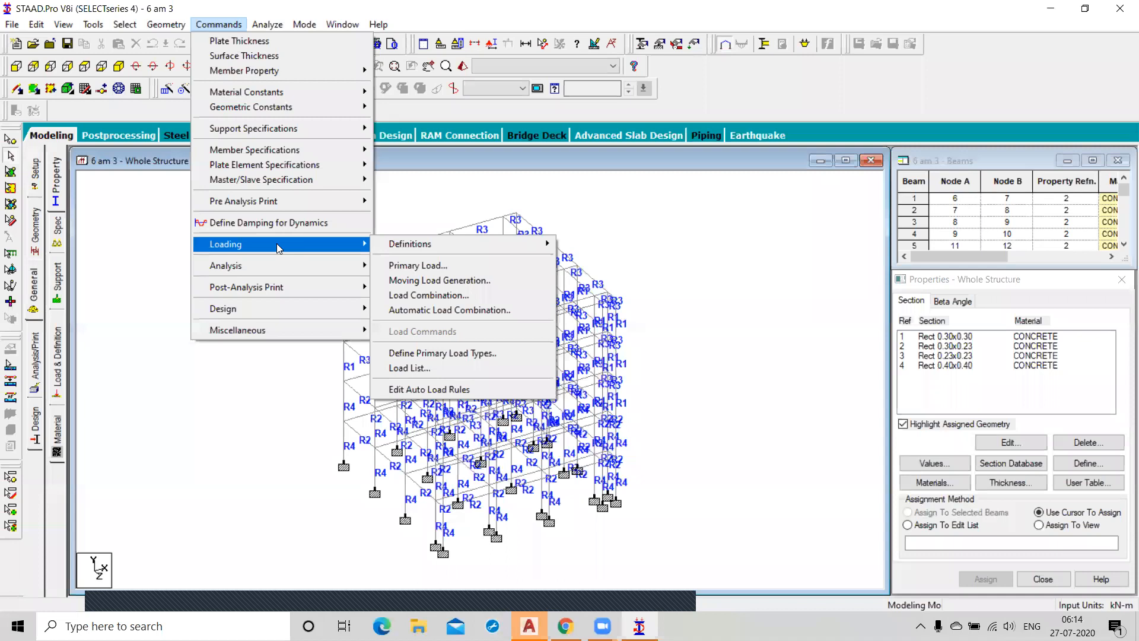
{"action": "mouse_move", "coordinate": [415, 244]}
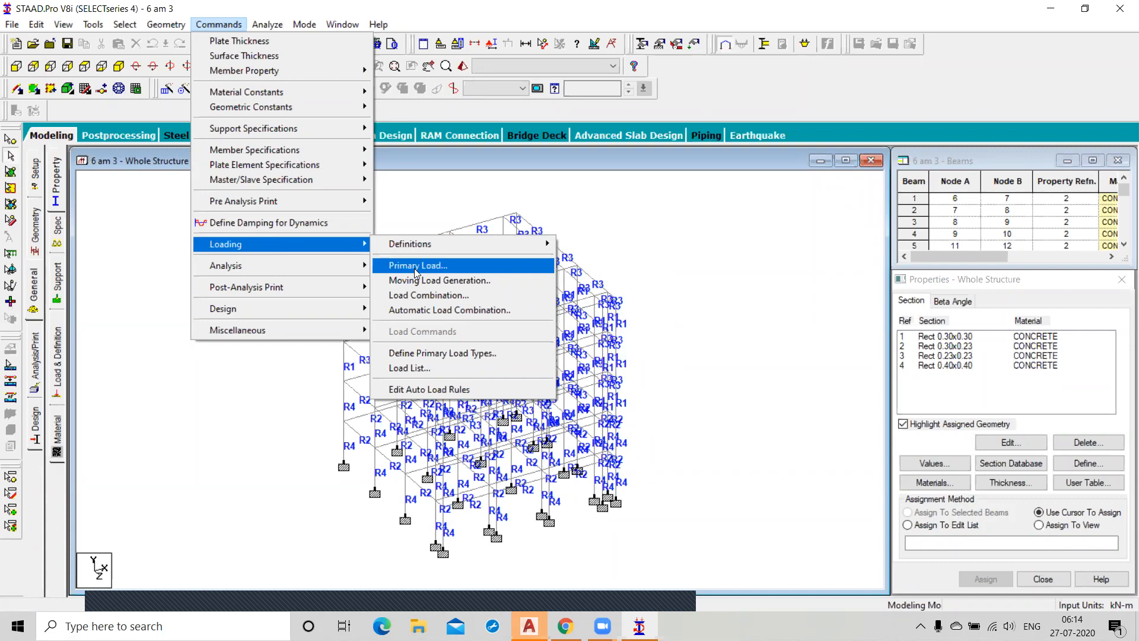
{"action": "left_click", "coordinate": [416, 267]}
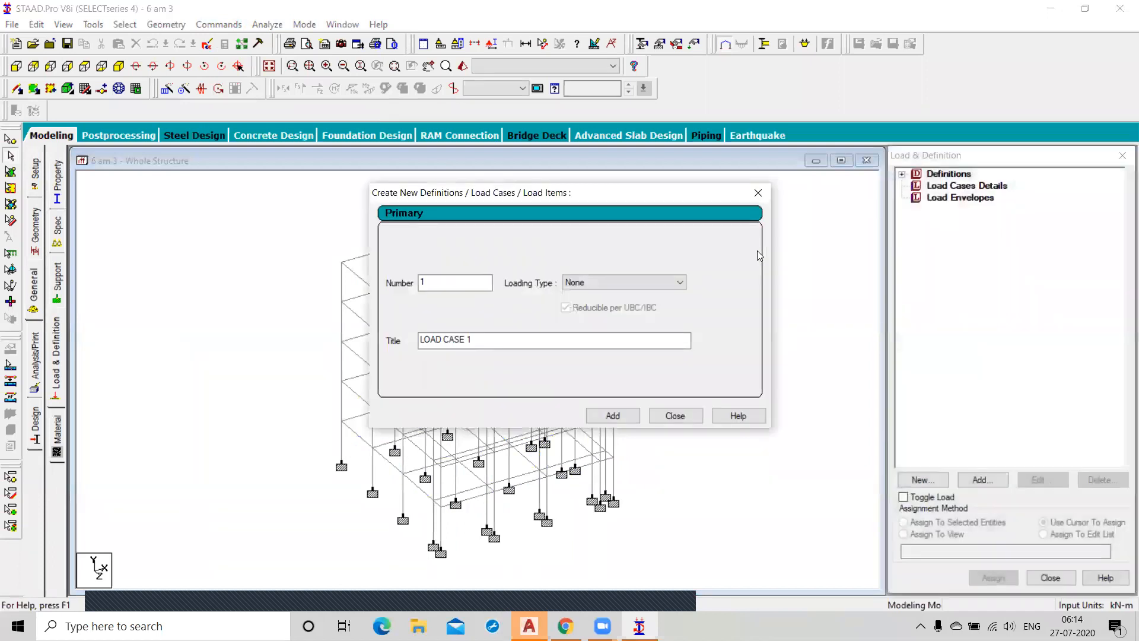
{"action": "left_click", "coordinate": [681, 418]}
- Open the Load & Definition page within the General modeling settings
{"action": "left_click", "coordinate": [34, 248]}
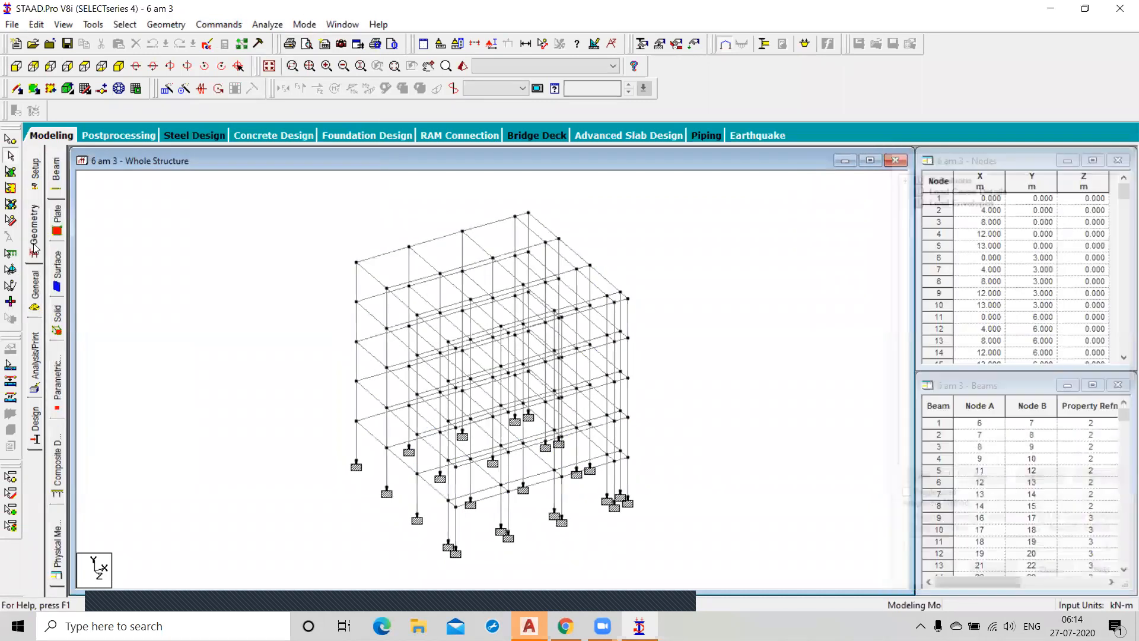
{"action": "left_click", "coordinate": [38, 297]}
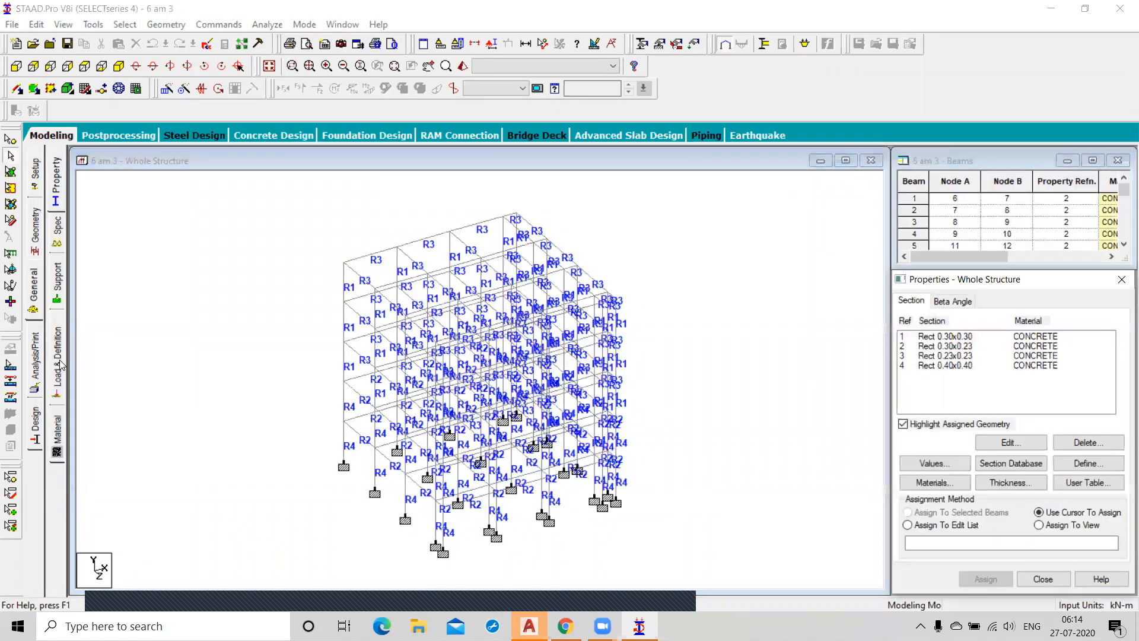
{"action": "left_click", "coordinate": [57, 365]}
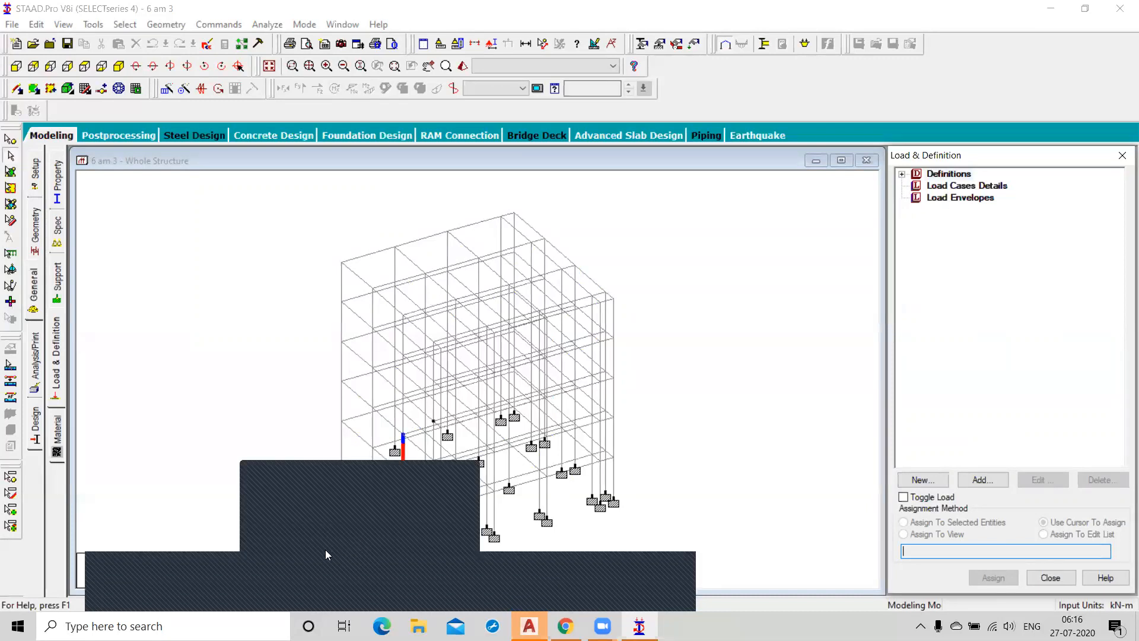
{"action": "left_click", "coordinate": [326, 542]}
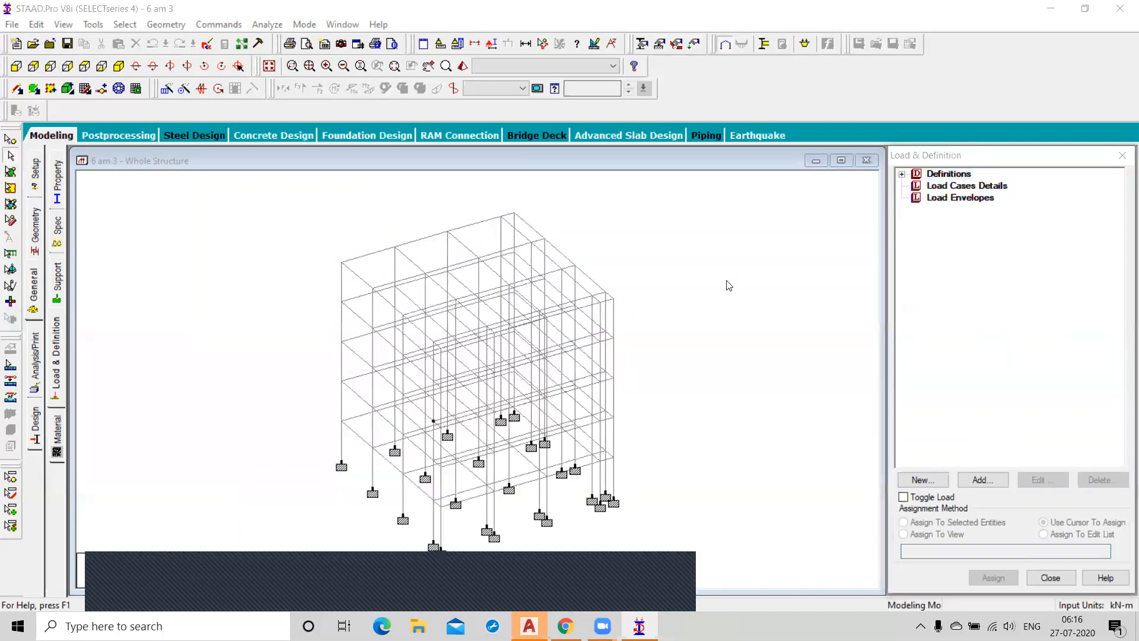
- Examine the available load definition types, including seismic, wind and snow, and collapse the list again
{"action": "left_click", "coordinate": [901, 175]}
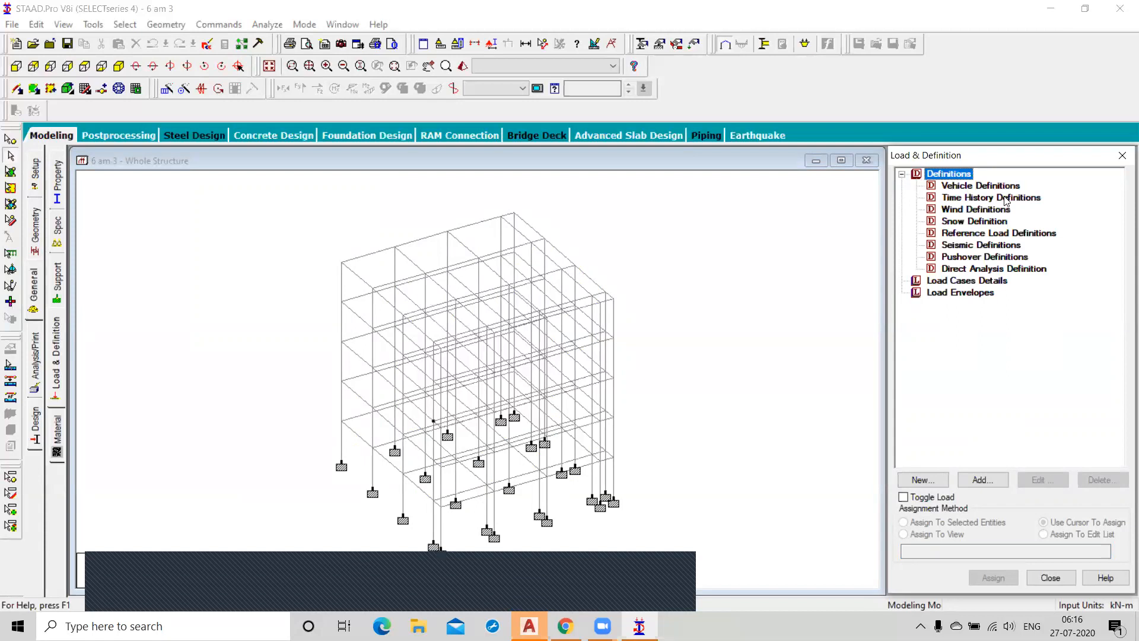
{"action": "left_click", "coordinate": [962, 248]}
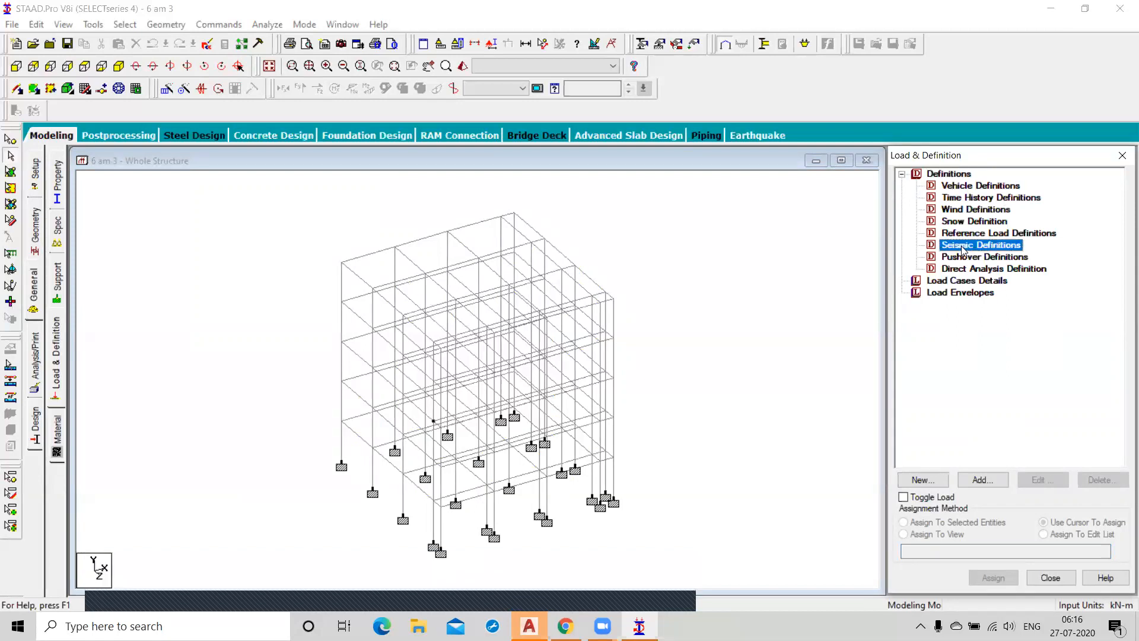
{"action": "left_click", "coordinate": [964, 206]}
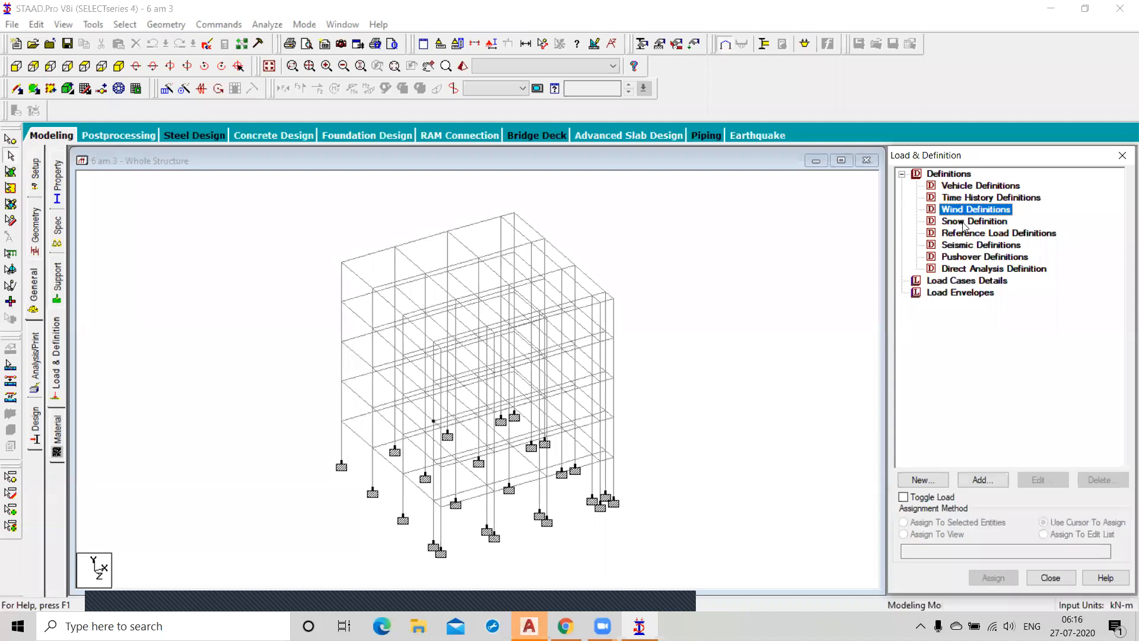
{"action": "left_click", "coordinate": [963, 221]}
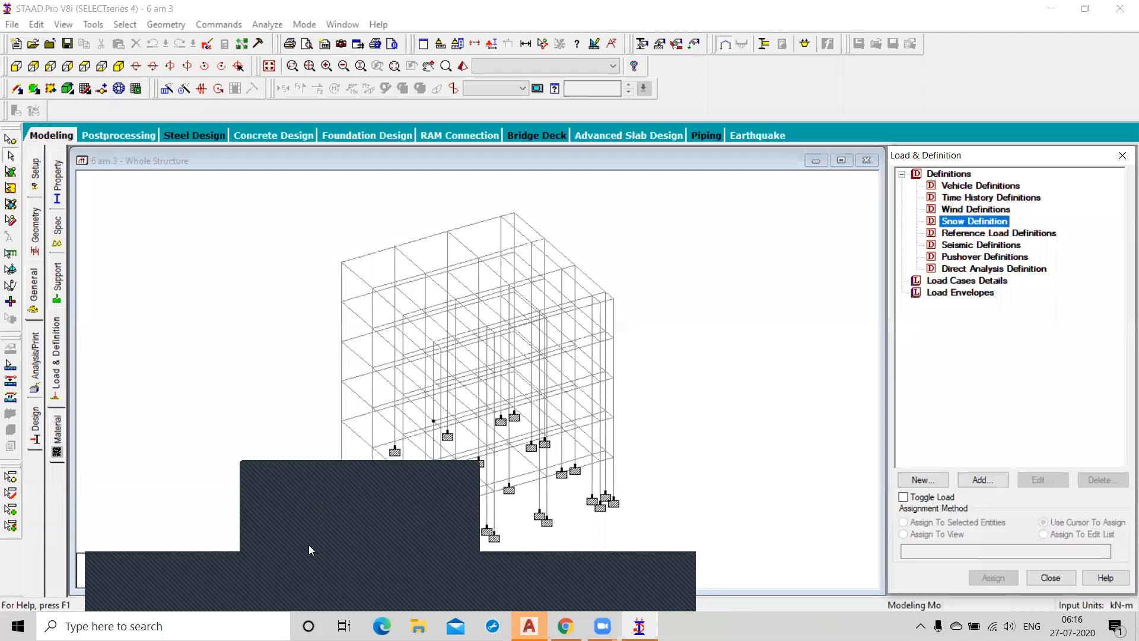
{"action": "left_click", "coordinate": [325, 541]}
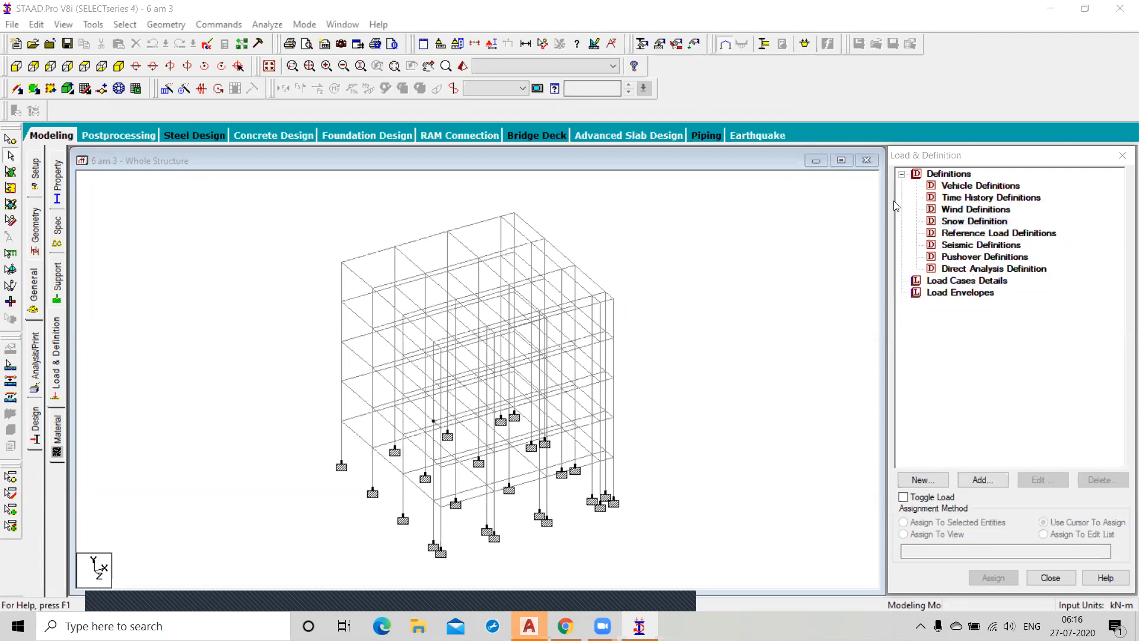
{"action": "left_click", "coordinate": [901, 178]}
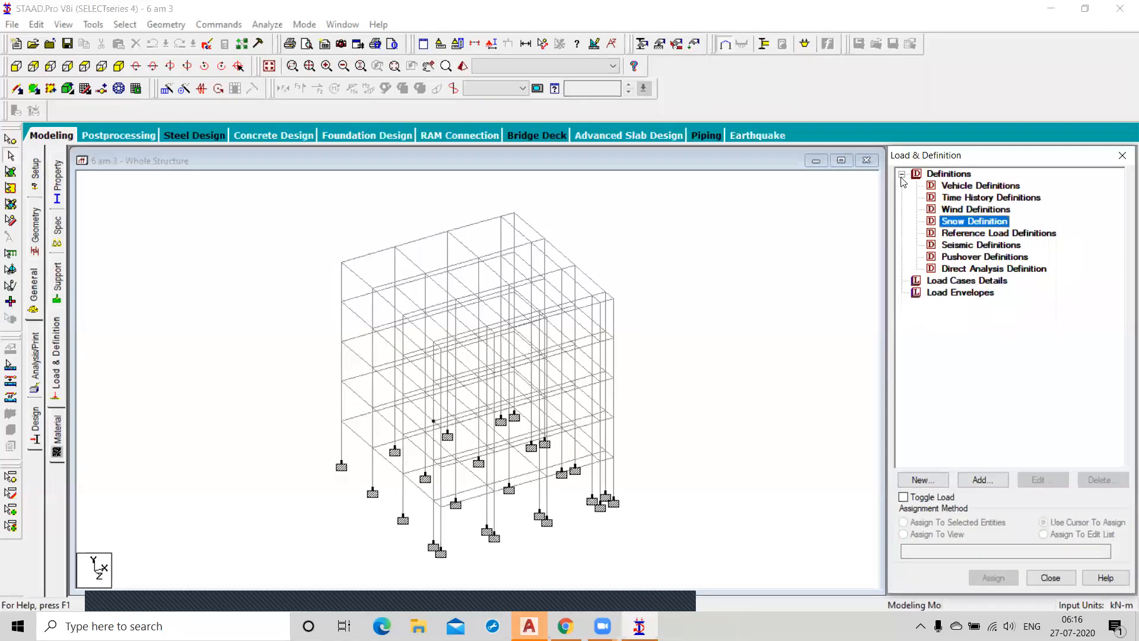
{"action": "left_click", "coordinate": [902, 175]}
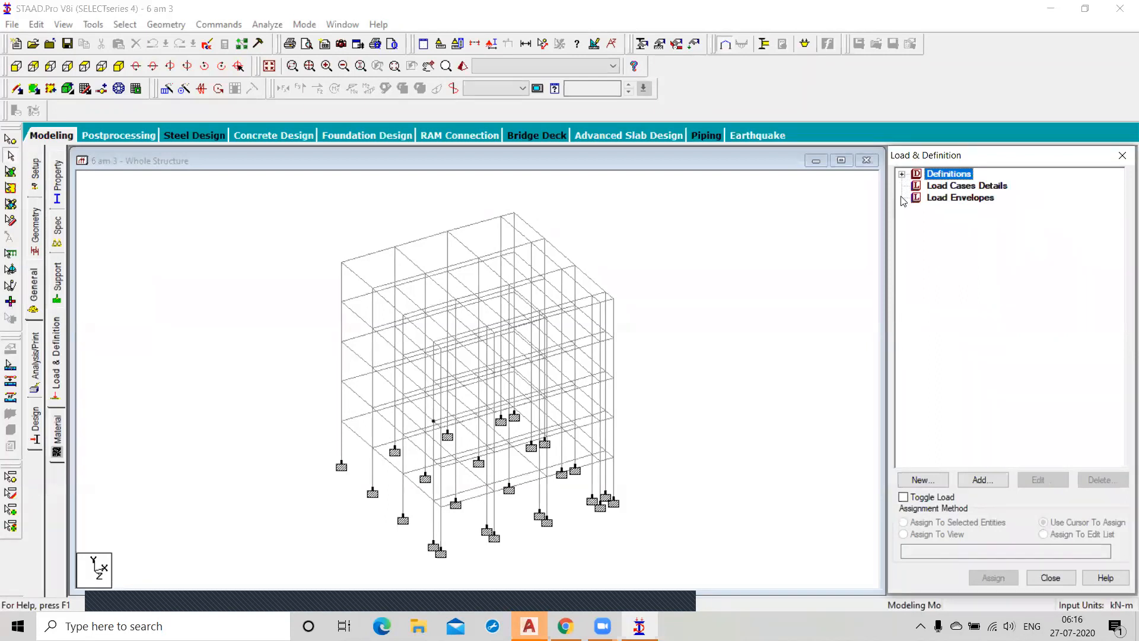
- Add primary load case 1 with loading type Dead and the title Dead Load
{"action": "left_click", "coordinate": [959, 187]}
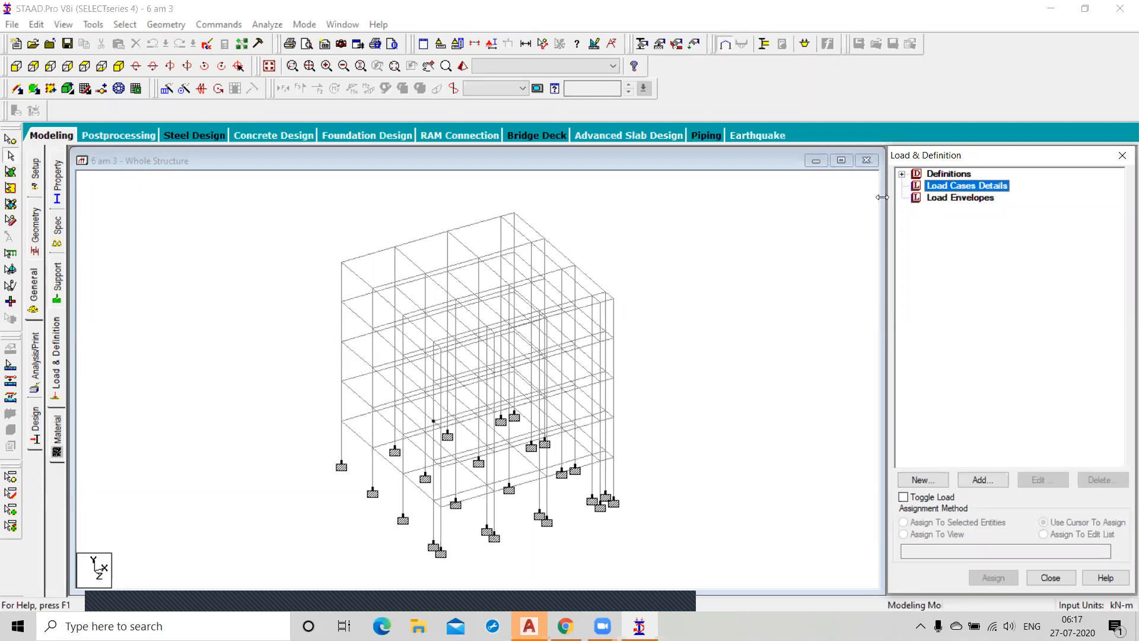
{"action": "left_click", "coordinate": [996, 483]}
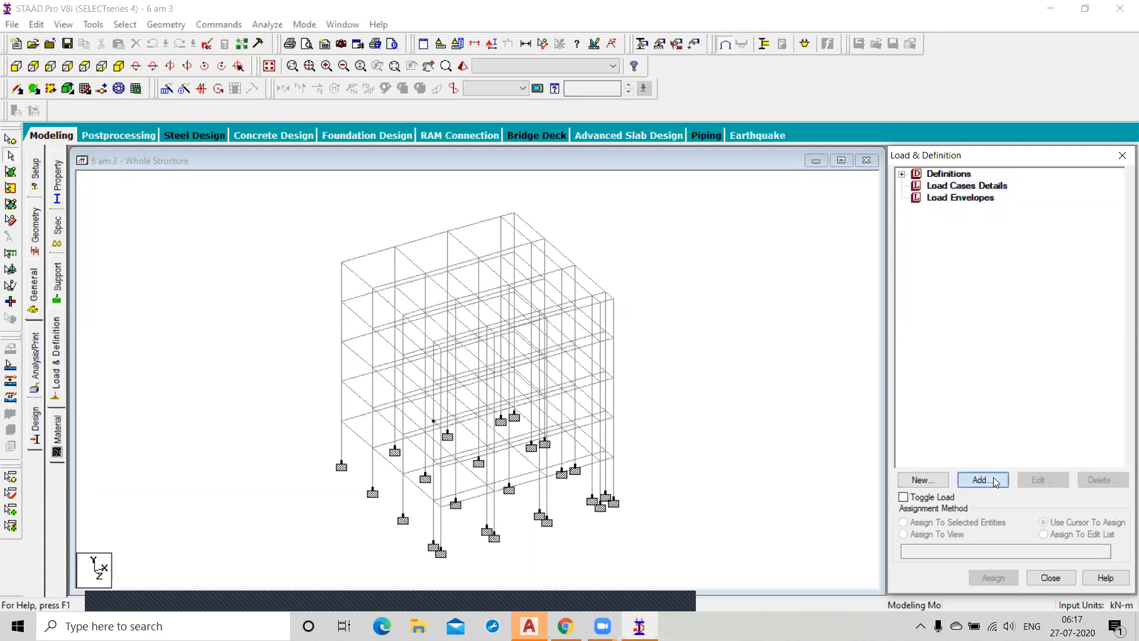
{"action": "left_click", "coordinate": [611, 228]}
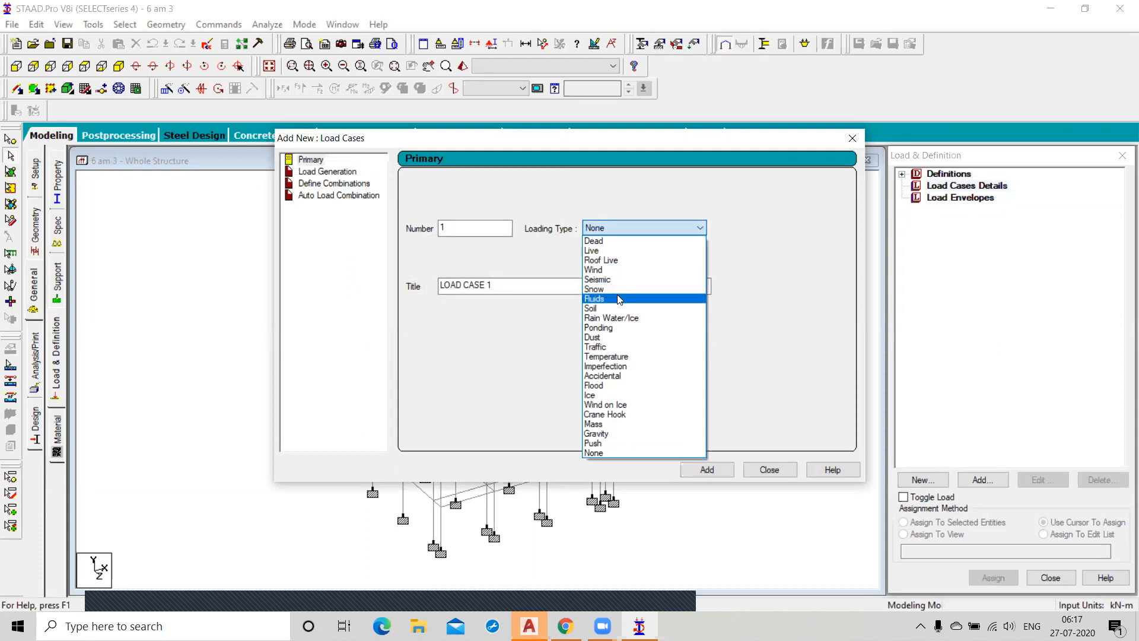
{"action": "left_click", "coordinate": [614, 244]}
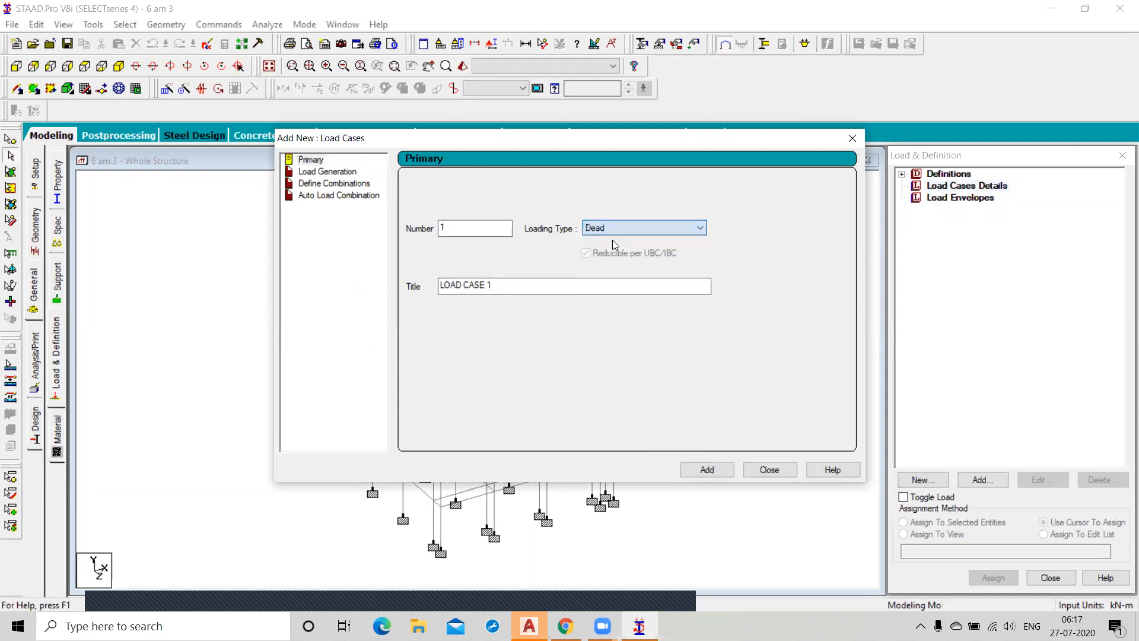
{"action": "left_click_drag", "start_coordinate": [501, 285], "coordinate": [419, 280]}
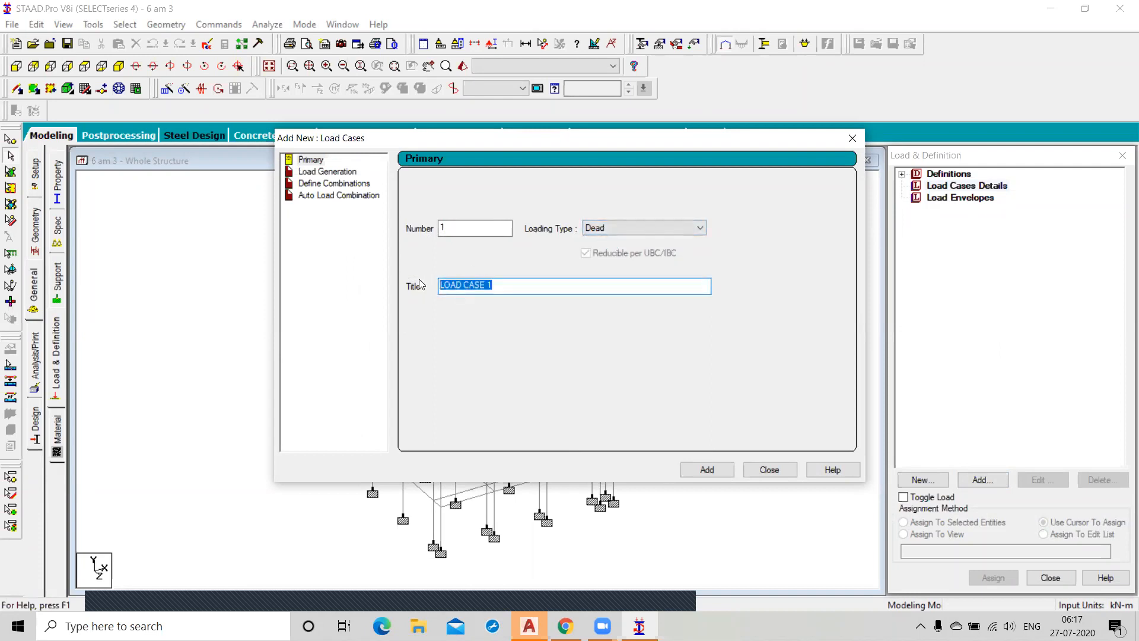
{"action": "type", "text": "Dead Load"}
{"action": "left_click", "coordinate": [713, 469]}
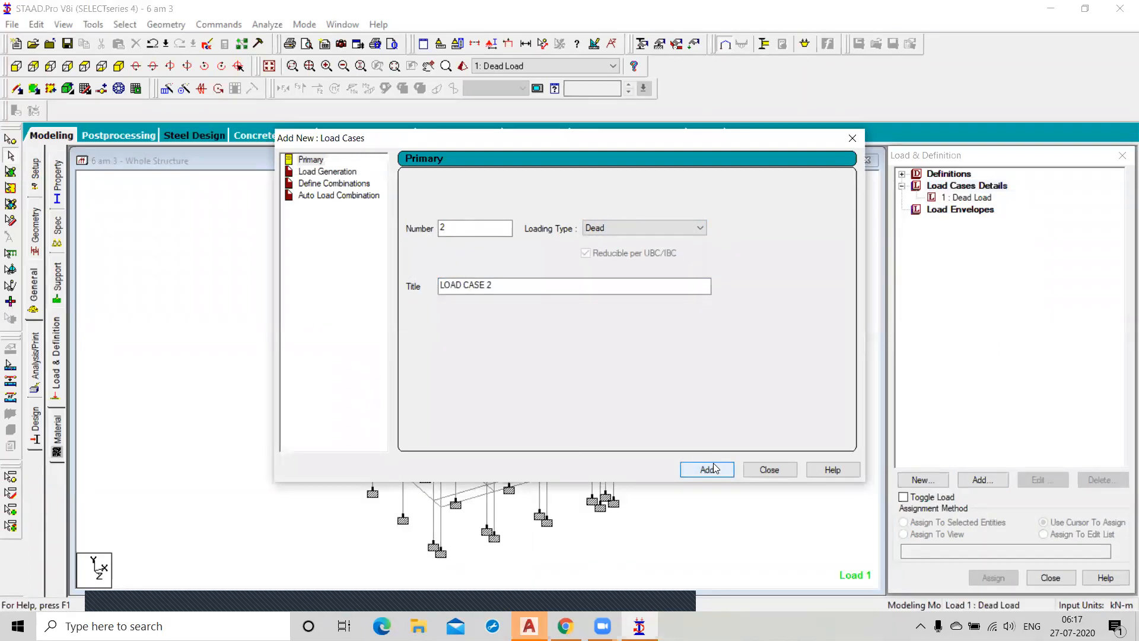
- Add primary load case 2 with loading type Live and the title Live, and save the modified structure
{"action": "left_click", "coordinate": [678, 228]}
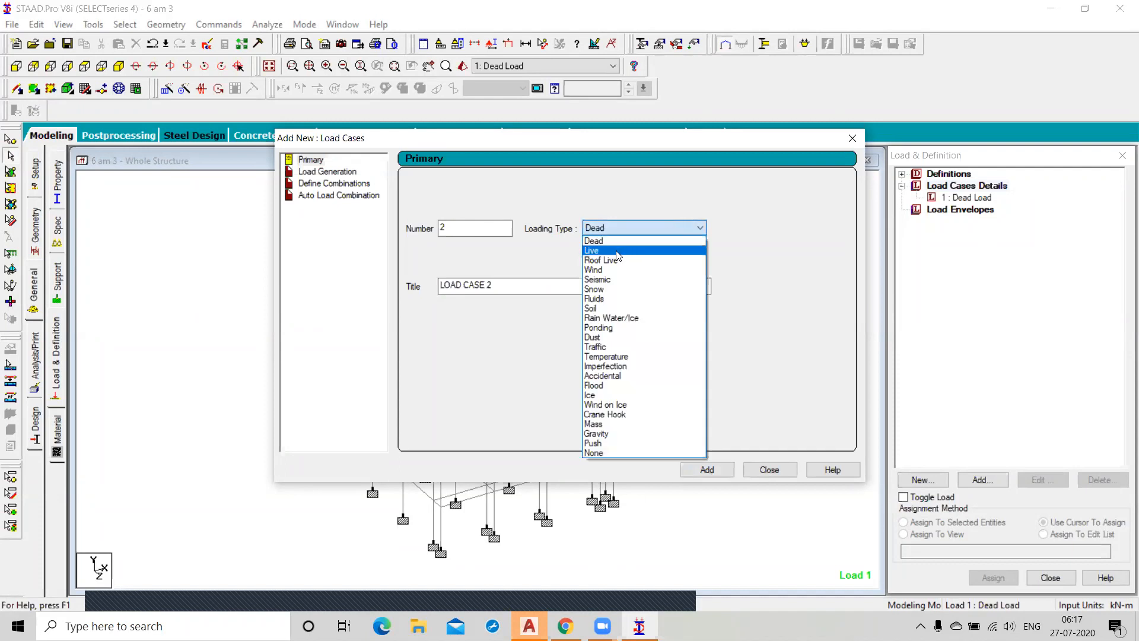
{"action": "left_click", "coordinate": [617, 253]}
{"action": "left_click_drag", "start_coordinate": [500, 286], "coordinate": [408, 285]}
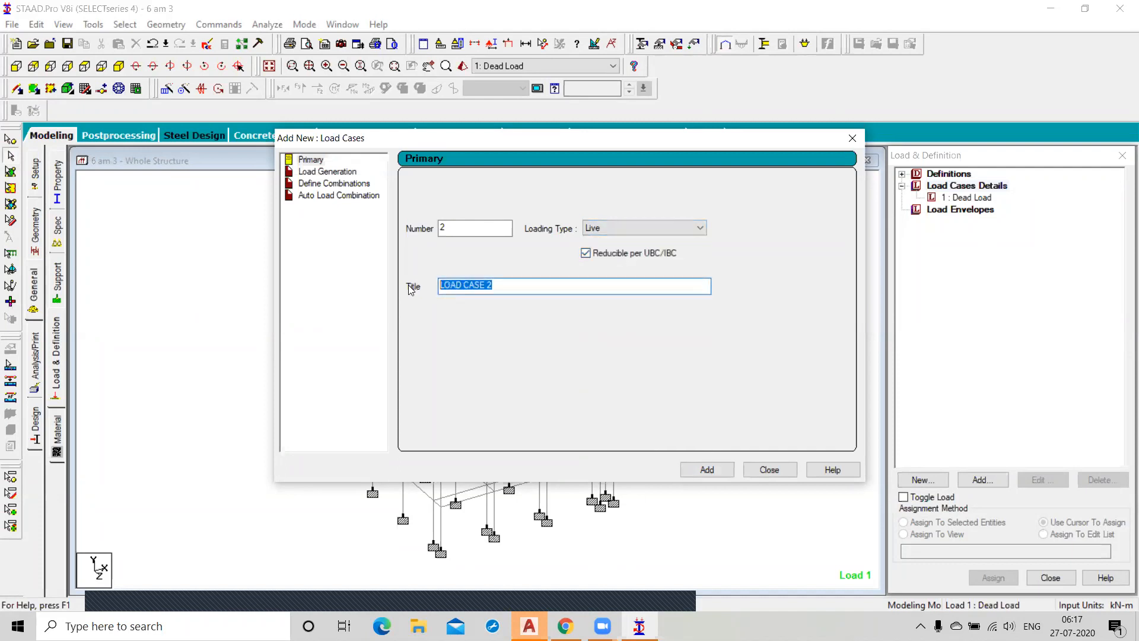
{"action": "type", "text": "Live"}
{"action": "left_click", "coordinate": [707, 469]}
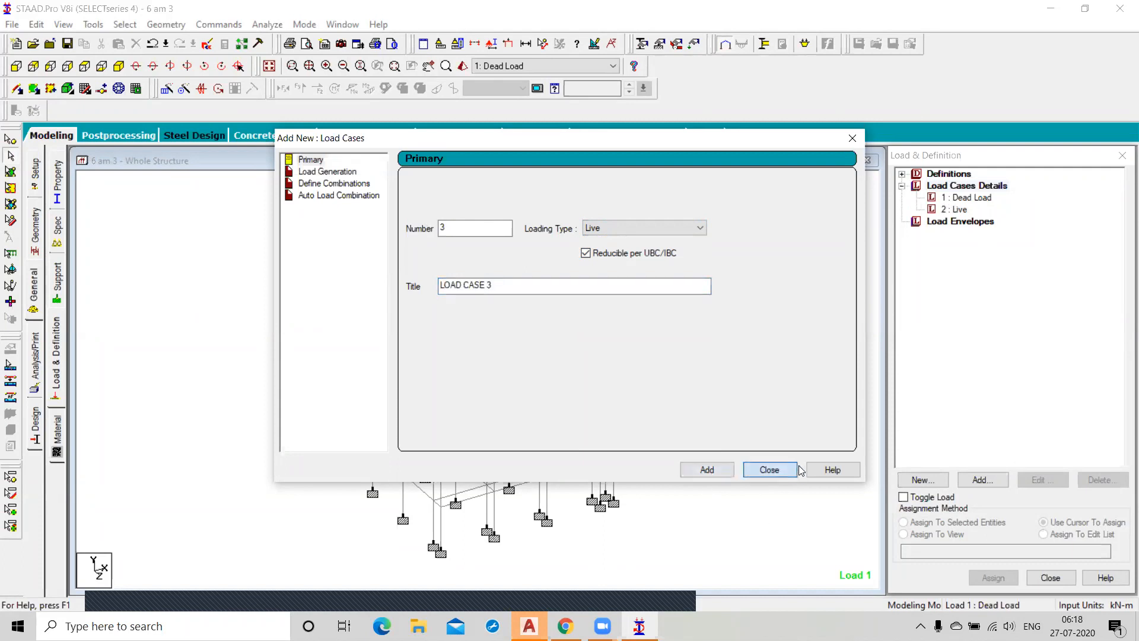
{"action": "left_click", "coordinate": [769, 469]}
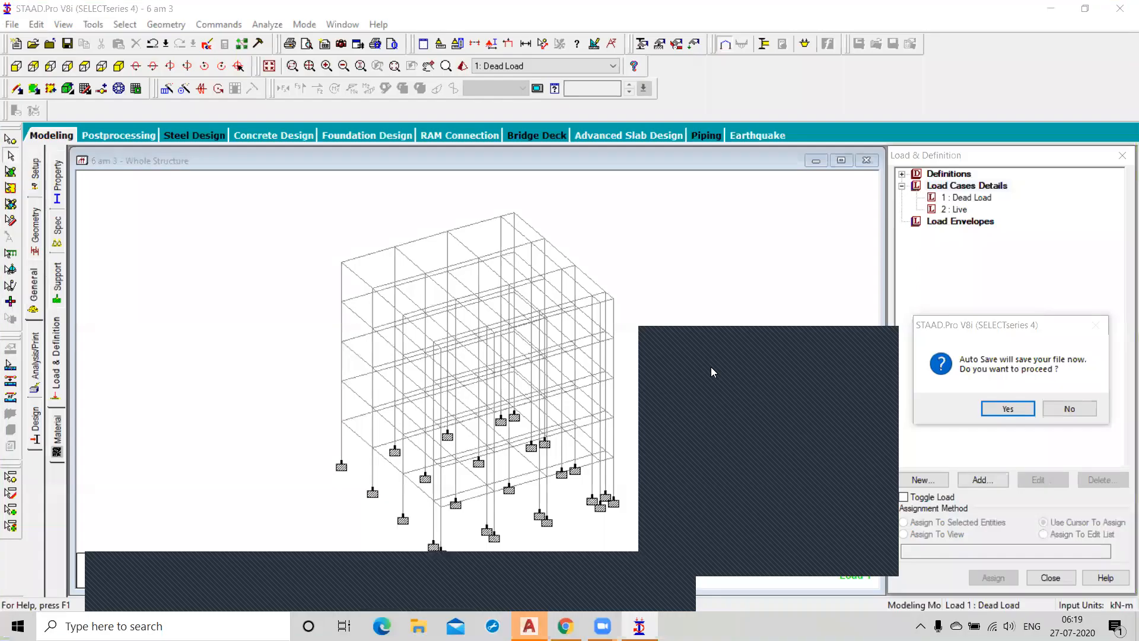
{"action": "left_click", "coordinate": [1025, 409]}
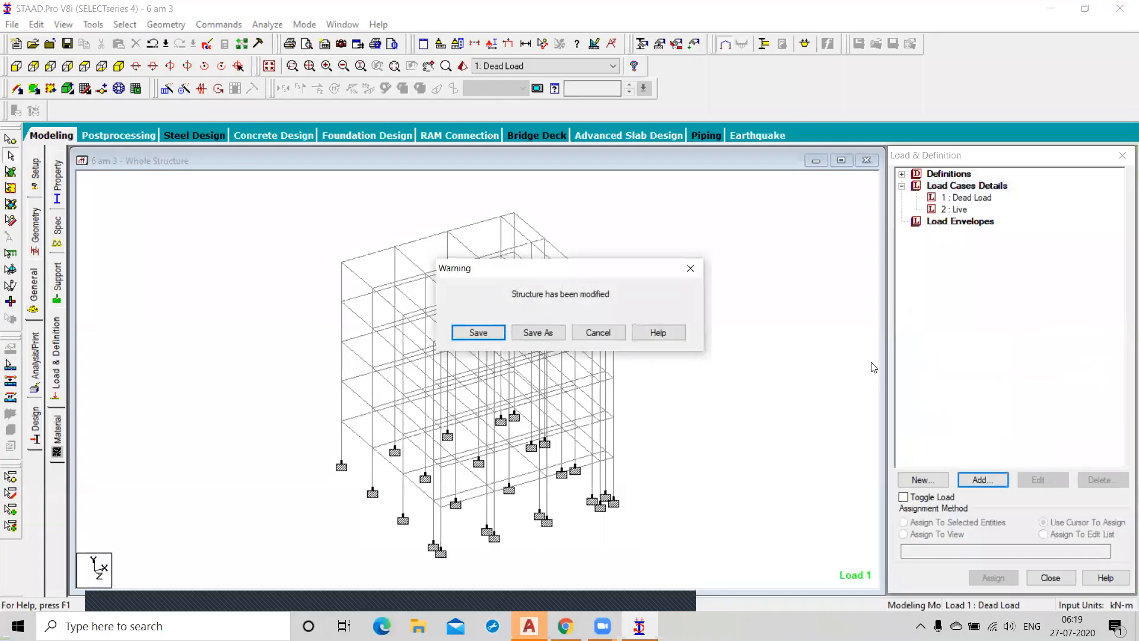
{"action": "left_click", "coordinate": [505, 339]}
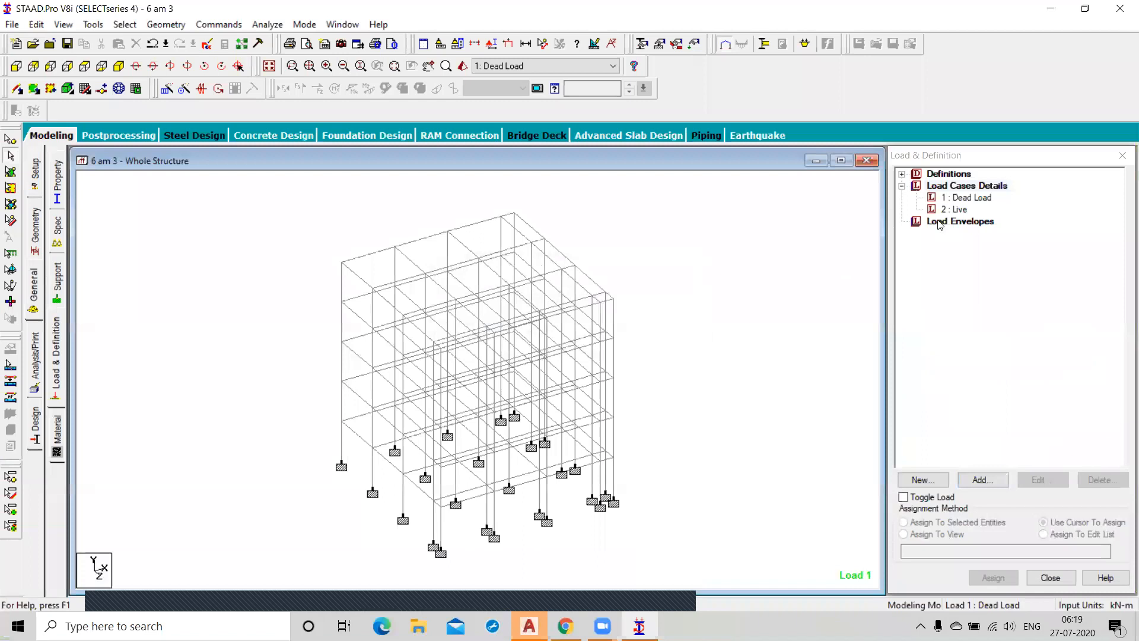
- Add a selfweight load in the Y direction with factor -1 to the Dead Load case, declining the auto save
{"action": "left_click", "coordinate": [973, 198]}
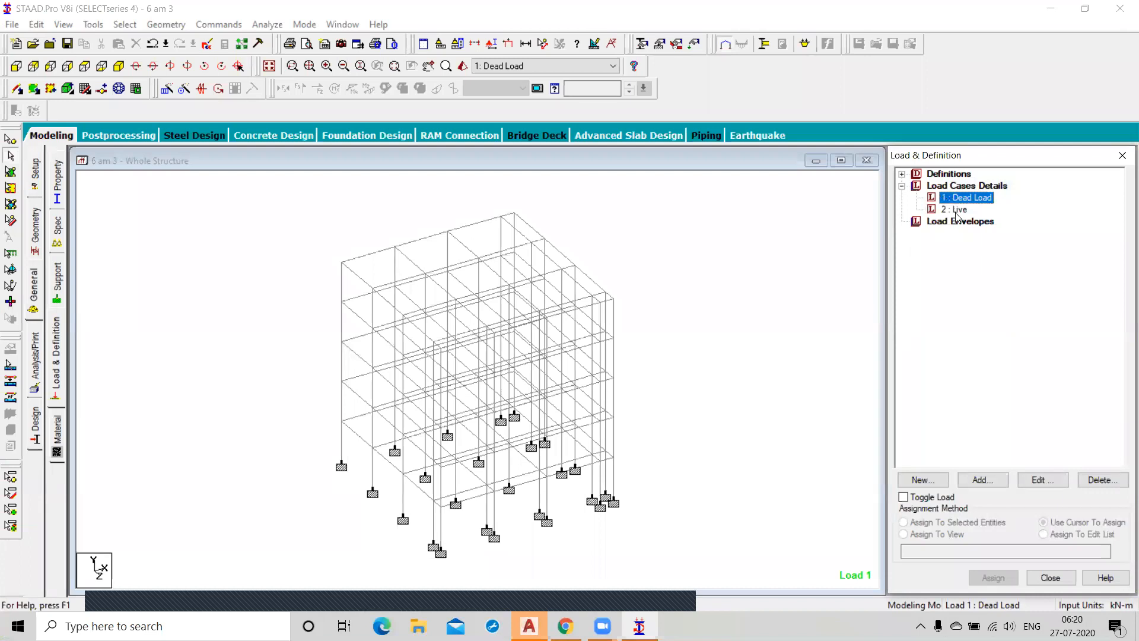
{"action": "left_click", "coordinate": [958, 212]}
{"action": "left_click", "coordinate": [965, 199]}
{"action": "left_click", "coordinate": [995, 480]}
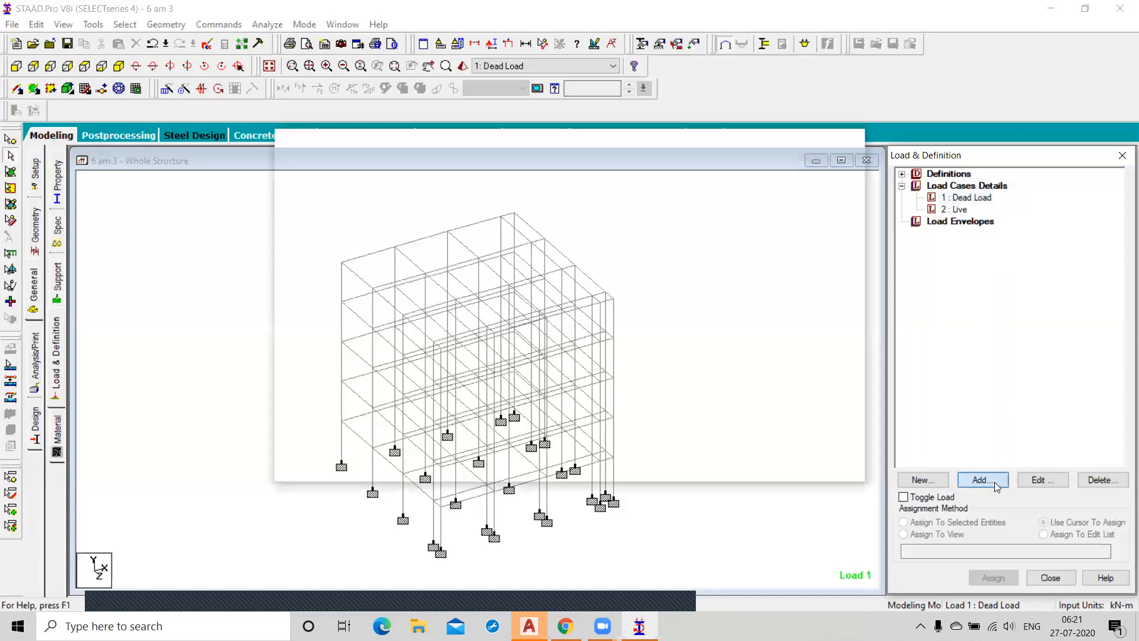
{"action": "left_click", "coordinate": [261, 107]}
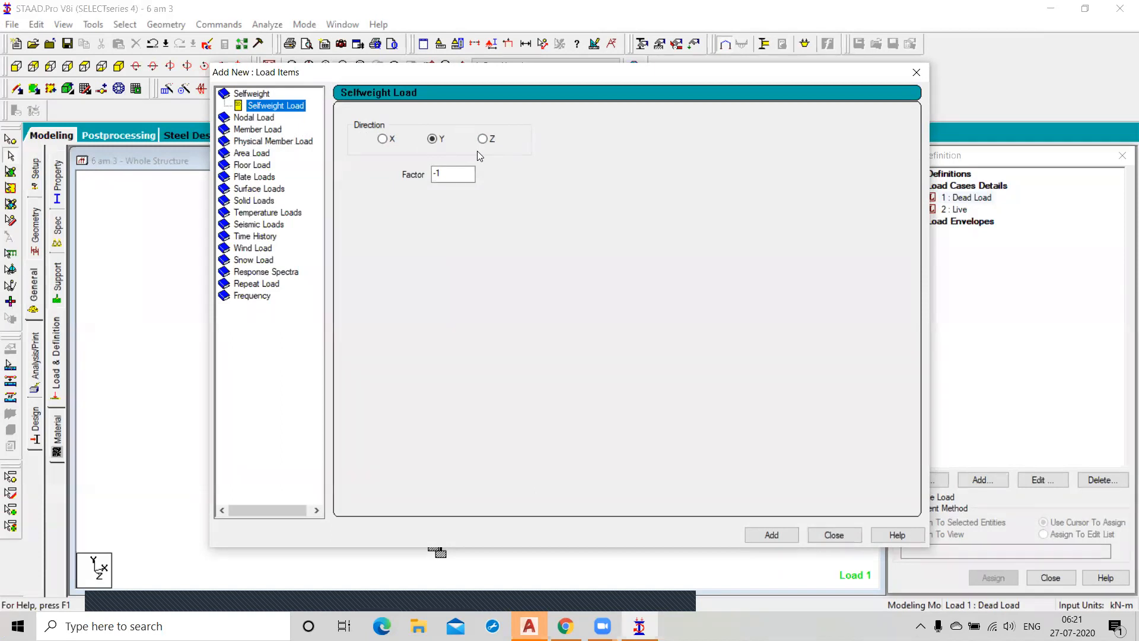
{"action": "left_click", "coordinate": [455, 174]}
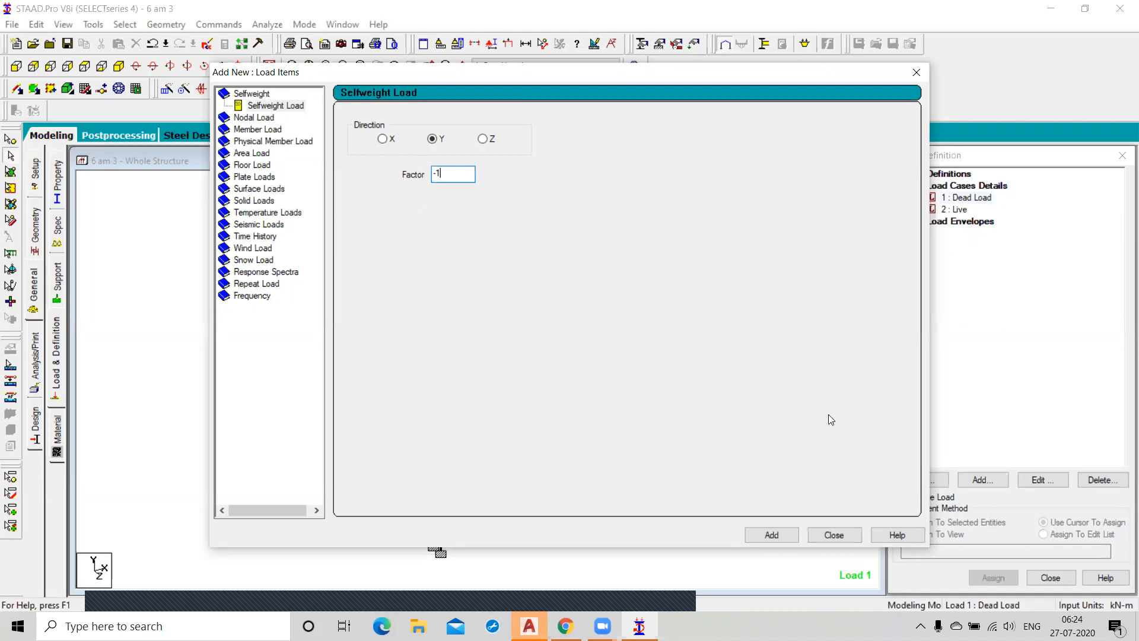
{"action": "left_click", "coordinate": [765, 537]}
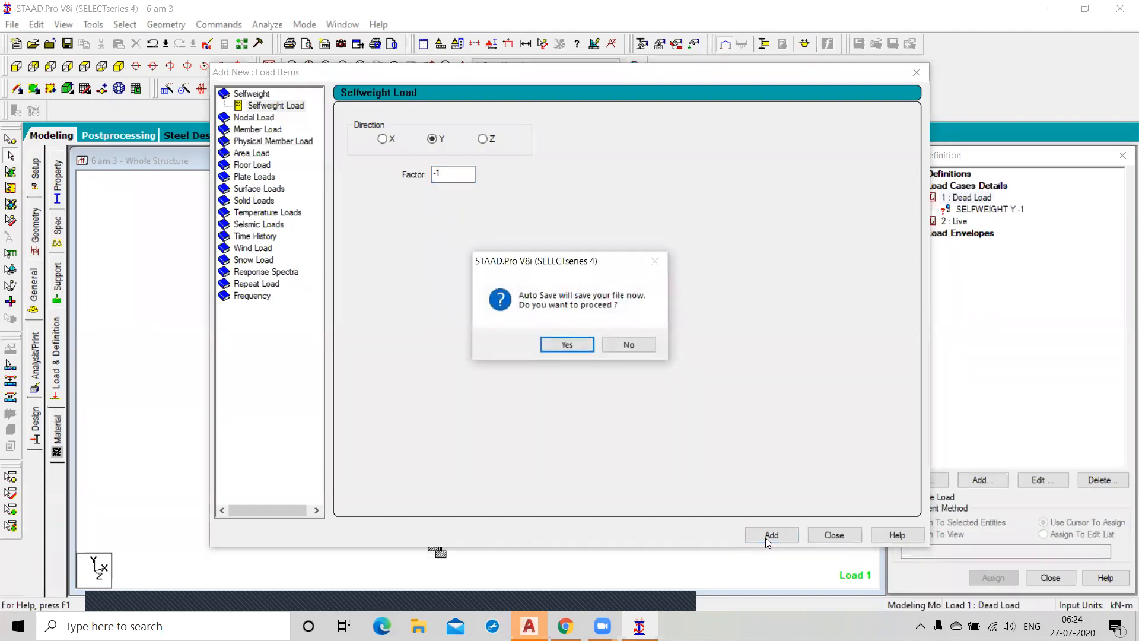
{"action": "left_click", "coordinate": [641, 343]}
{"action": "left_click_drag", "start_coordinate": [690, 80], "coordinate": [577, 79]}
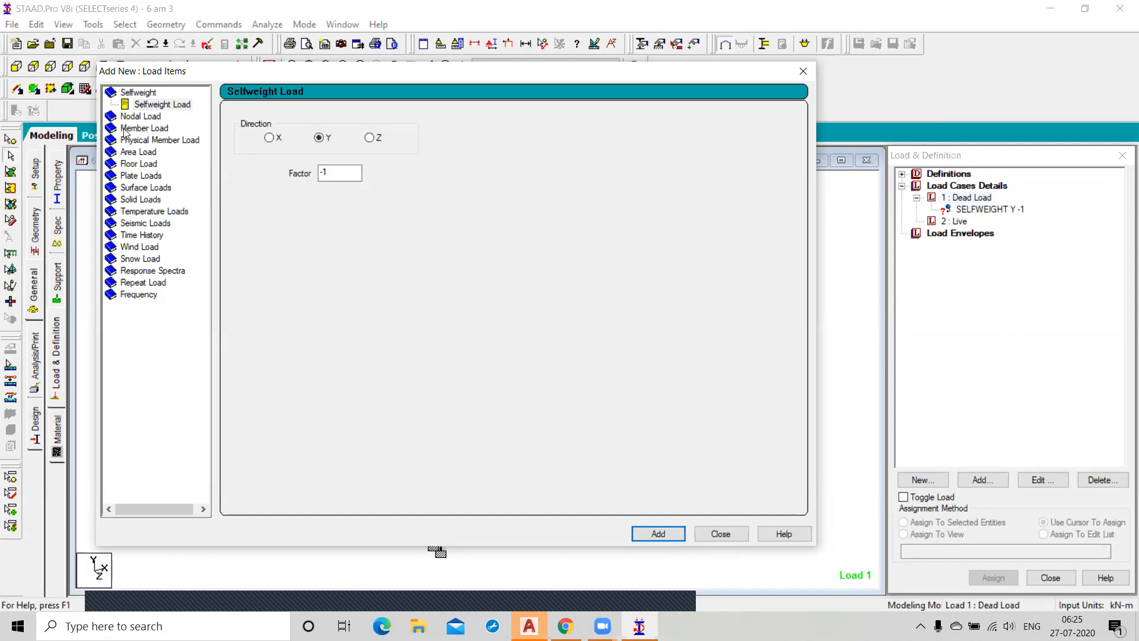
- Open the Uniform Force form under member loads for the Dead Load case, accepting the auto save
{"action": "left_click", "coordinate": [144, 128]}
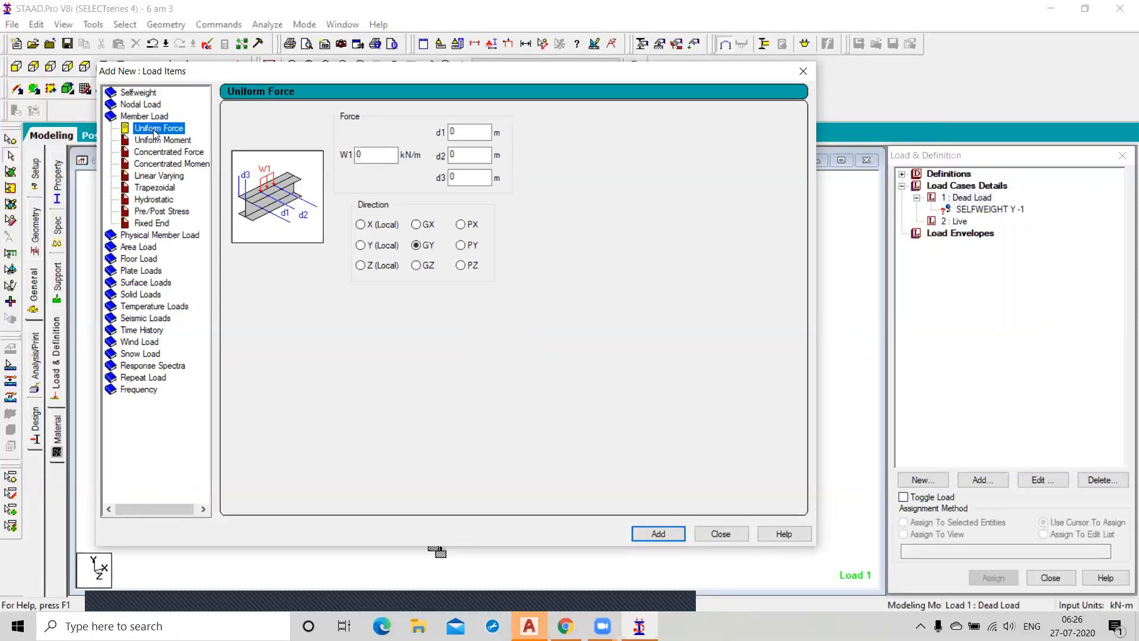
{"action": "left_click", "coordinate": [370, 159]}
{"action": "left_click", "coordinate": [371, 156]}
{"action": "double_click", "coordinate": [370, 155]}
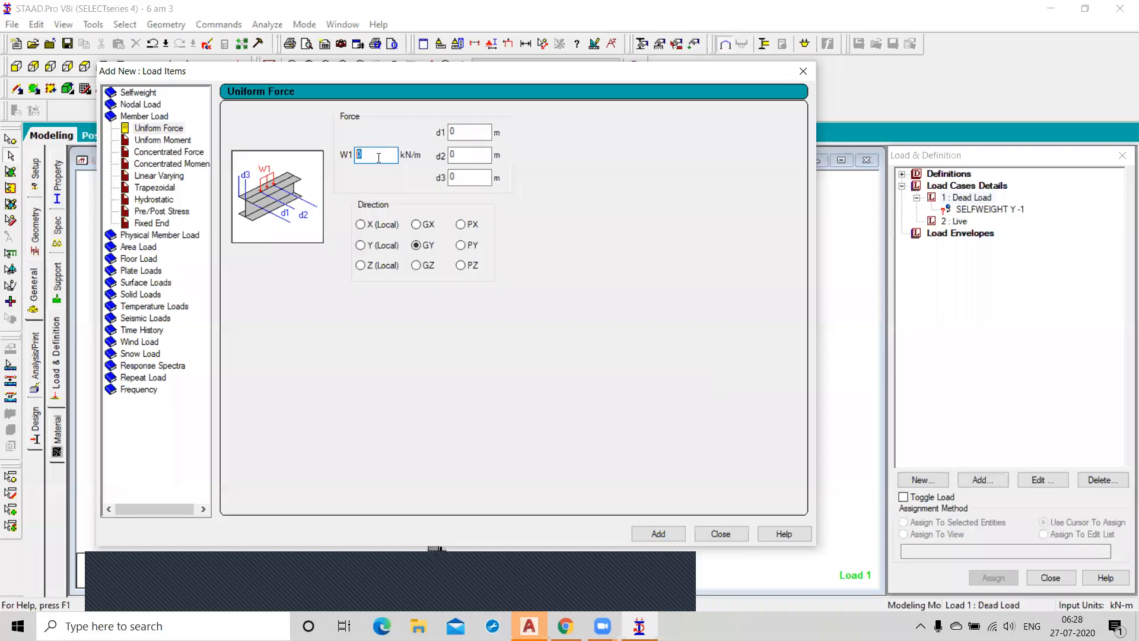
{"action": "left_click", "coordinate": [378, 158]}
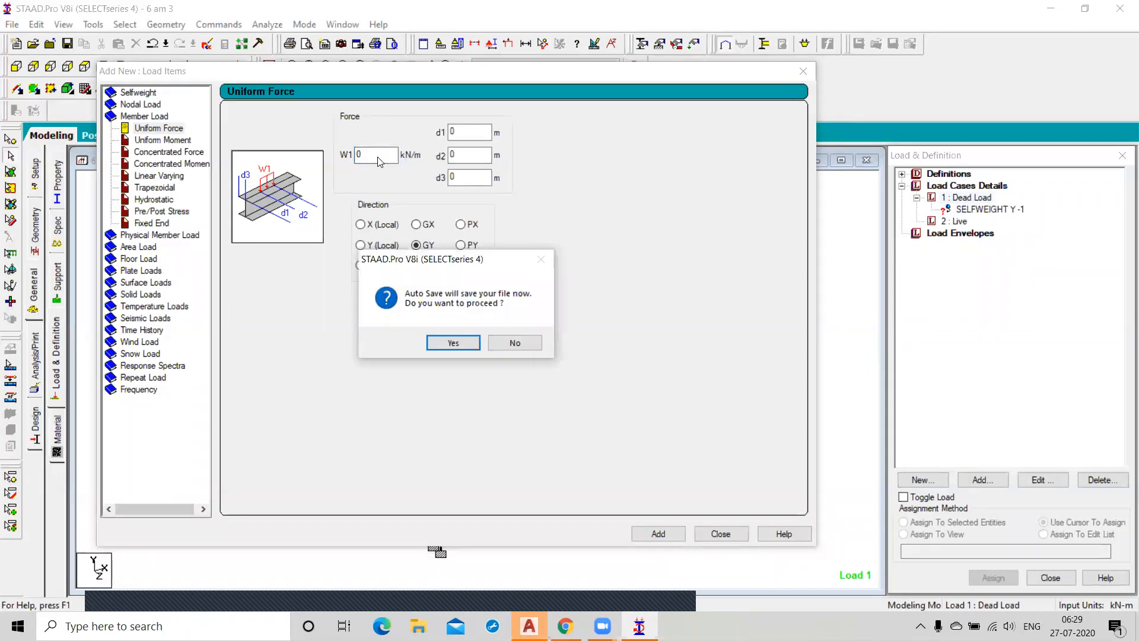
{"action": "left_click", "coordinate": [455, 347]}
{"action": "left_click", "coordinate": [464, 331]}
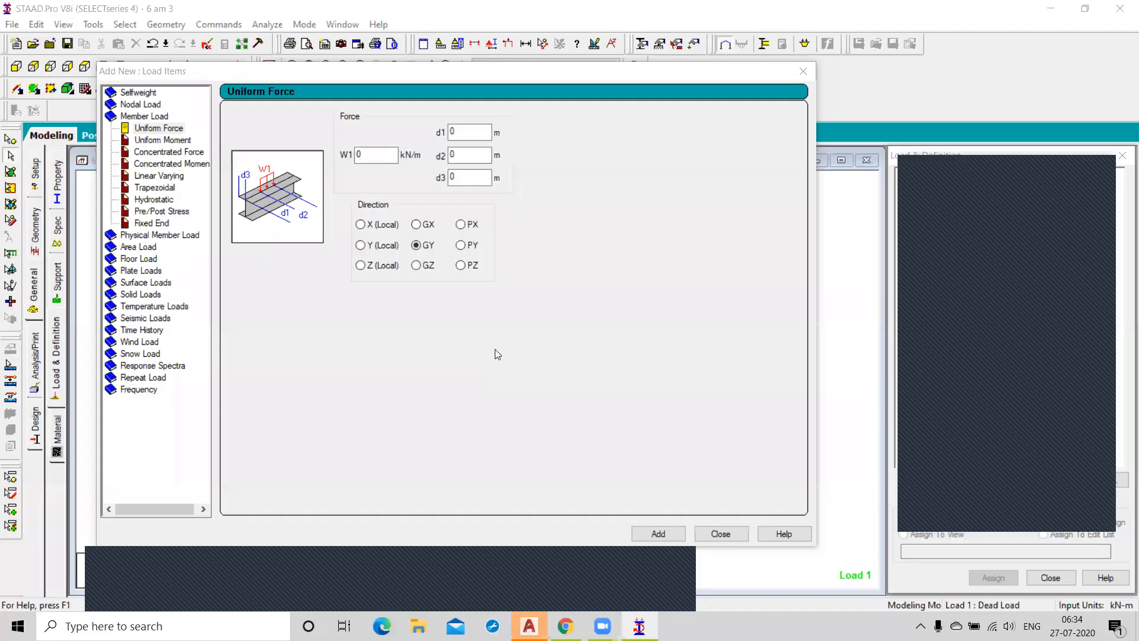
- Set the uniform force W1 to -3.6 kN/m in the GY direction
{"action": "left_click", "coordinate": [372, 154]}
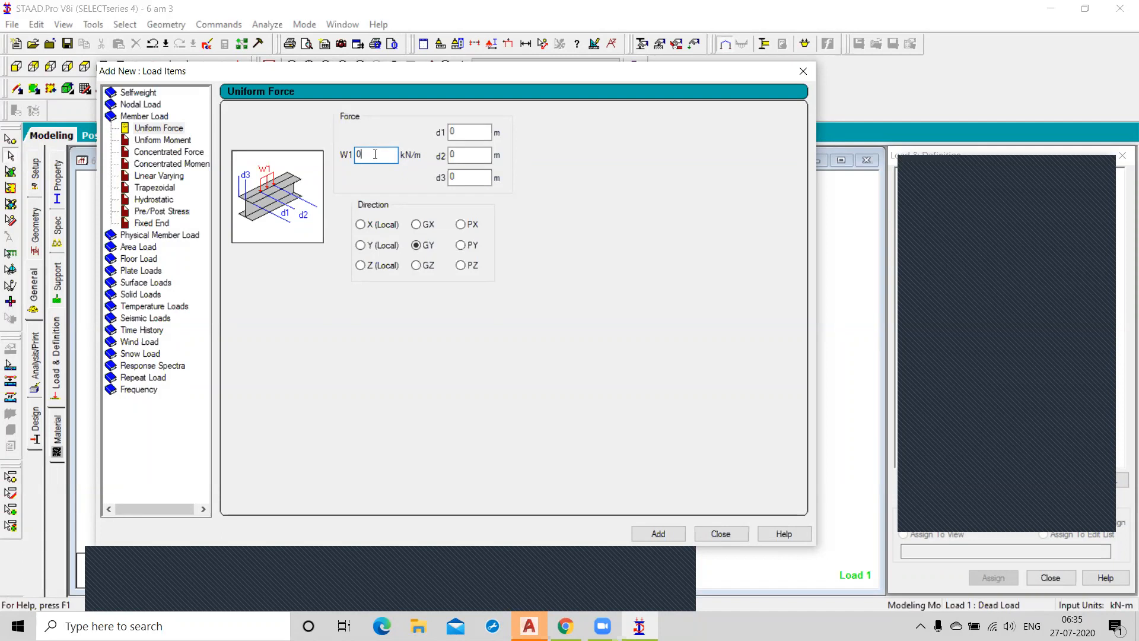
{"action": "type", "text": "3"}
{"action": "key", "text": "BackSpace"}
{"action": "key", "text": "BackSpace"}
{"action": "type", "text": "-3.6"}
{"action": "left_click", "coordinate": [455, 132]}
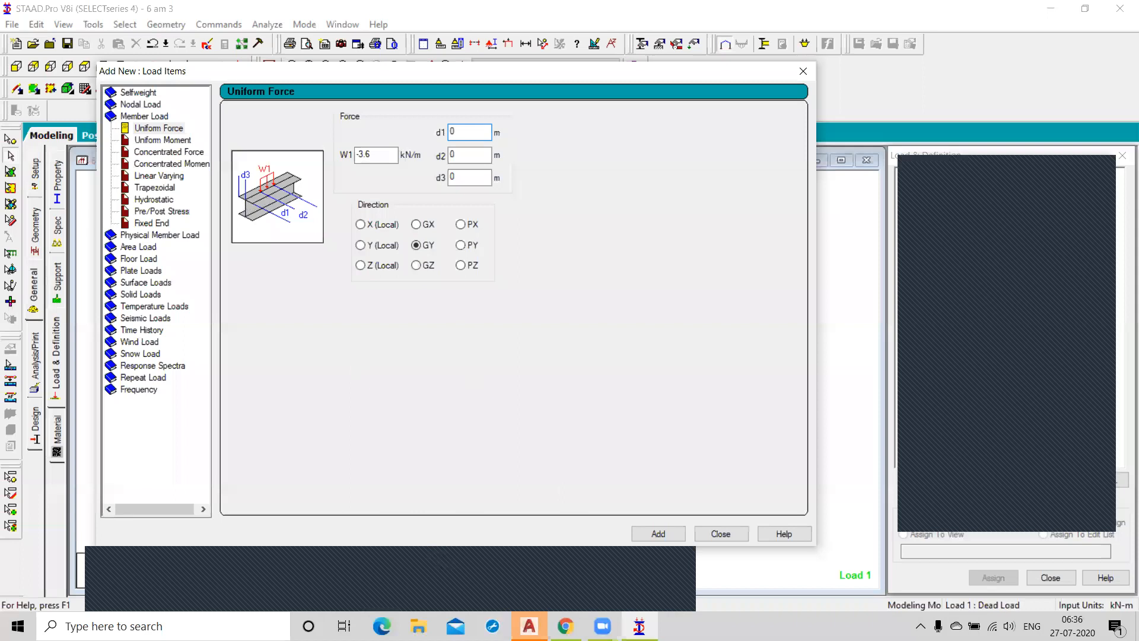
- Open Paint and draw a thick horizontal line as a beam, labelled "4m" below it
{"action": "key", "text": "super"}
{"action": "type", "text": "p"}
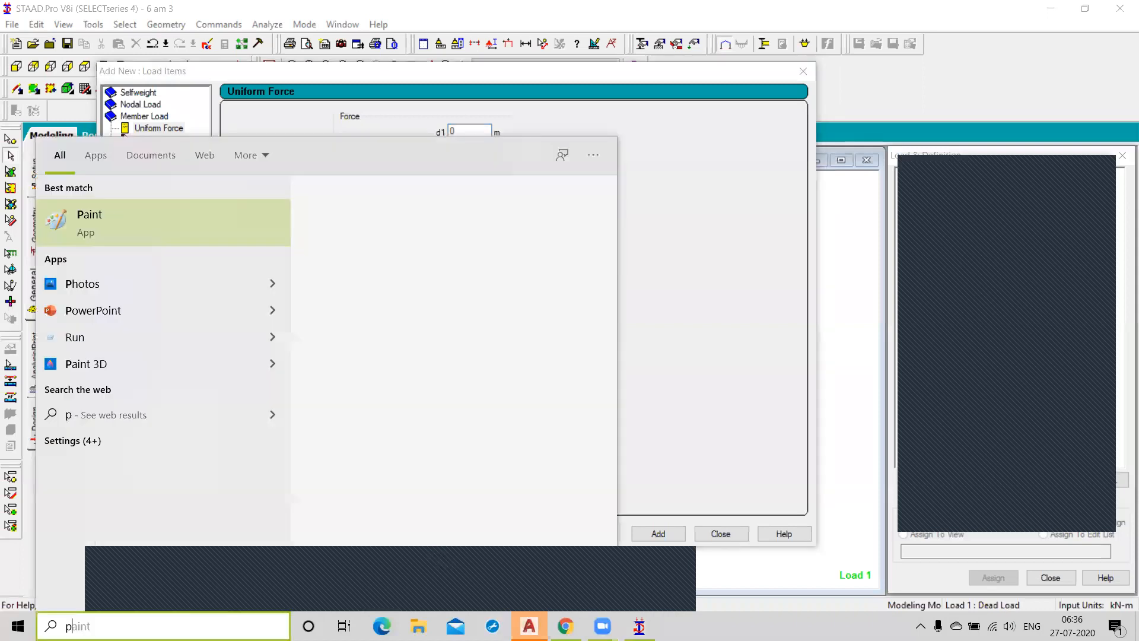
{"action": "type", "text": "ain"}
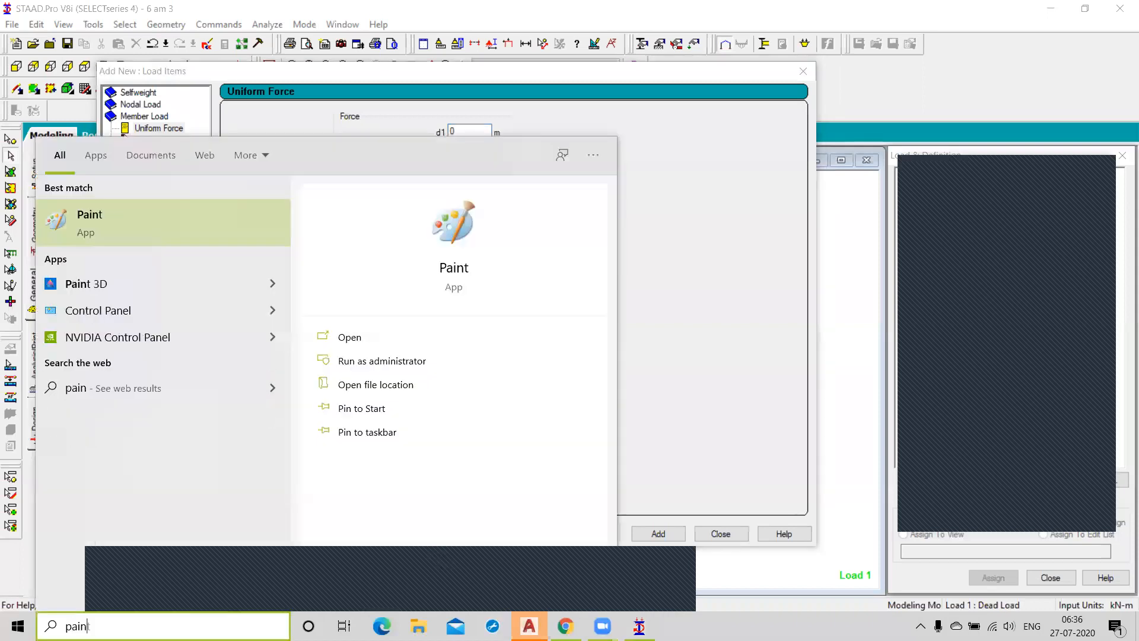
{"action": "key", "text": "Return"}
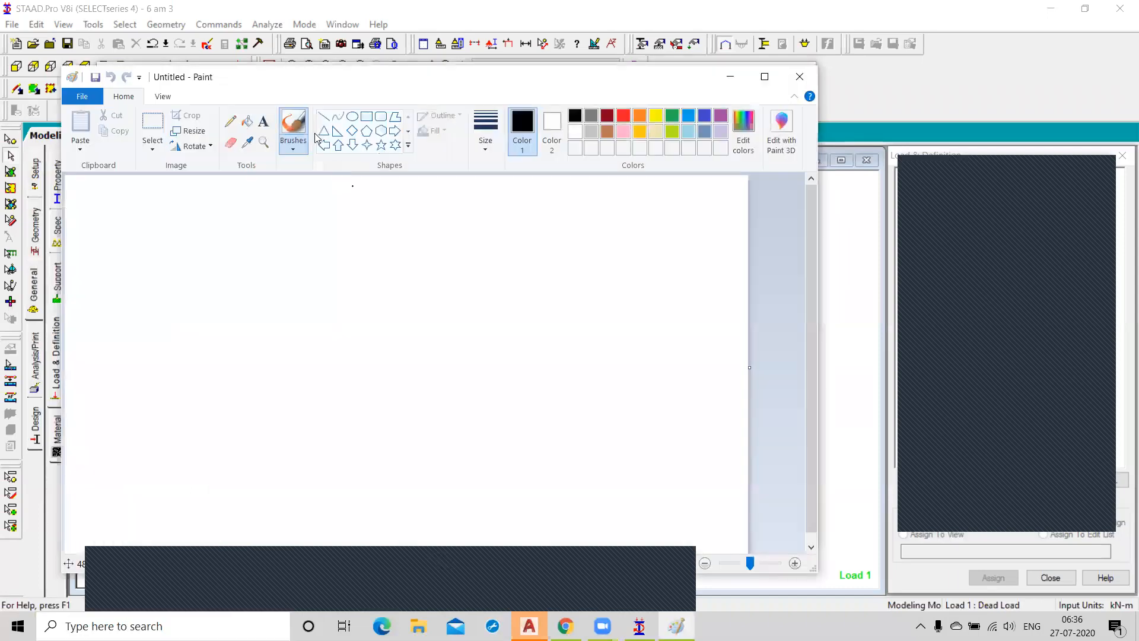
{"action": "left_click", "coordinate": [324, 116]}
{"action": "mouse_move", "coordinate": [211, 372]}
{"action": "left_mouse_down"}
{"action": "mouse_move", "coordinate": [503, 356]}
{"action": "mouse_move", "coordinate": [551, 374]}
{"action": "left_mouse_up"}
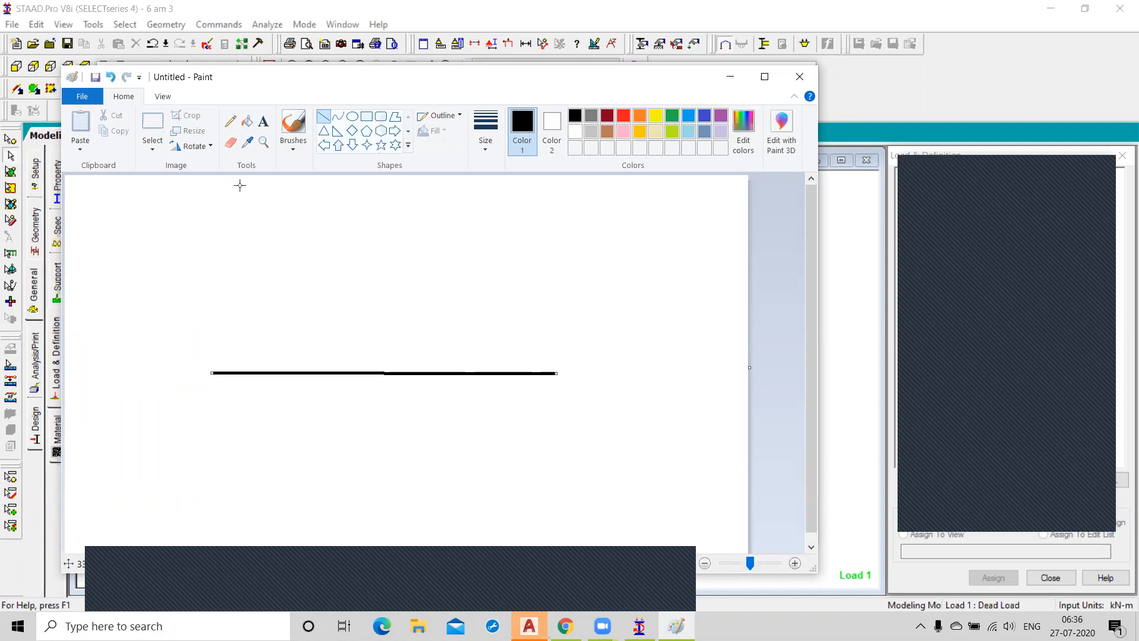
{"action": "left_click", "coordinate": [264, 121]}
{"action": "left_click", "coordinate": [316, 406]}
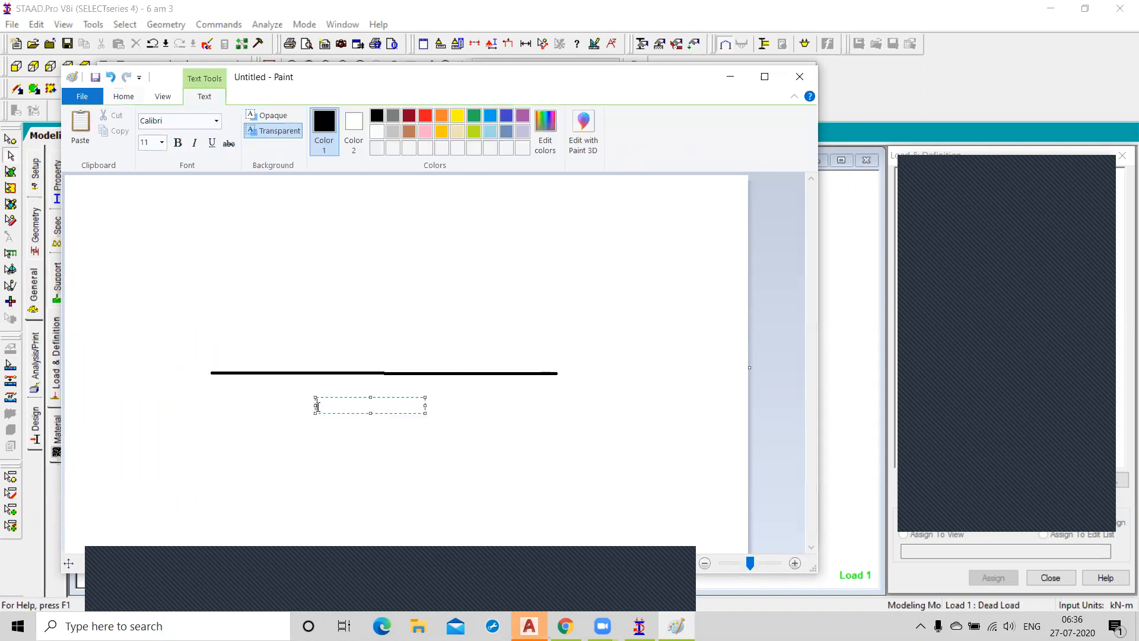
{"action": "type", "text": "4m"}
{"action": "left_click", "coordinate": [227, 189]}
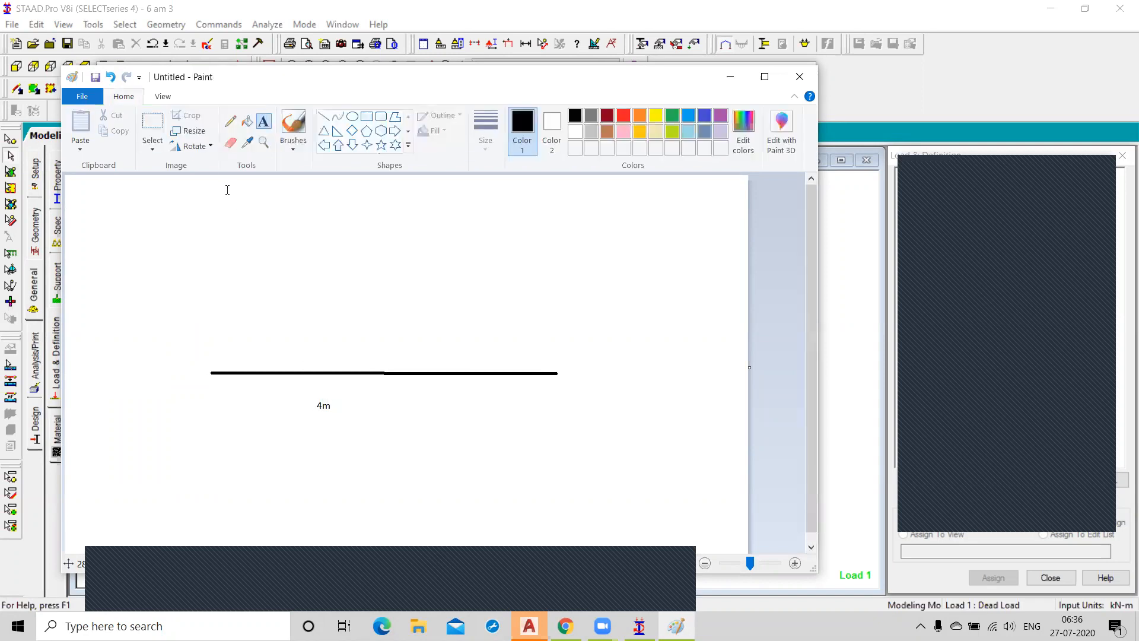
- Sketch a row of vertical freehand load lines standing on the middle part of the beam
{"action": "left_click", "coordinate": [230, 121]}
{"action": "mouse_move", "coordinate": [309, 303]}
{"action": "left_mouse_down"}
{"action": "mouse_move", "coordinate": [312, 371]}
{"action": "mouse_move", "coordinate": [329, 328]}
{"action": "mouse_move", "coordinate": [333, 372]}
{"action": "left_mouse_up"}
{"action": "mouse_move", "coordinate": [349, 298]}
{"action": "left_mouse_down"}
{"action": "mouse_move", "coordinate": [351, 379]}
{"action": "mouse_move", "coordinate": [375, 349]}
{"action": "mouse_move", "coordinate": [374, 373]}
{"action": "left_mouse_up"}
{"action": "mouse_move", "coordinate": [392, 300]}
{"action": "left_mouse_down"}
{"action": "mouse_move", "coordinate": [389, 368]}
{"action": "mouse_move", "coordinate": [409, 318]}
{"action": "mouse_move", "coordinate": [409, 376]}
{"action": "left_mouse_up"}
{"action": "left_click_drag", "start_coordinate": [439, 311], "coordinate": [443, 377]}
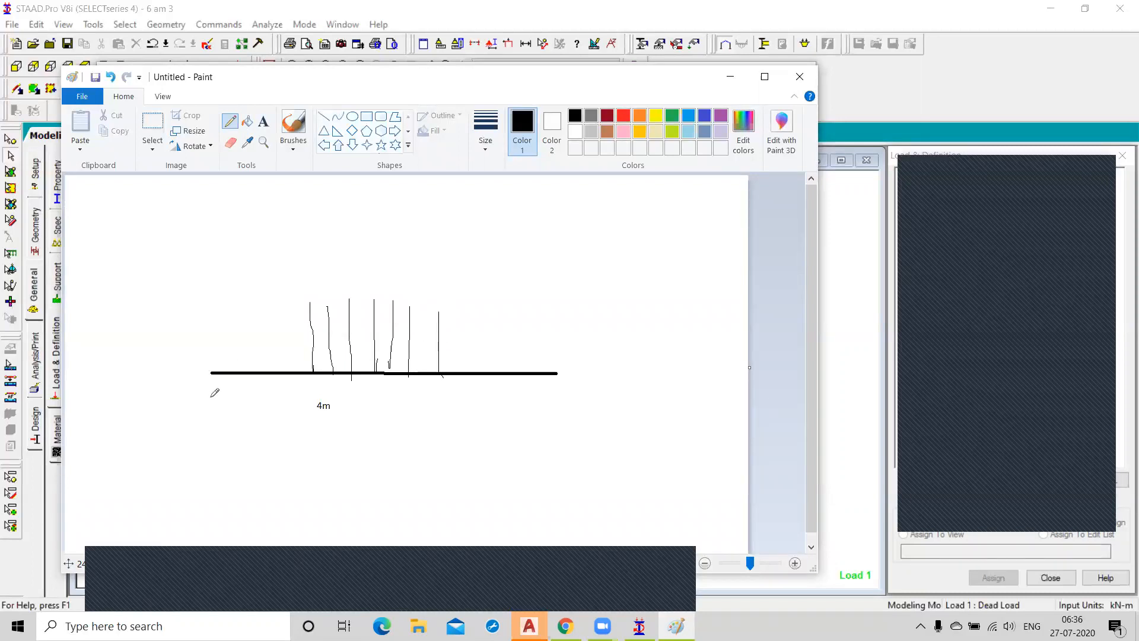
- Sketch dimension lines below the beam from its left end to the load's start and end, labelled 1.5 and 3
{"action": "mouse_move", "coordinate": [208, 384]}
{"action": "left_mouse_down"}
{"action": "mouse_move", "coordinate": [307, 384]}
{"action": "mouse_move", "coordinate": [306, 400]}
{"action": "left_mouse_up"}
{"action": "left_click_drag", "start_coordinate": [210, 376], "coordinate": [211, 396]}
{"action": "mouse_move", "coordinate": [211, 417]}
{"action": "left_mouse_down"}
{"action": "mouse_move", "coordinate": [211, 449]}
{"action": "mouse_move", "coordinate": [451, 438]}
{"action": "mouse_move", "coordinate": [451, 455]}
{"action": "left_mouse_up"}
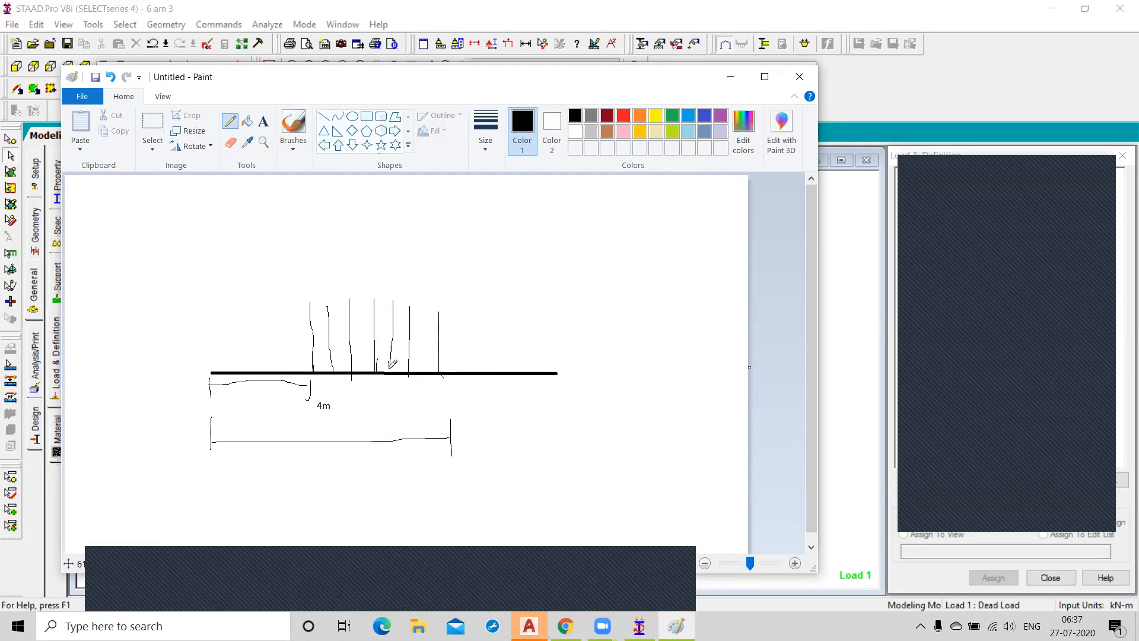
{"action": "mouse_move", "coordinate": [234, 344]}
{"action": "left_mouse_down"}
{"action": "mouse_move", "coordinate": [241, 363]}
{"action": "mouse_move", "coordinate": [266, 356]}
{"action": "mouse_move", "coordinate": [265, 342]}
{"action": "left_mouse_up"}
{"action": "mouse_move", "coordinate": [303, 457]}
{"action": "left_mouse_down"}
{"action": "mouse_move", "coordinate": [313, 446]}
{"action": "mouse_move", "coordinate": [331, 465]}
{"action": "mouse_move", "coordinate": [312, 482]}
{"action": "left_mouse_up"}
- Sketch a dimension line above the load lines across the loaded length and label it 1.5
{"action": "mouse_move", "coordinate": [314, 268]}
{"action": "left_mouse_down"}
{"action": "mouse_move", "coordinate": [314, 286]}
{"action": "mouse_move", "coordinate": [448, 283]}
{"action": "mouse_move", "coordinate": [446, 300]}
{"action": "left_mouse_up"}
{"action": "left_click_drag", "start_coordinate": [356, 238], "coordinate": [368, 264]}
{"action": "left_click", "coordinate": [375, 254]}
{"action": "mouse_move", "coordinate": [388, 223]}
{"action": "left_mouse_down"}
{"action": "mouse_move", "coordinate": [380, 228]}
{"action": "mouse_move", "coordinate": [409, 246]}
{"action": "mouse_move", "coordinate": [400, 254]}
{"action": "left_mouse_up"}
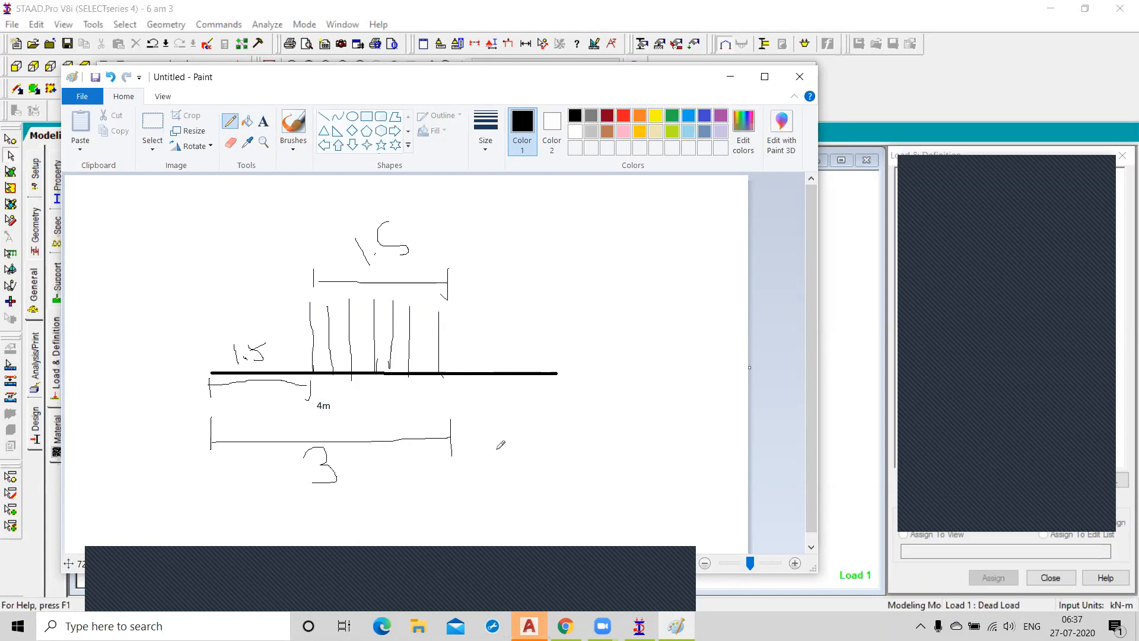
- Switch back to STAAD.Pro, set d2 to 4 m and d3 to 0.115 m, and add the uniform force to the Dead Load case
{"action": "left_click", "coordinate": [730, 76]}
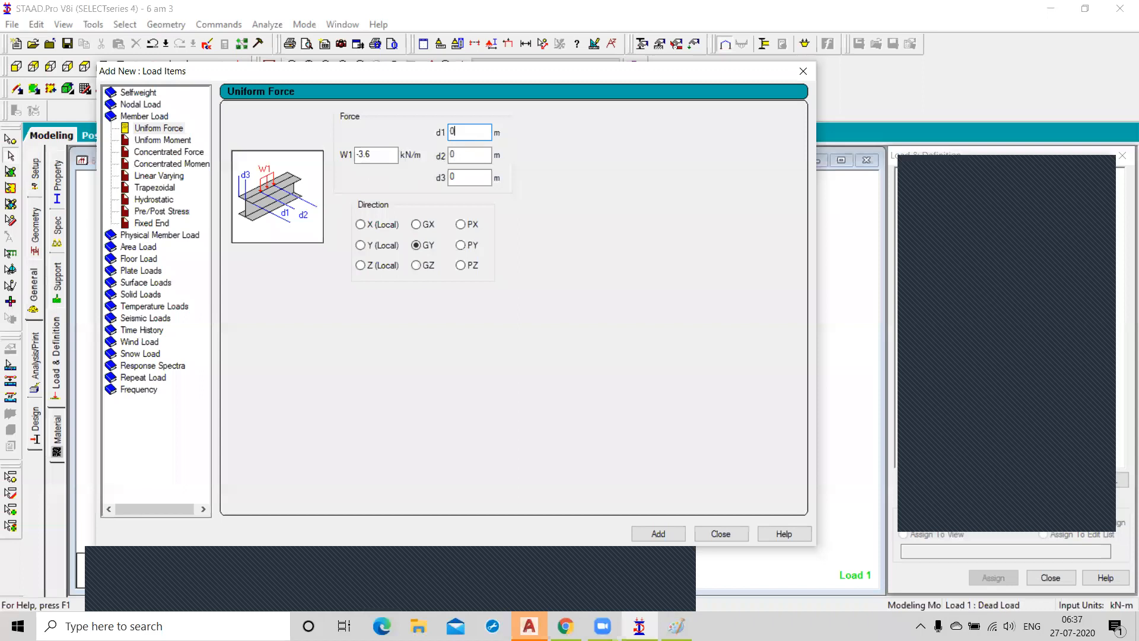
{"action": "key", "text": "Tab"}
{"action": "type", "text": "4"}
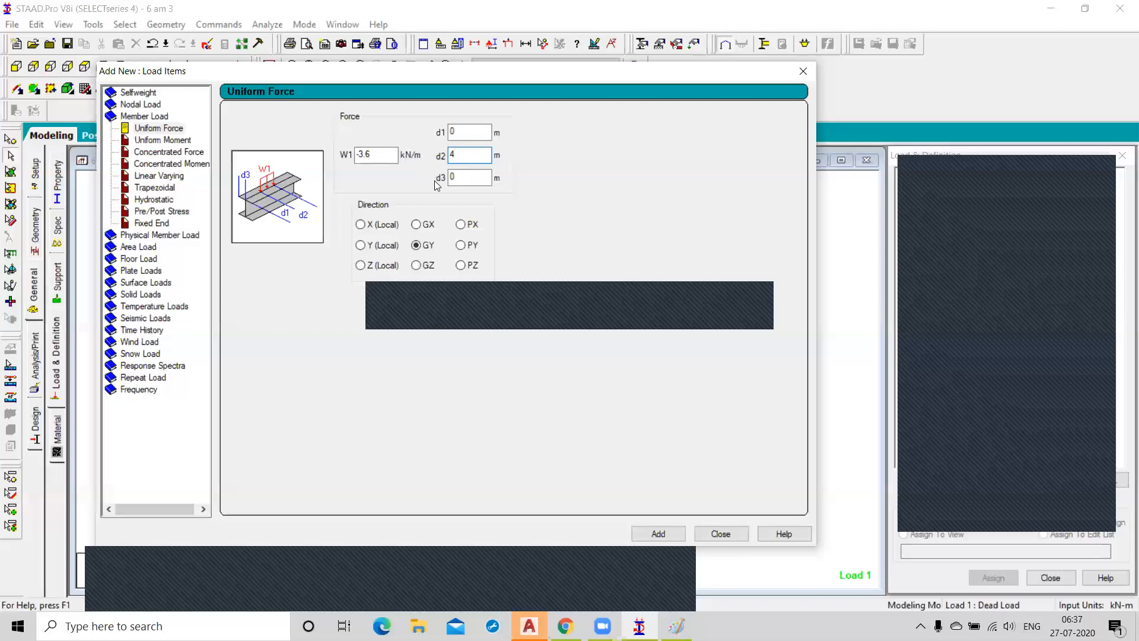
{"action": "key", "text": "Tab"}
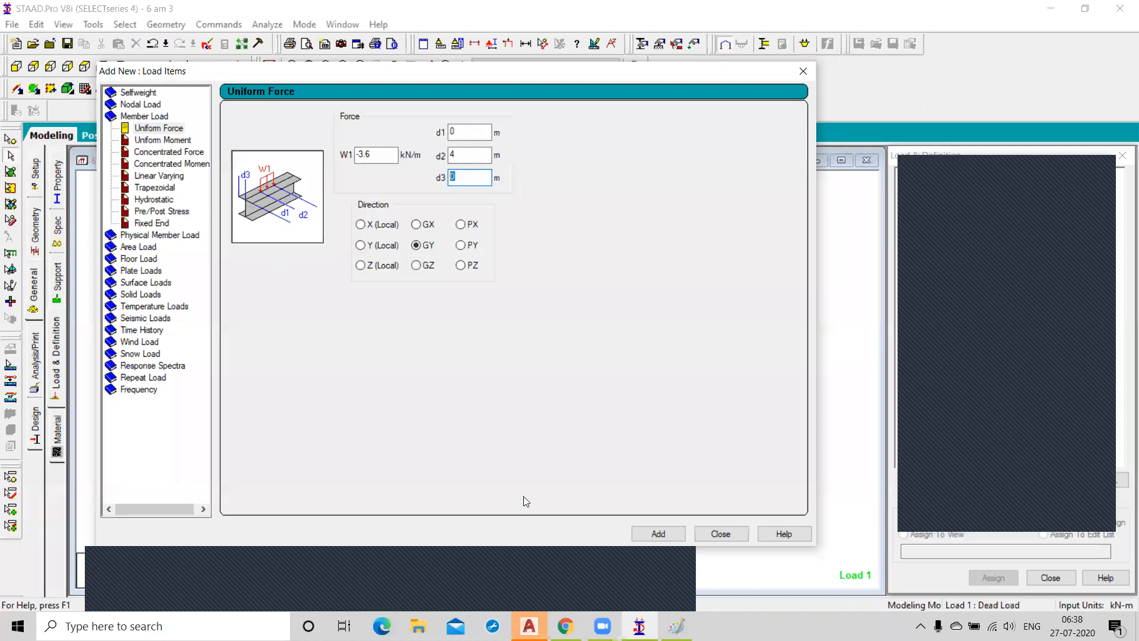
{"action": "type", "text": "0.115"}
{"action": "left_click", "coordinate": [658, 533]}
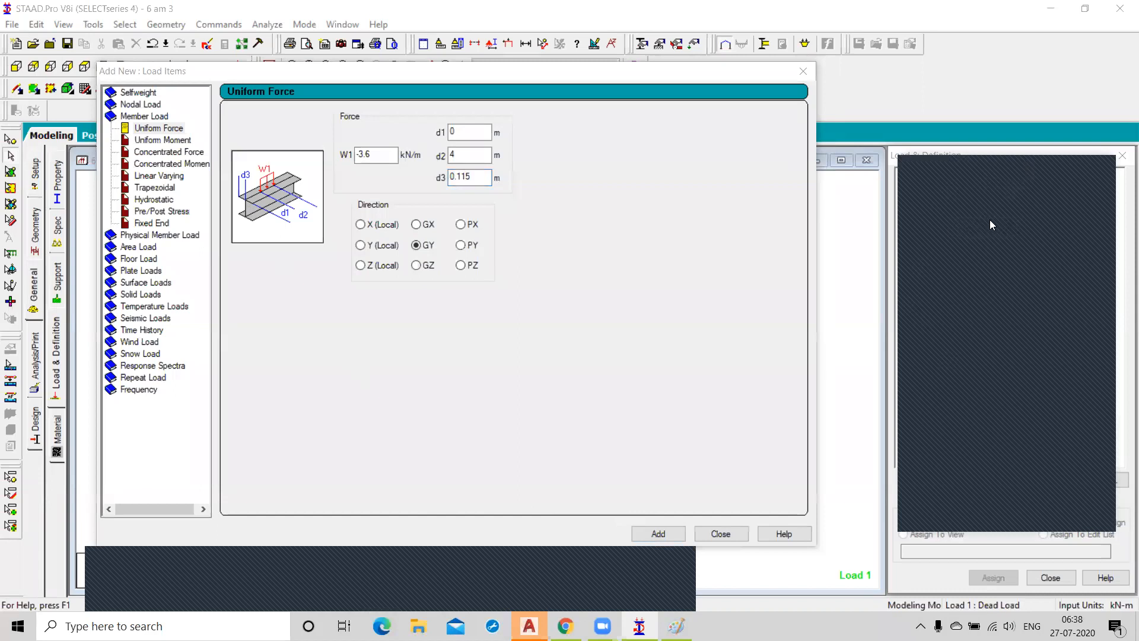
- Collapse the member loads and open the Floor load form, accepting the auto save
{"action": "double_click", "coordinate": [147, 117]}
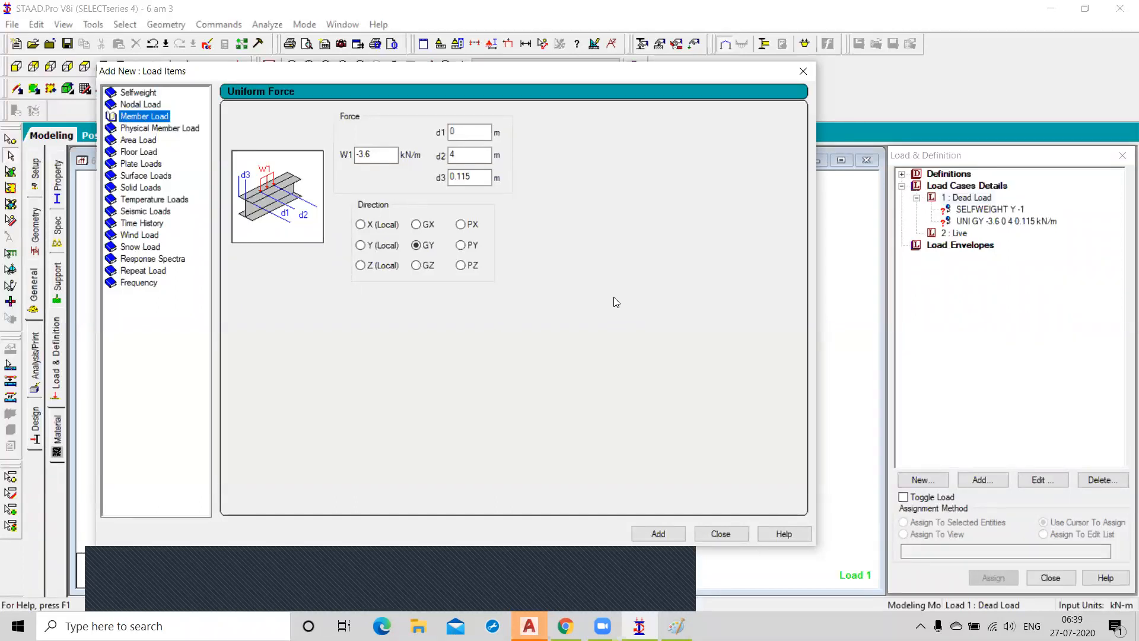
{"action": "double_click", "coordinate": [135, 153]}
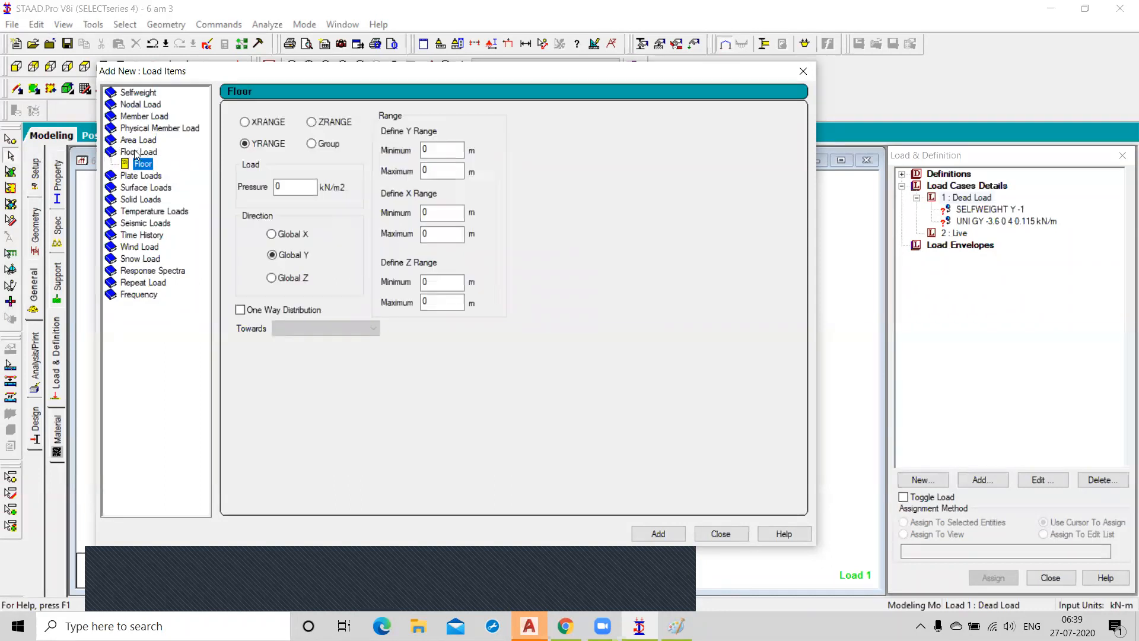
{"action": "left_click", "coordinate": [301, 187]}
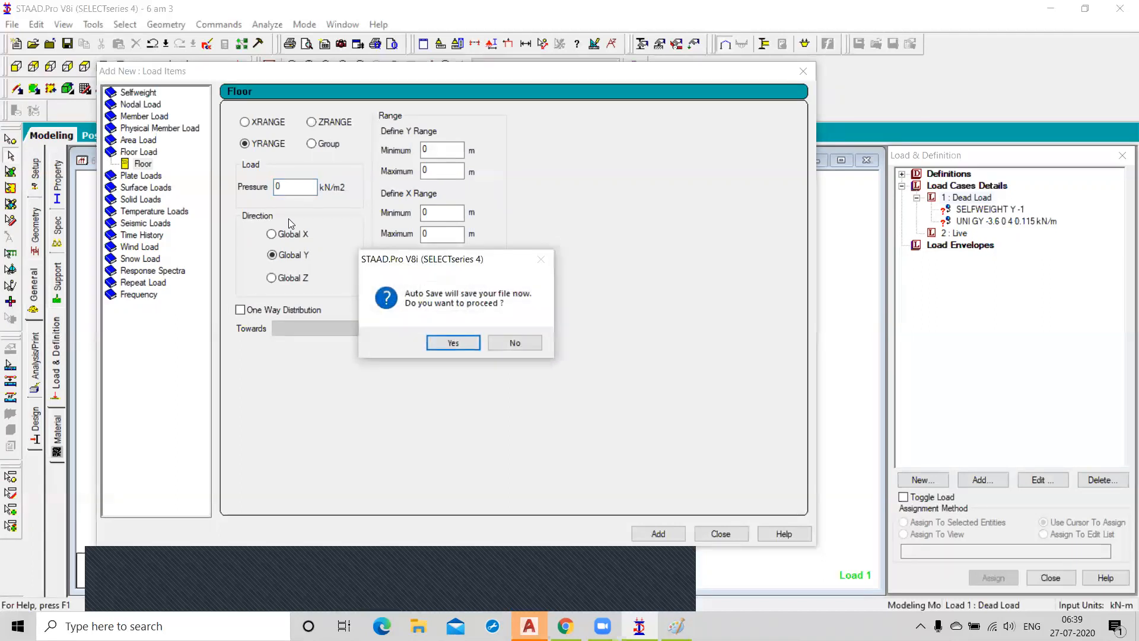
{"action": "left_click", "coordinate": [449, 346]}
{"action": "left_click", "coordinate": [453, 338]}
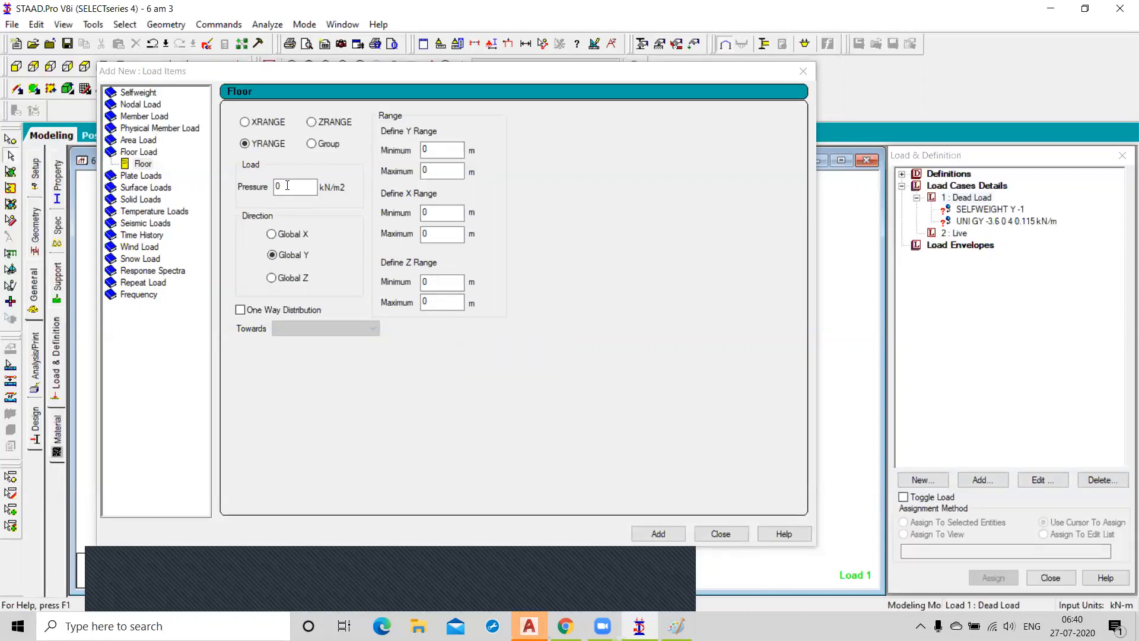
- Switch to Chrome and search Google in a new tab for "unit weight of concrete in kn/m2"
{"action": "mouse_move", "coordinate": [565, 626]}
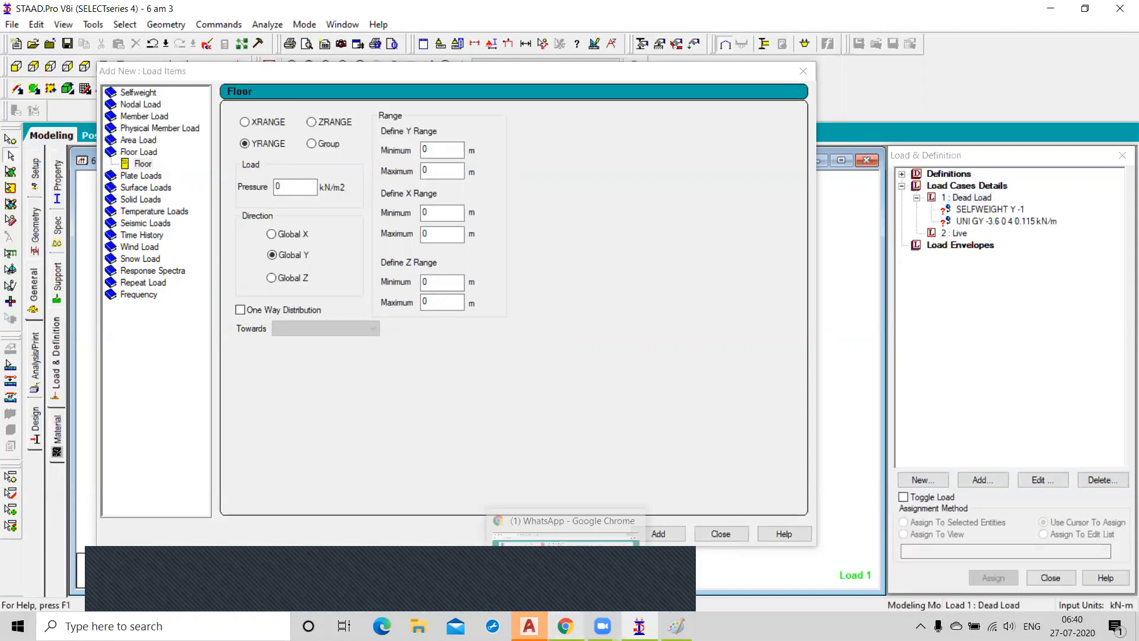
{"action": "left_click", "coordinate": [566, 563]}
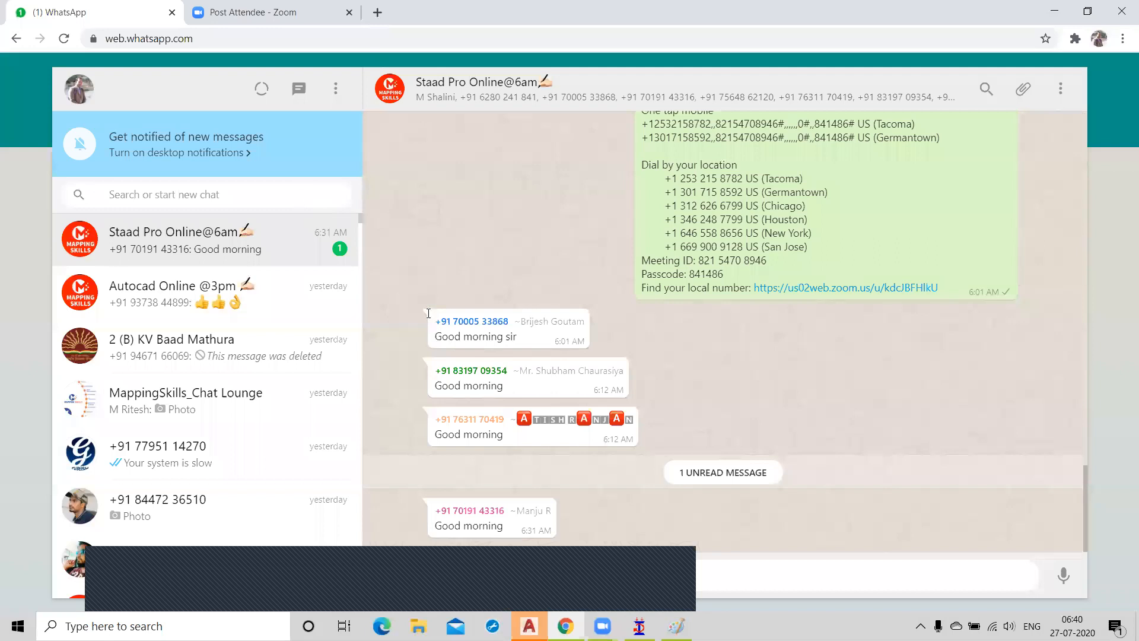
{"action": "key", "text": "ctrl+t"}
{"action": "type", "text": "unit weight oc"}
{"action": "key", "text": "BackSpace"}
{"action": "type", "text": "f c"}
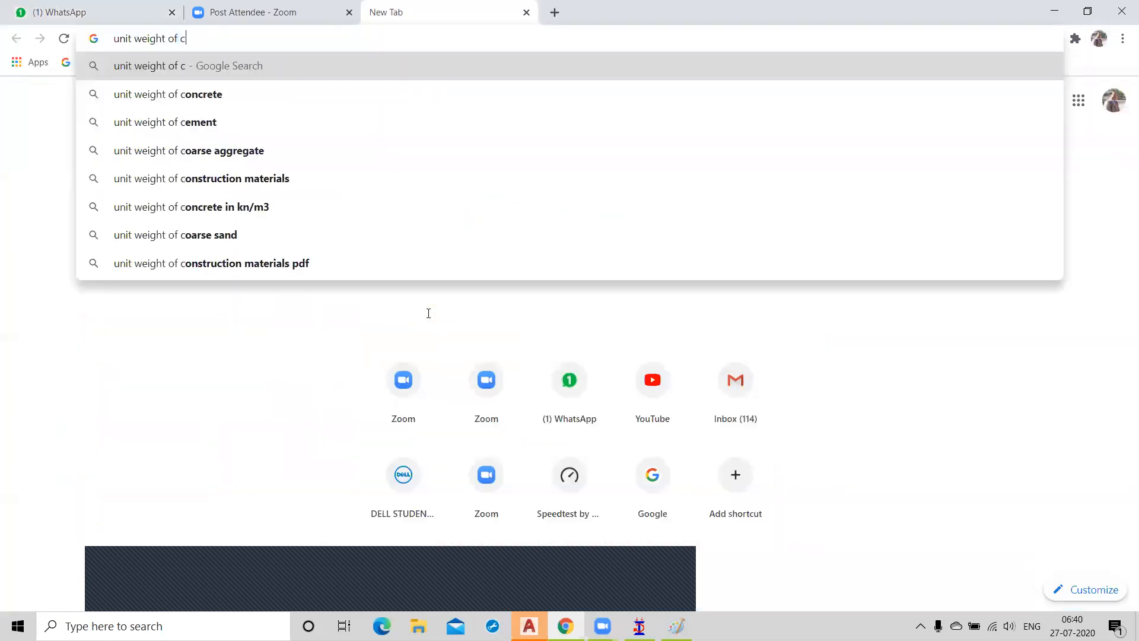
{"action": "type", "text": "oncrete"}
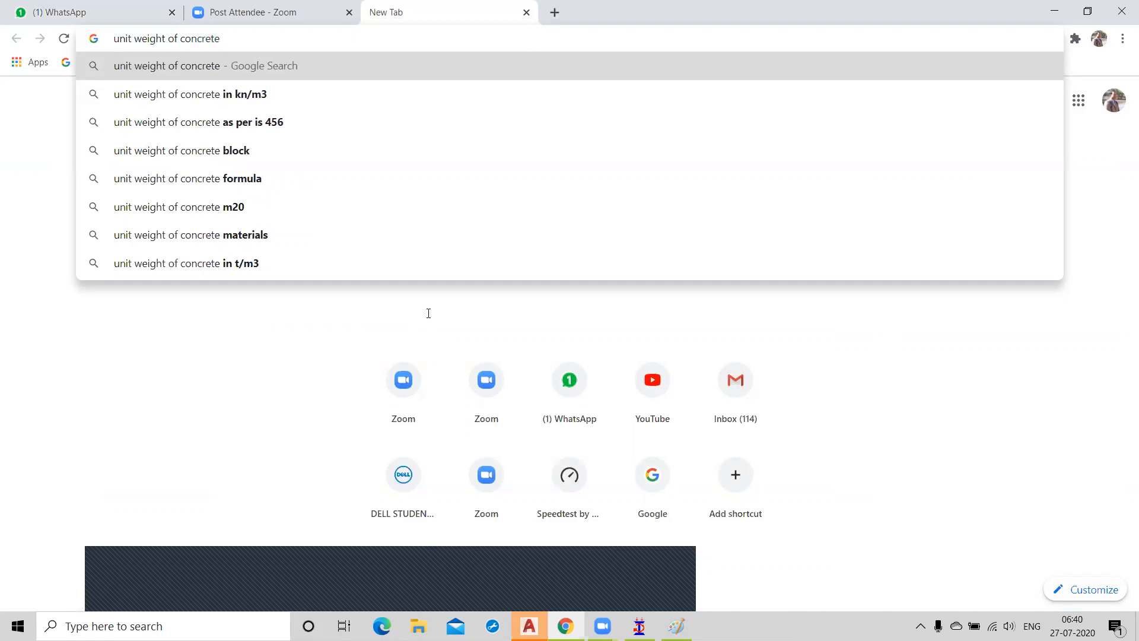
{"action": "type", "text": " in"}
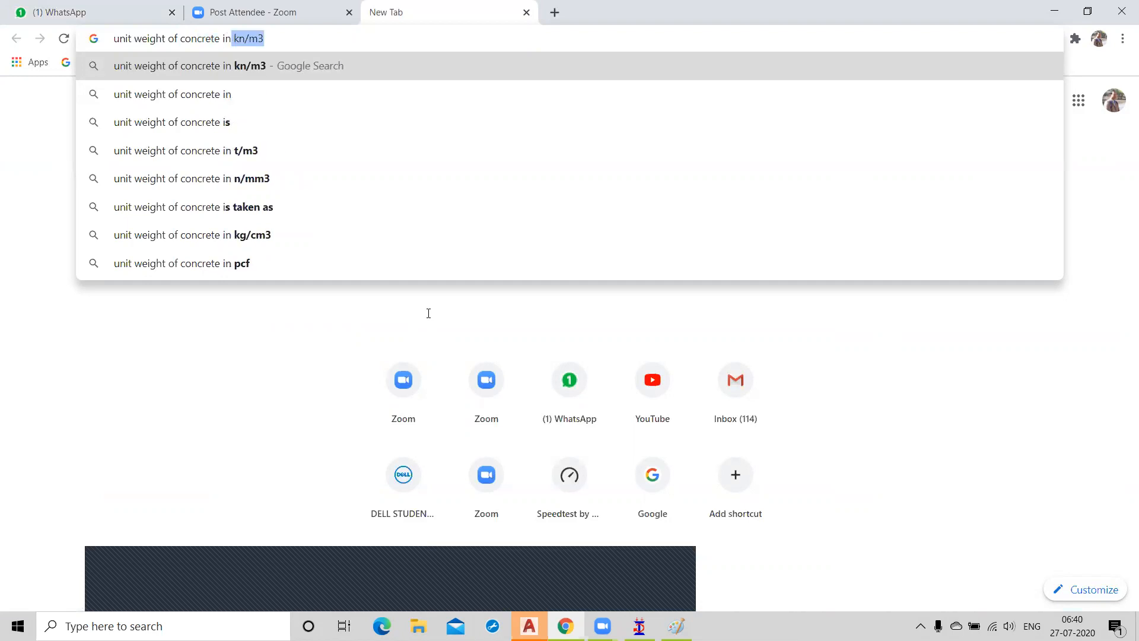
{"action": "type", "text": " kn"}
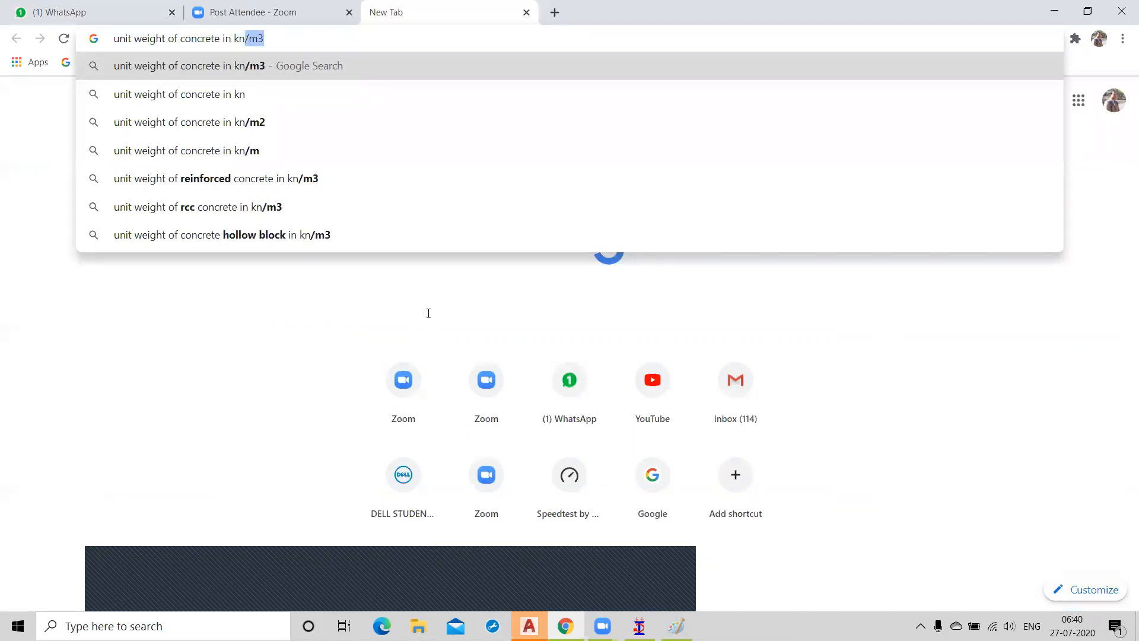
{"action": "type", "text": "/"}
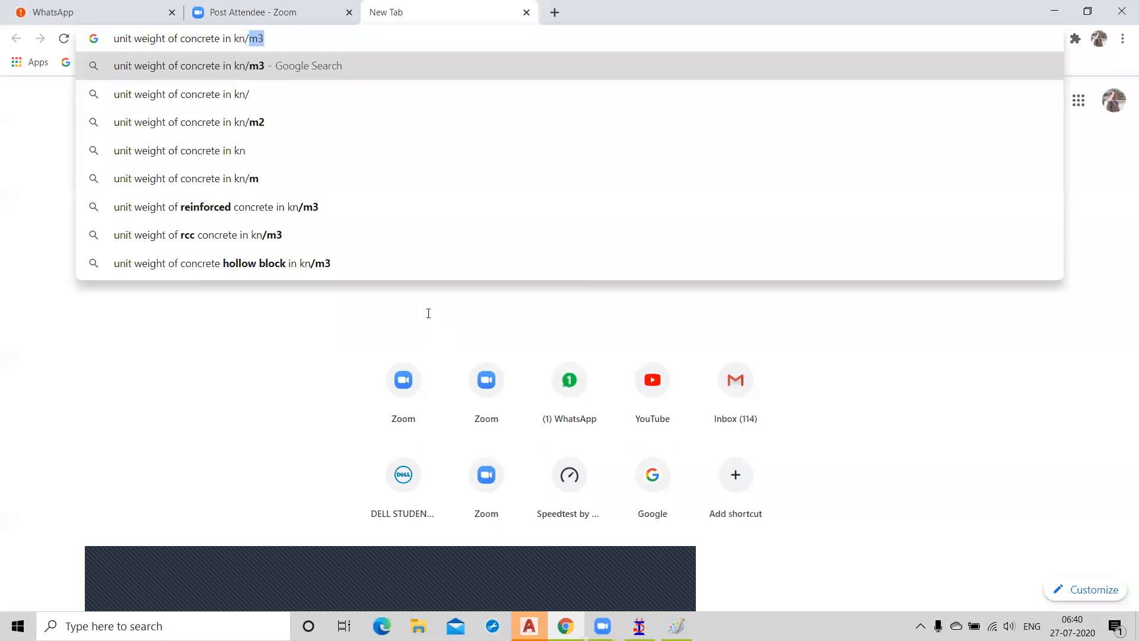
{"action": "left_click", "coordinate": [240, 121]}
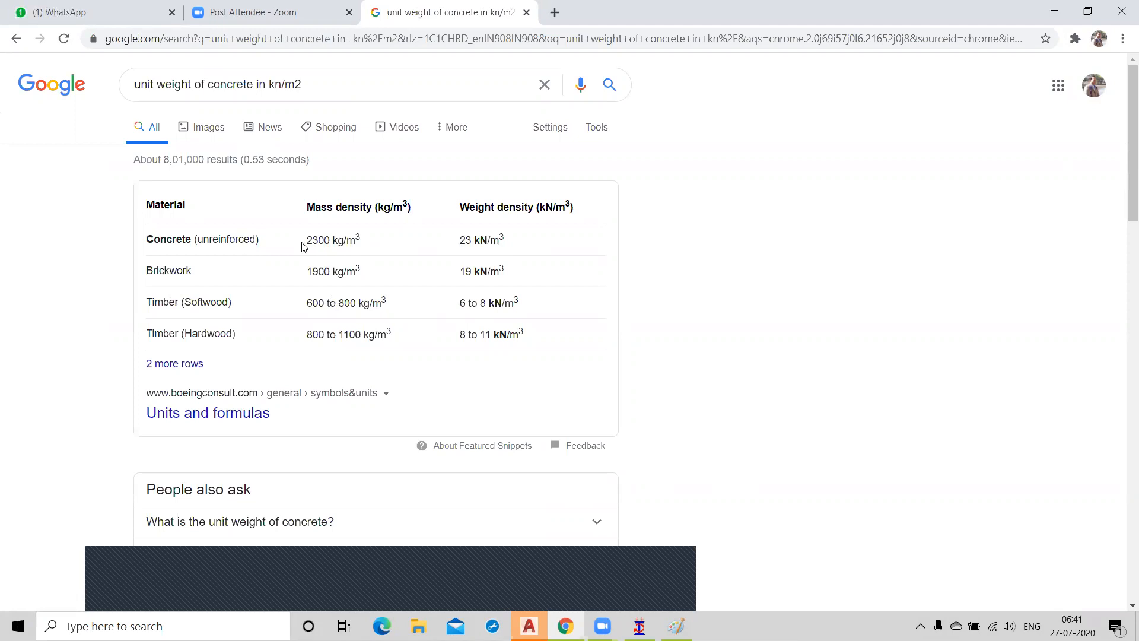
- Return to STAAD.Pro and set the floor load pressure to -3.2 kN/m2
{"action": "left_click", "coordinate": [1054, 12]}
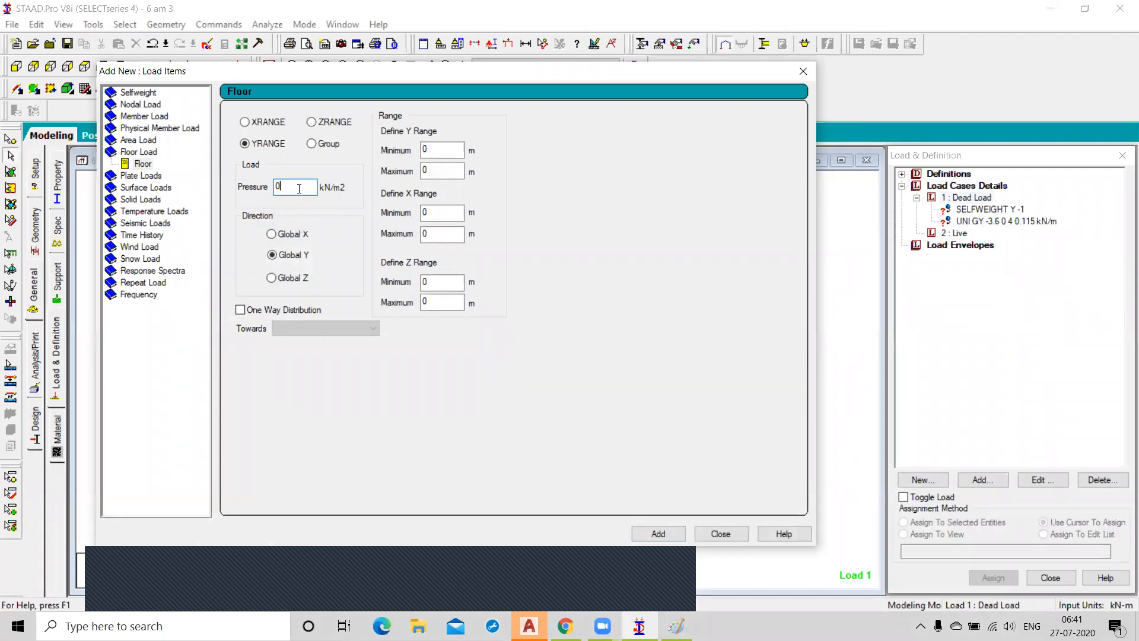
{"action": "type", "text": "-3.2"}
{"action": "key", "text": "BackSpace"}
{"action": "key", "text": "BackSpace"}
{"action": "key", "text": "BackSpace"}
{"action": "key", "text": "BackSpace"}
{"action": "key", "text": "BackSpace"}
{"action": "type", "text": "-3.2"}
- Set the floor load's maximum range to 15 m in Y, 12 m in X and 12 m in Z
{"action": "left_click", "coordinate": [439, 171]}
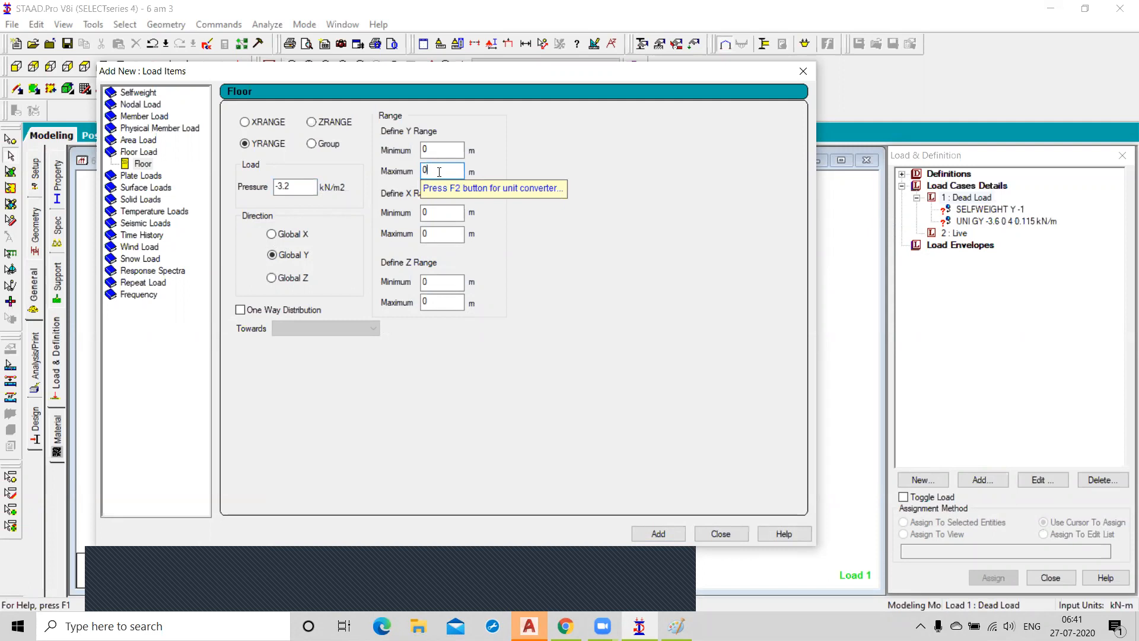
{"action": "key", "text": "BackSpace"}
{"action": "type", "text": "15"}
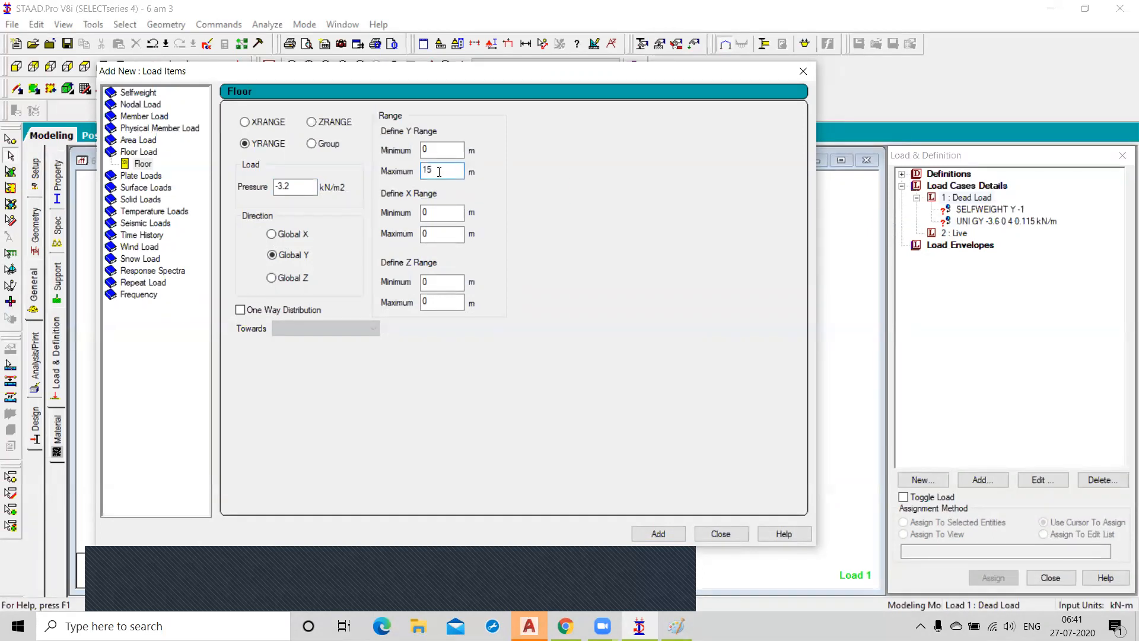
{"action": "key", "text": "Tab"}
{"action": "key", "text": "Tab"}
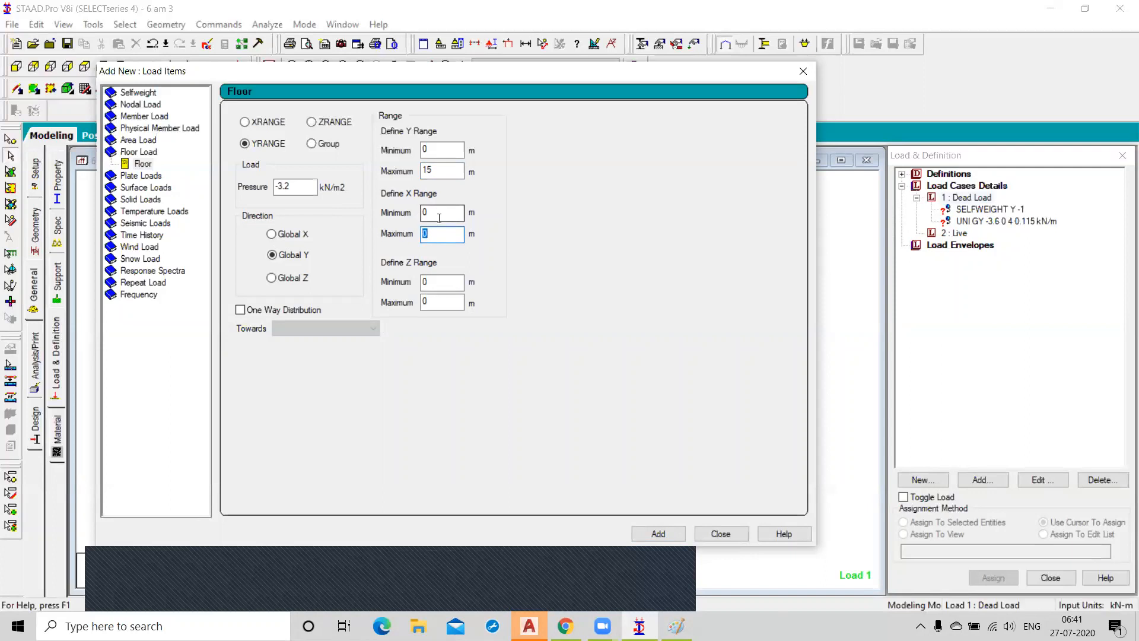
{"action": "type", "text": "12"}
{"action": "key", "text": "Tab"}
{"action": "key", "text": "Tab"}
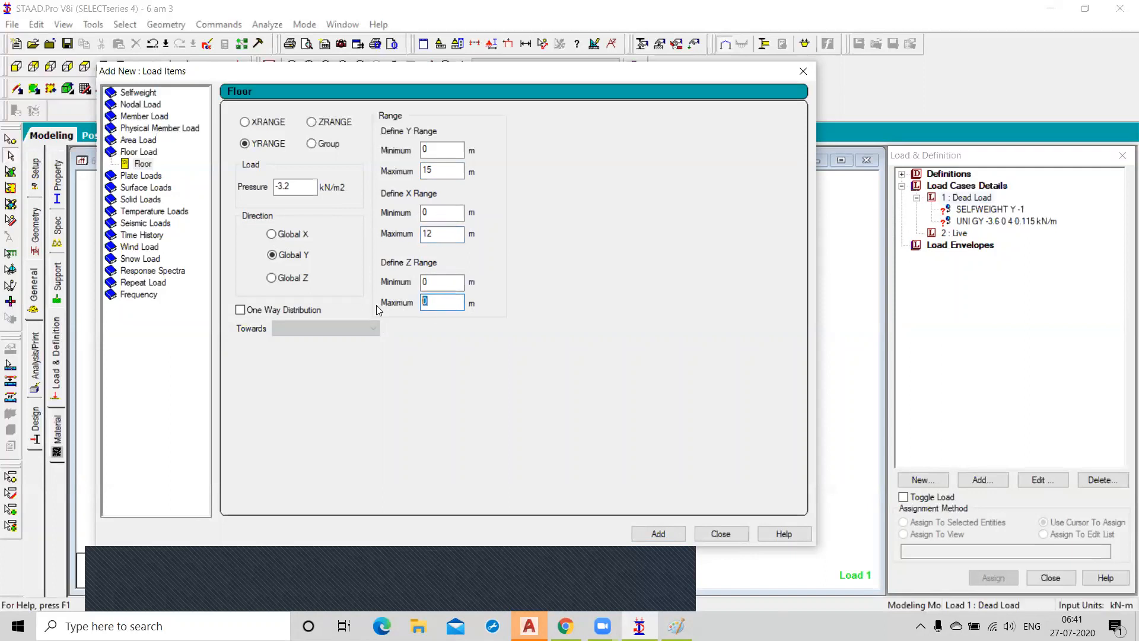
{"action": "type", "text": "12"}
- Check the ranges against the frame behind the form and add the floor load to the Dead Load case
{"action": "left_click_drag", "start_coordinate": [604, 77], "coordinate": [684, 397]}
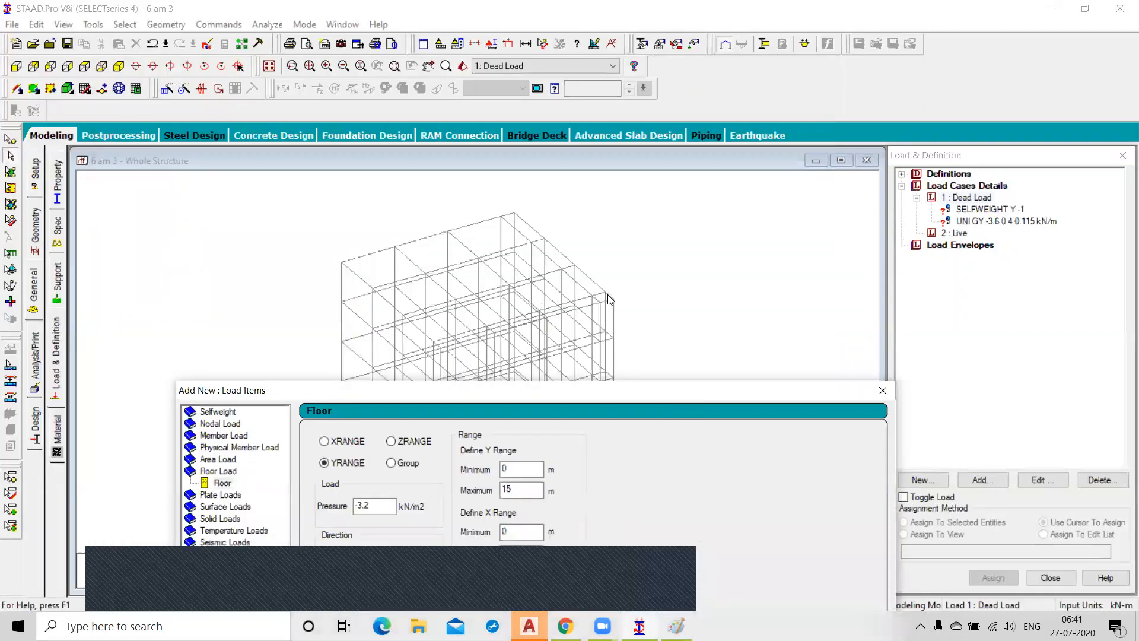
{"action": "left_click_drag", "start_coordinate": [579, 388], "coordinate": [513, 112]}
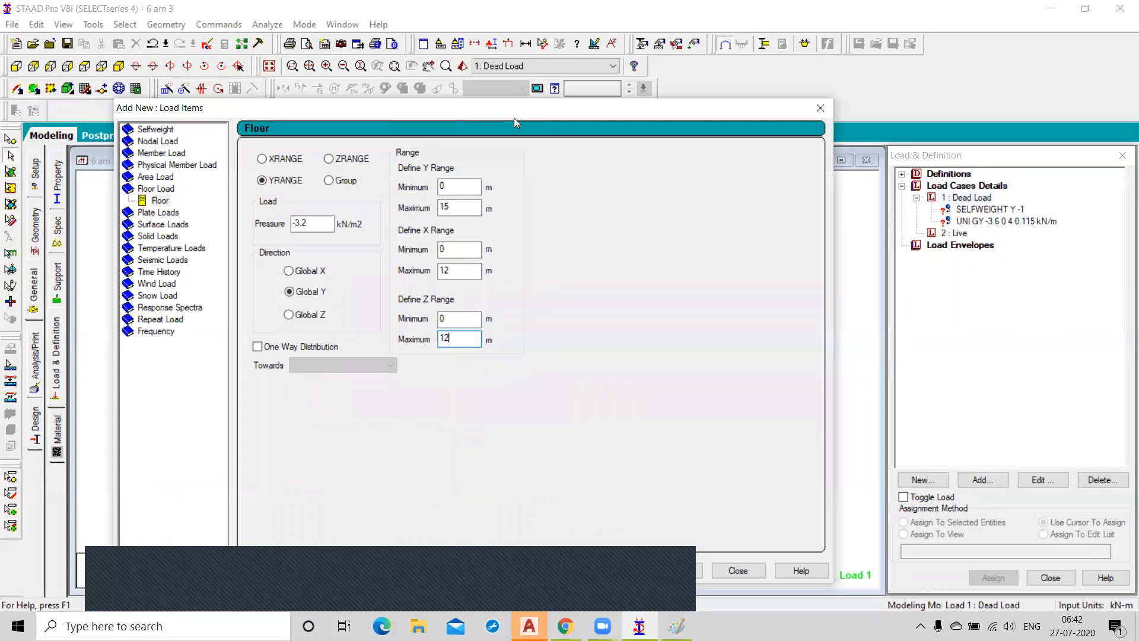
{"action": "left_click_drag", "start_coordinate": [514, 117], "coordinate": [532, 327]}
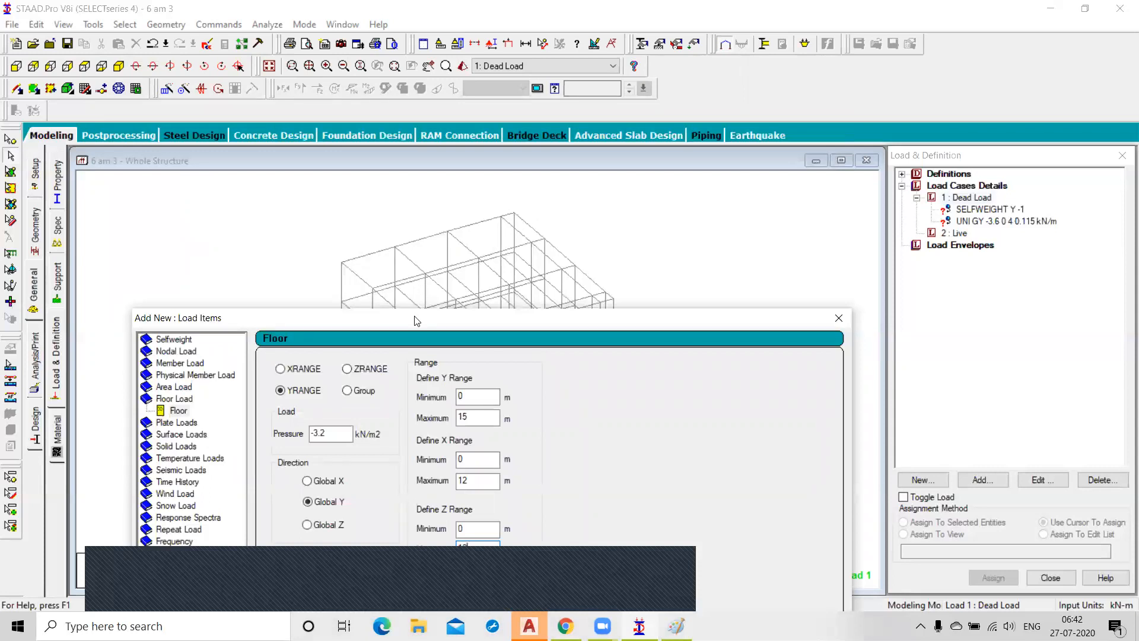
{"action": "left_click_drag", "start_coordinate": [425, 318], "coordinate": [438, 72]}
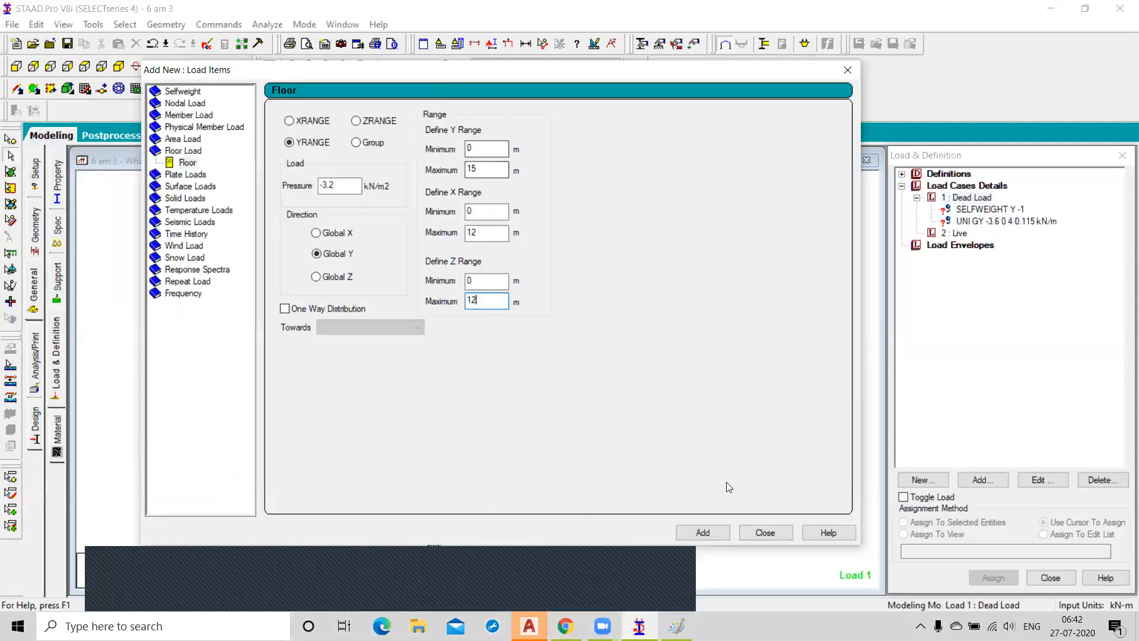
{"action": "left_click", "coordinate": [713, 532]}
- Set the next floor load's X range and Z range each from 12 m to 13 m
{"action": "left_click", "coordinate": [474, 147]}
{"action": "key", "text": "Tab"}
{"action": "key", "text": "Tab"}
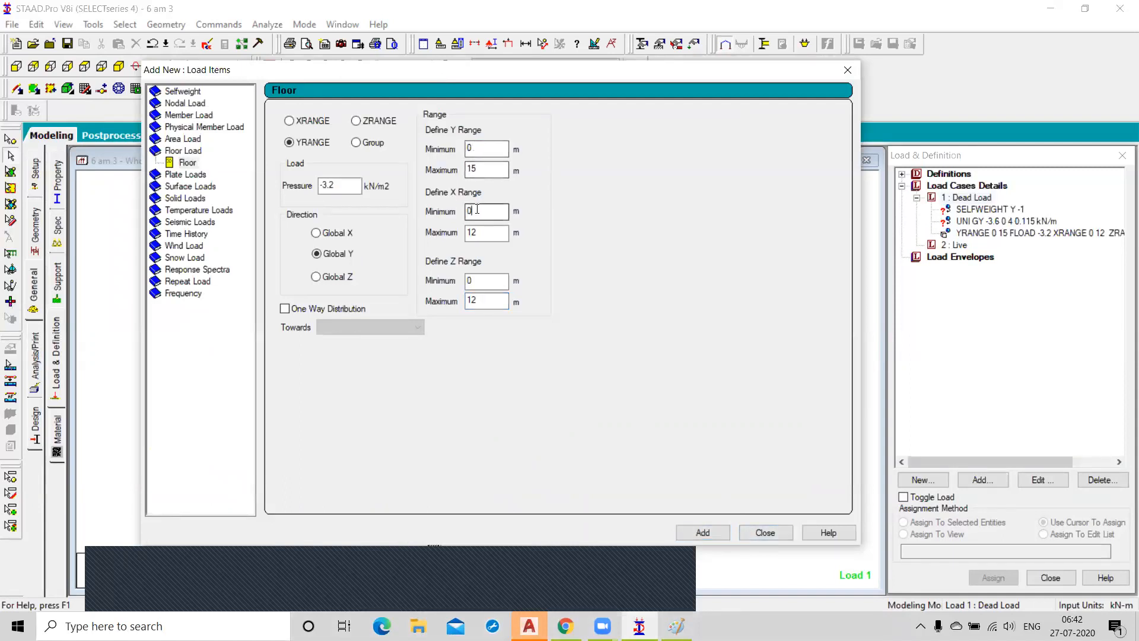
{"action": "type", "text": "12"}
{"action": "left_click", "coordinate": [483, 231]}
{"action": "key", "text": "BackSpace"}
{"action": "type", "text": "3"}
{"action": "key", "text": "Tab"}
{"action": "type", "text": "12"}
{"action": "left_click", "coordinate": [495, 301]}
{"action": "key", "text": "BackSpace"}
{"action": "type", "text": "3"}
- Enable one-way distribution, add the -3.2 kN/m2 load to the Dead Load case, and close the load items form
{"action": "left_click", "coordinate": [285, 309]}
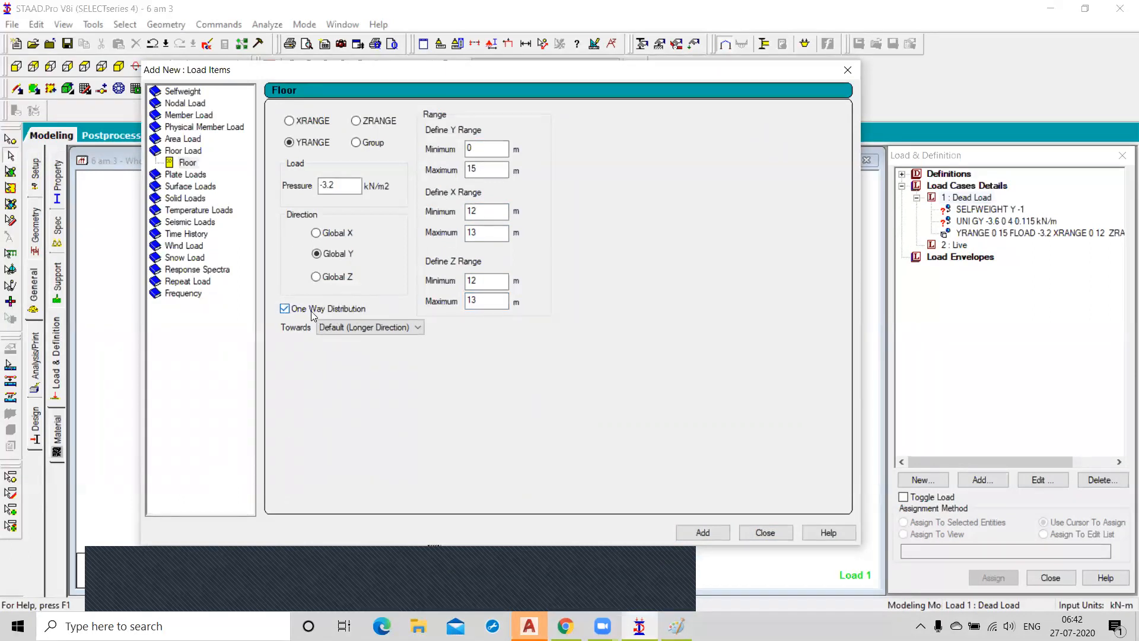
{"action": "left_click", "coordinate": [709, 532]}
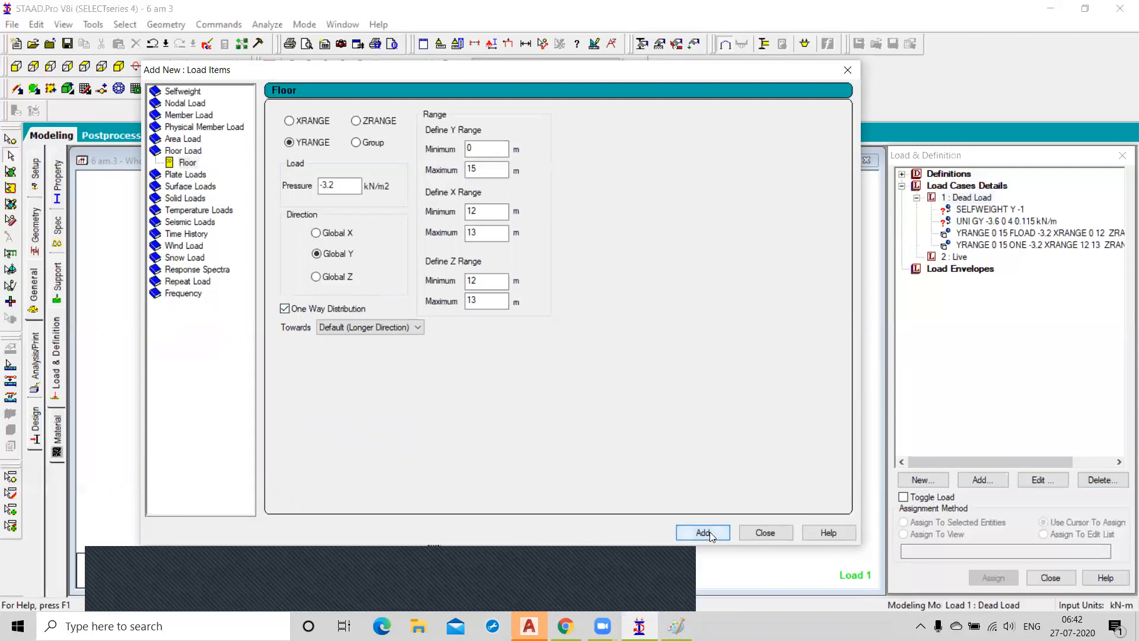
{"action": "left_click", "coordinate": [765, 532]}
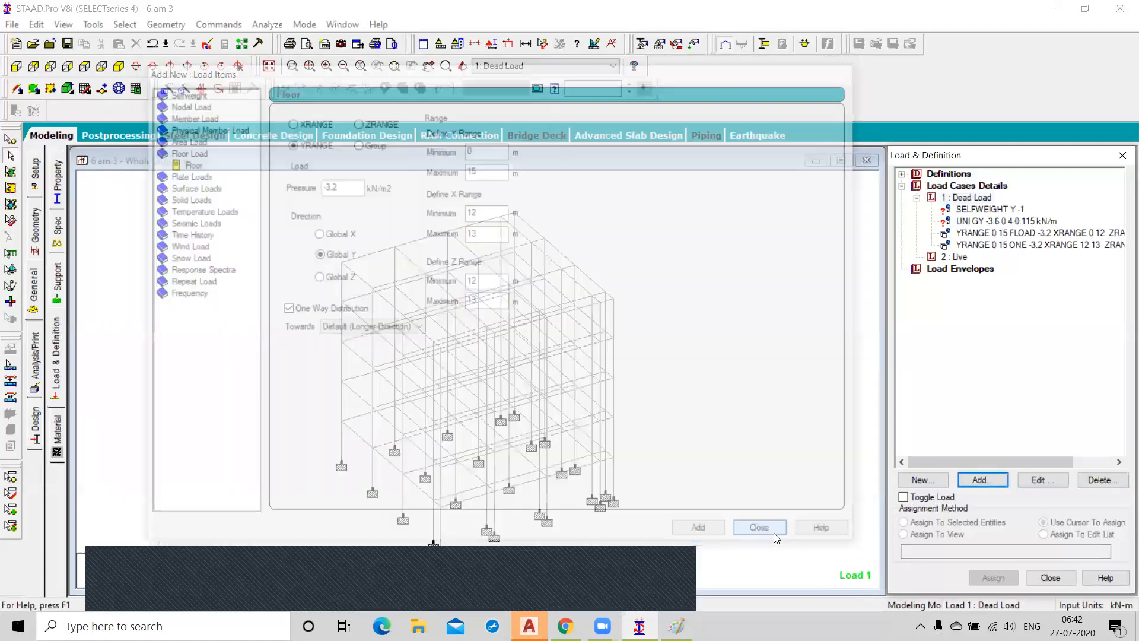
- Display the 0 to 12 m floor load on the frame, dismiss the load generation warning, and examine it from the front
{"action": "left_click", "coordinate": [1062, 234]}
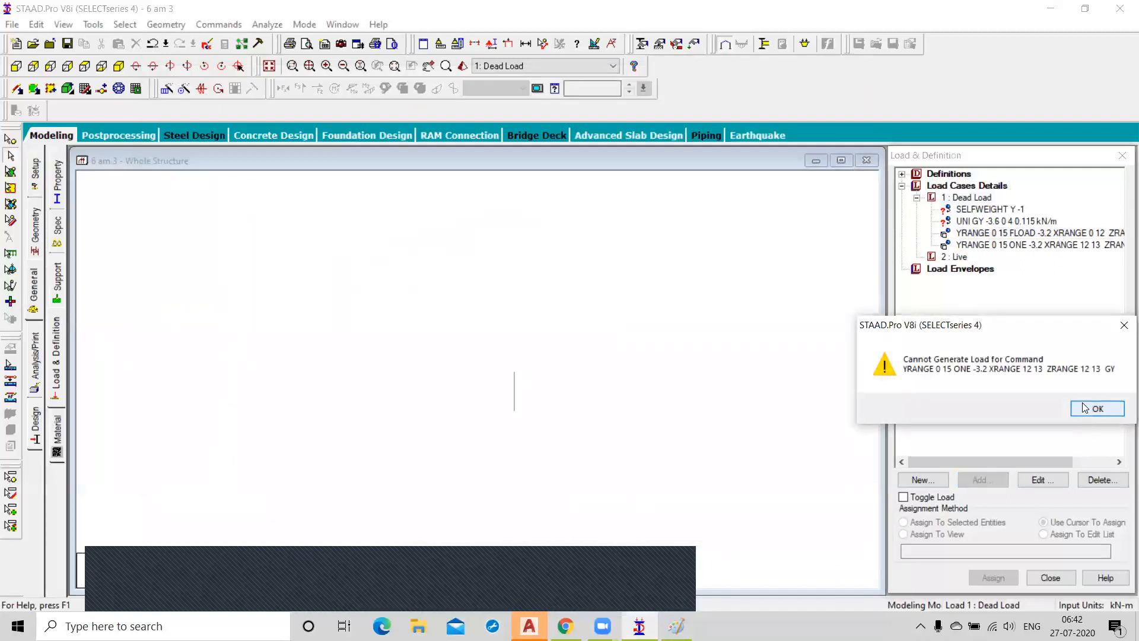
{"action": "left_click", "coordinate": [1086, 410]}
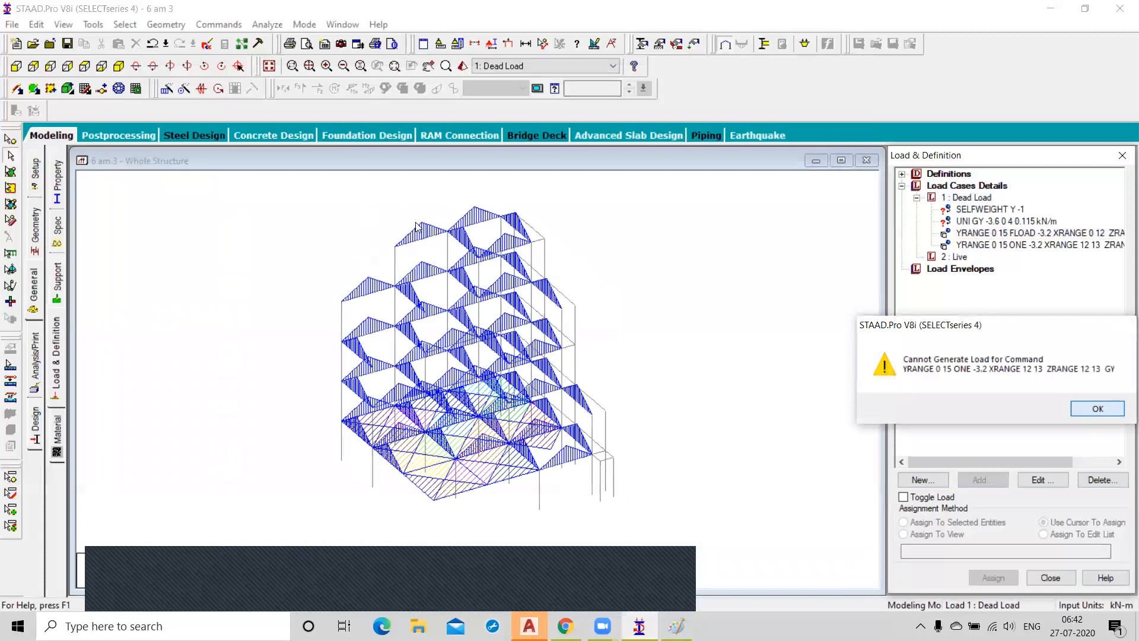
{"action": "key", "text": "Return"}
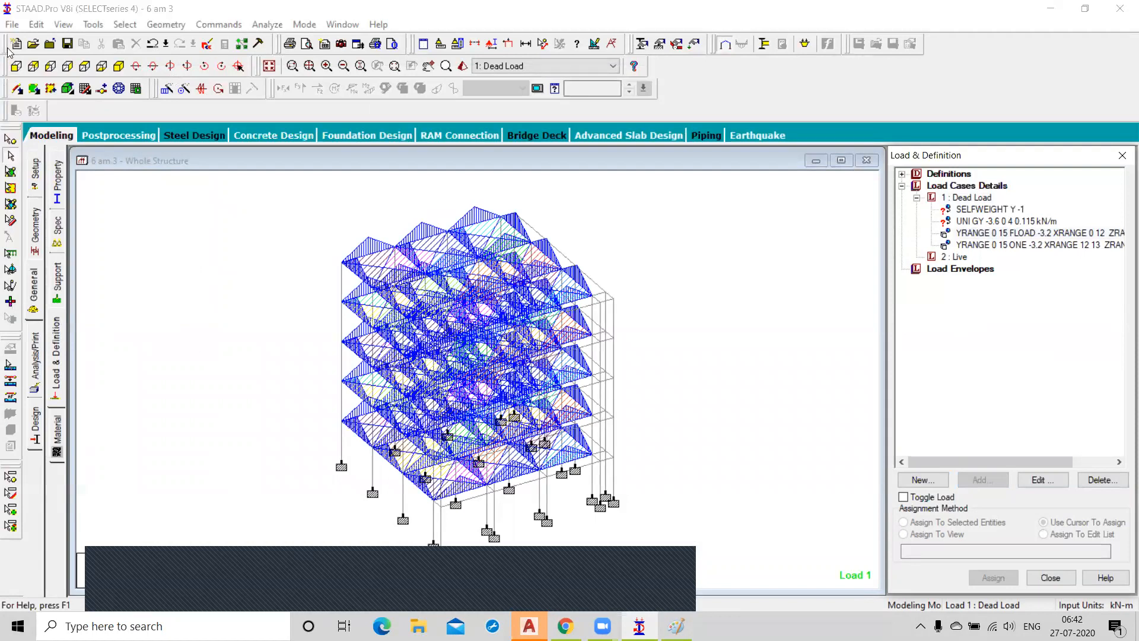
{"action": "left_click", "coordinate": [16, 65]}
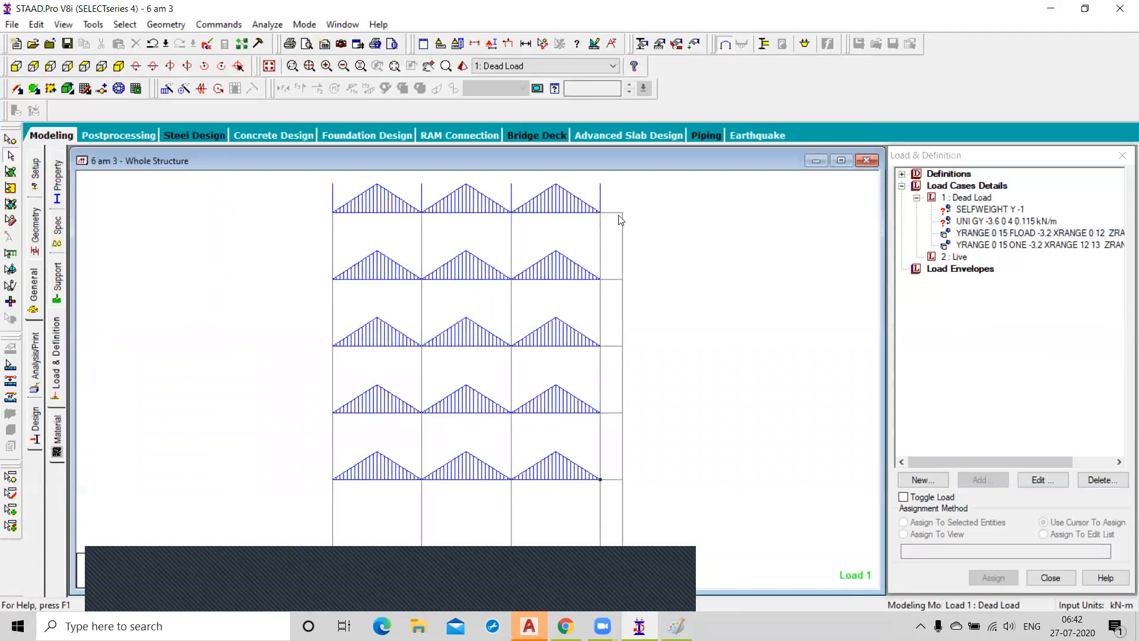
- Select the one-way floor load, dismiss the warning, and return the structure to the isometric view
{"action": "left_click", "coordinate": [990, 245]}
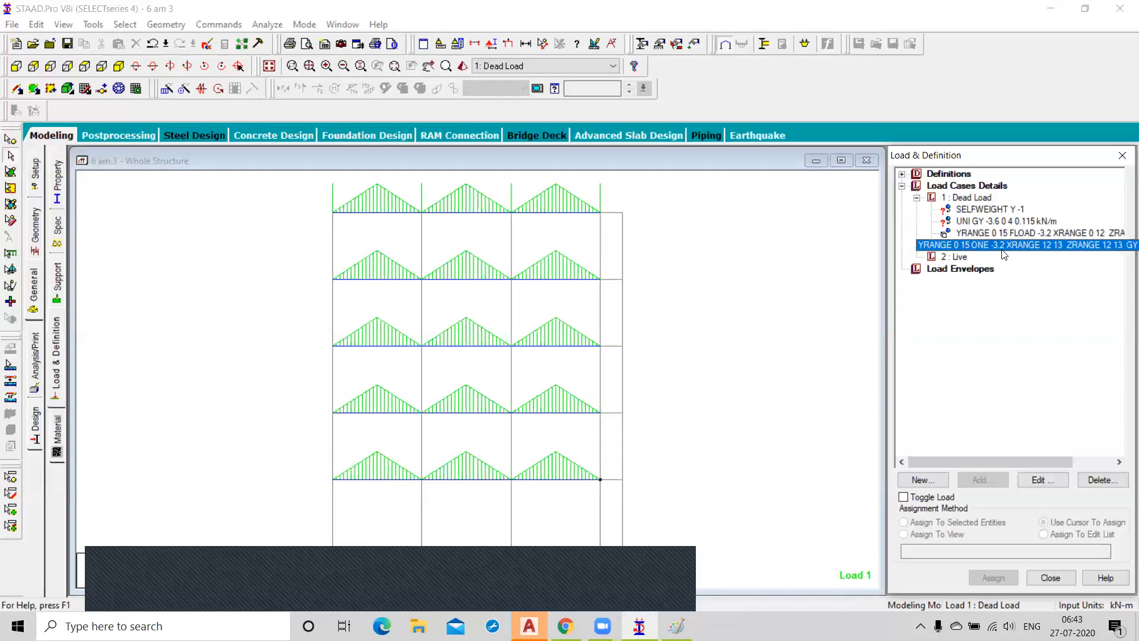
{"action": "left_click_drag", "start_coordinate": [729, 342], "coordinate": [722, 327]}
{"action": "key", "text": "Escape"}
{"action": "left_click", "coordinate": [119, 66]}
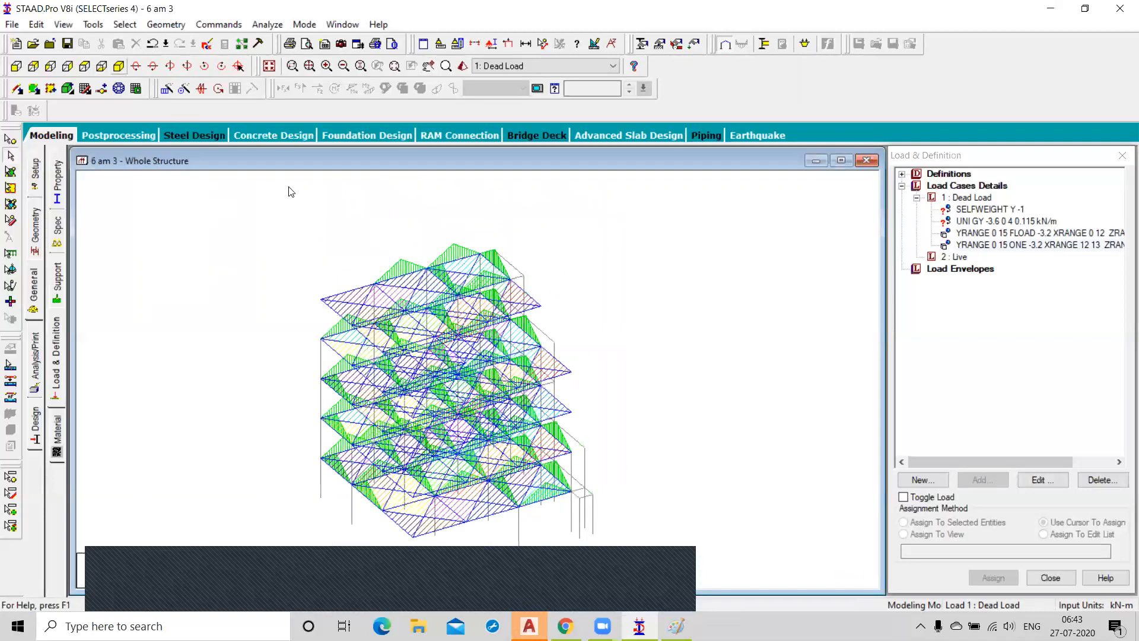
- Open the one-way floor load's settings to review its ranges and close them without changes
{"action": "left_click", "coordinate": [1005, 248]}
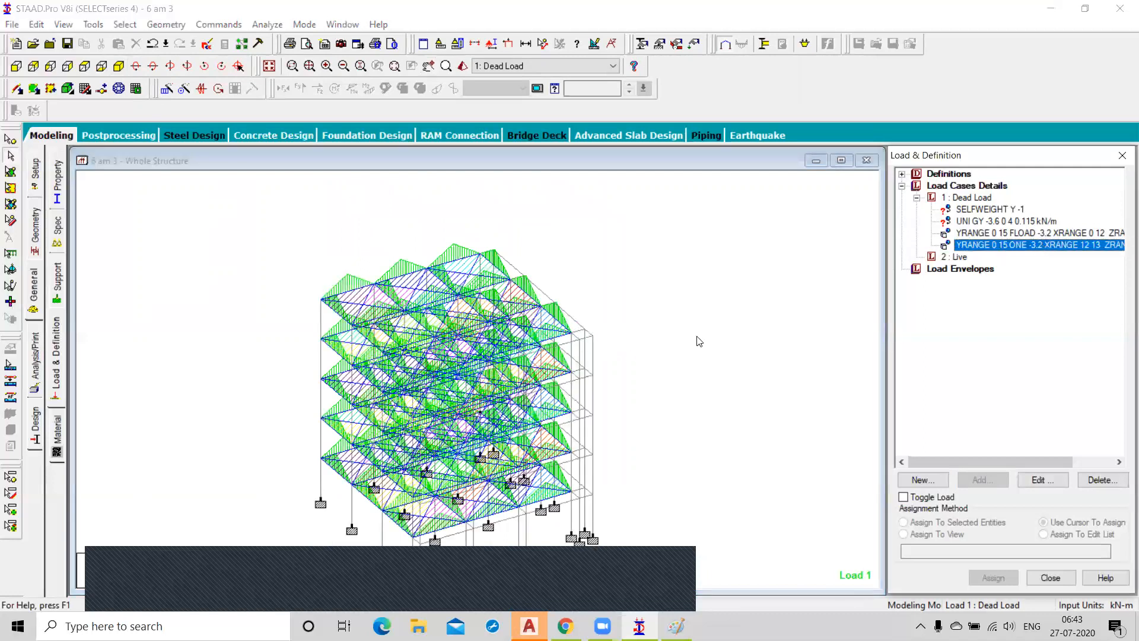
{"action": "left_click", "coordinate": [1042, 479]}
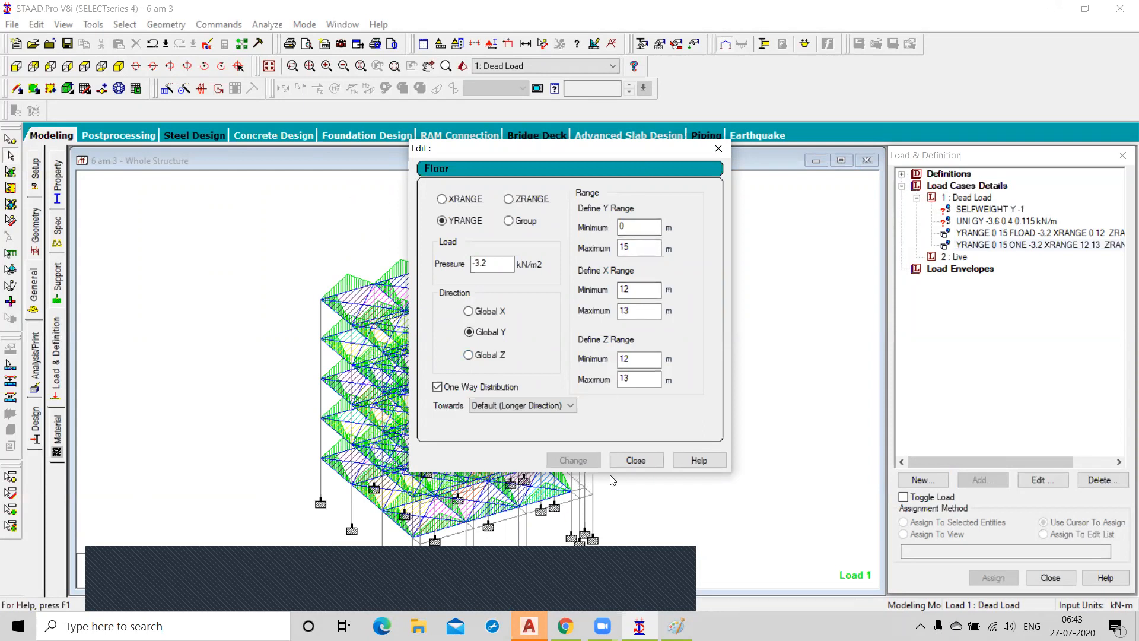
{"action": "left_click", "coordinate": [635, 461]}
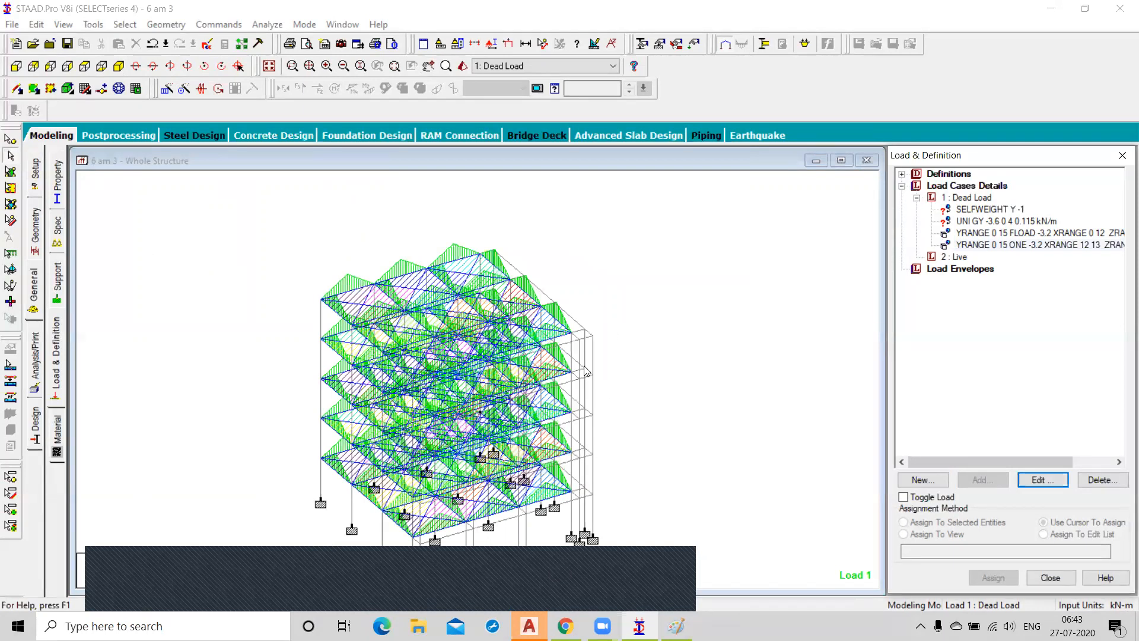
- Show the geometry with its node and beam tables and examine the narrow outer bays of the frame
{"action": "left_click", "coordinate": [36, 238]}
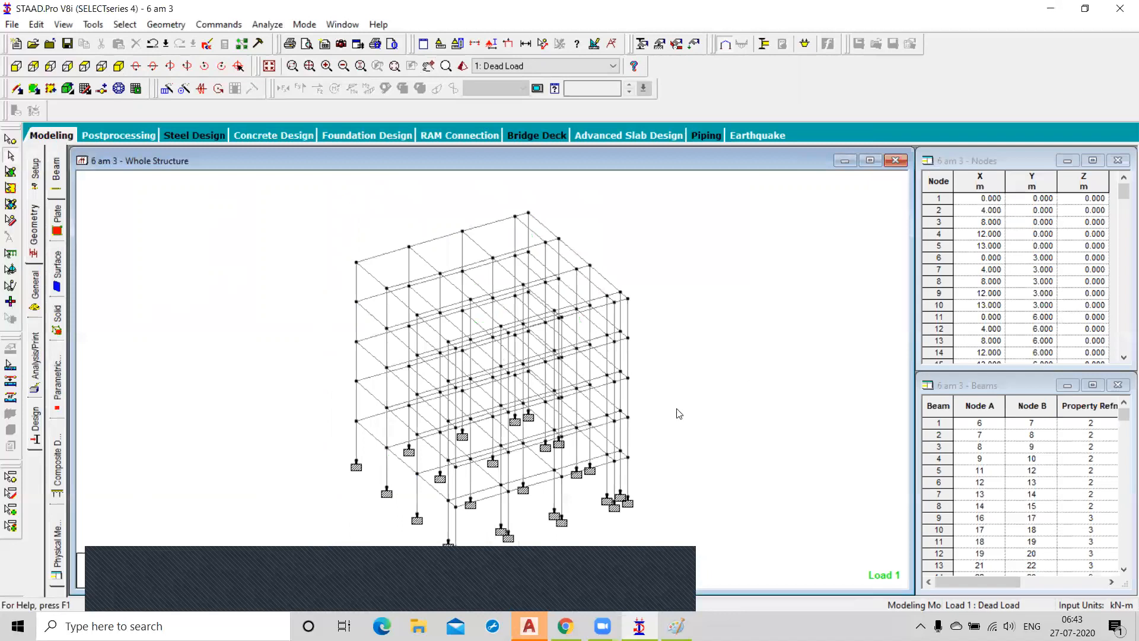
{"action": "scroll", "coordinate": [620, 295], "scroll_direction": "up", "scroll_amount": 2}
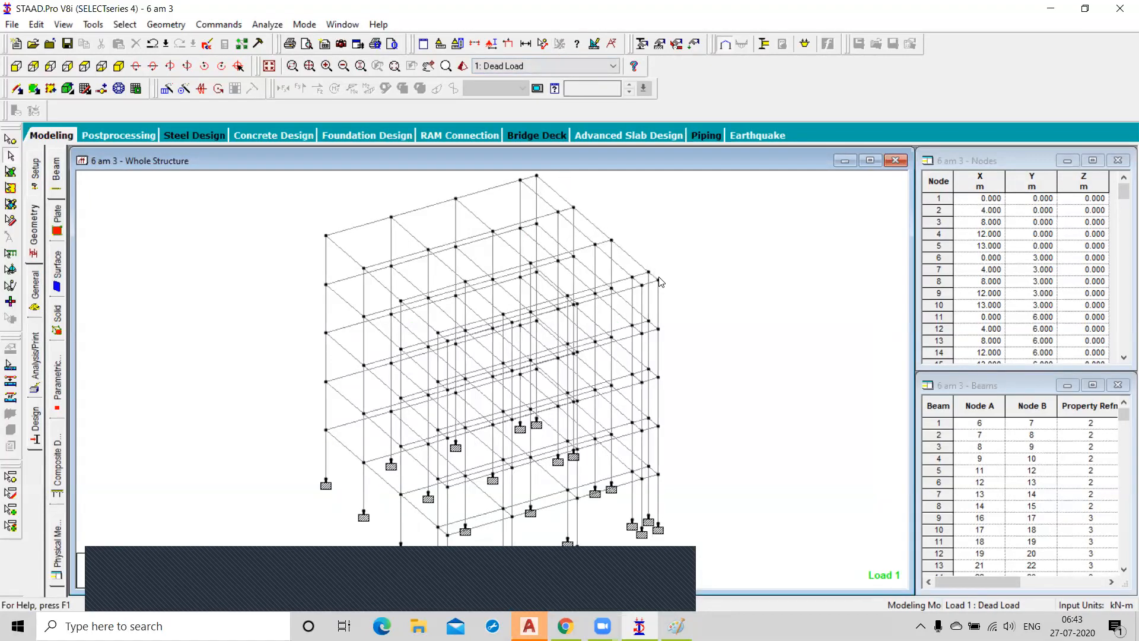
{"action": "scroll", "coordinate": [697, 274], "scroll_direction": "down", "scroll_amount": 1}
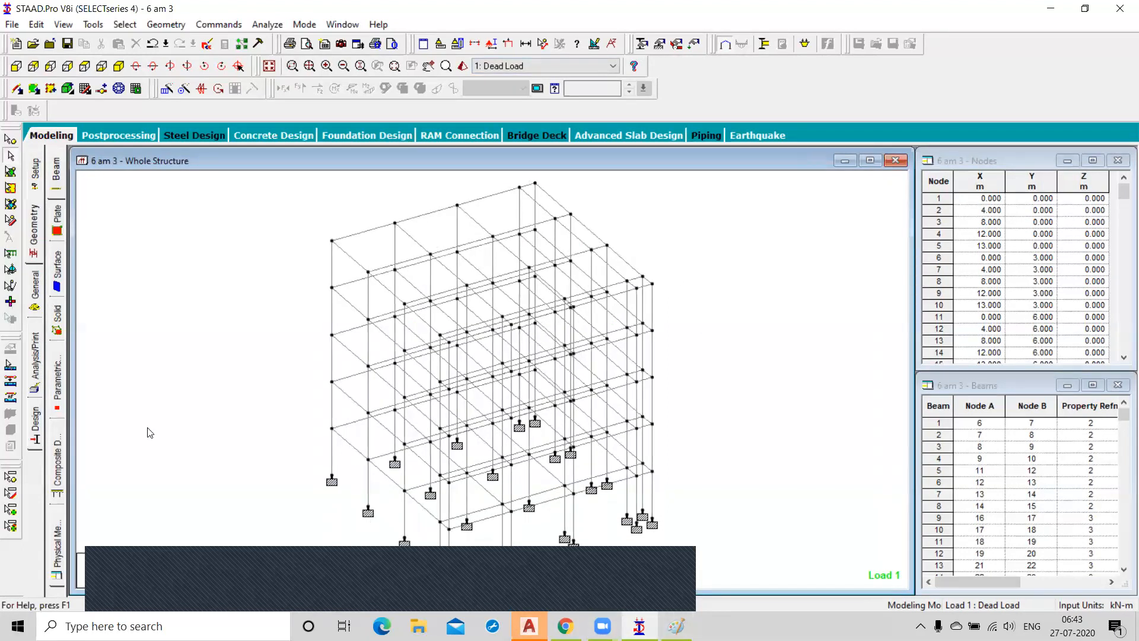
- Return to the load definitions, expand the Dead Load case, and display the 0 to 12 m floor load on the frame
{"action": "left_click", "coordinate": [35, 289]}
{"action": "left_click", "coordinate": [57, 356]}
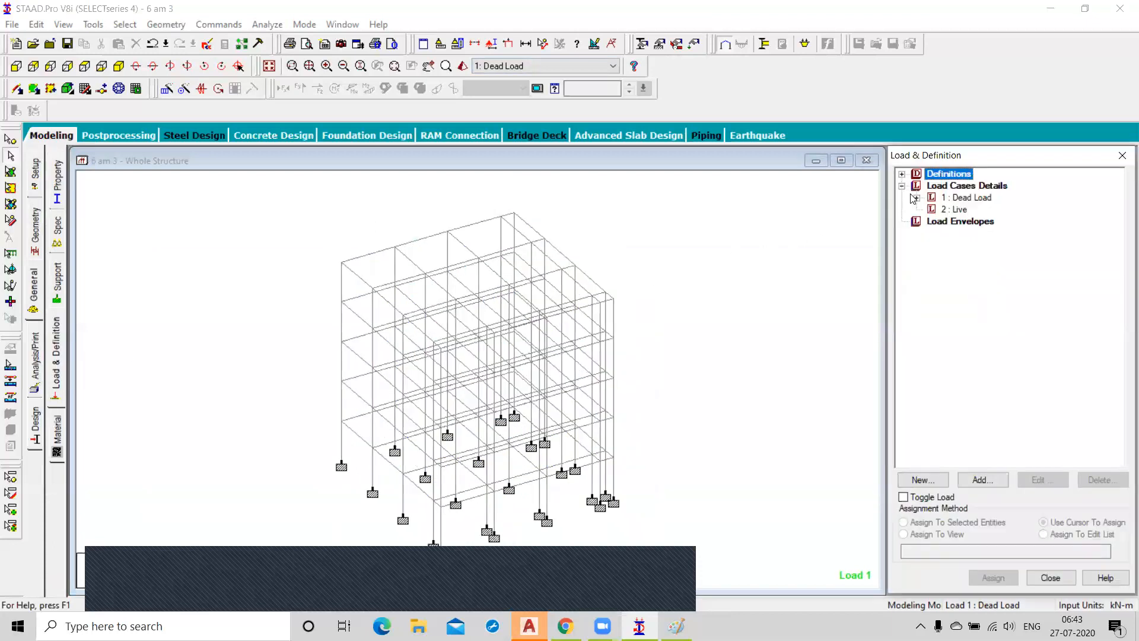
{"action": "left_click", "coordinate": [916, 198]}
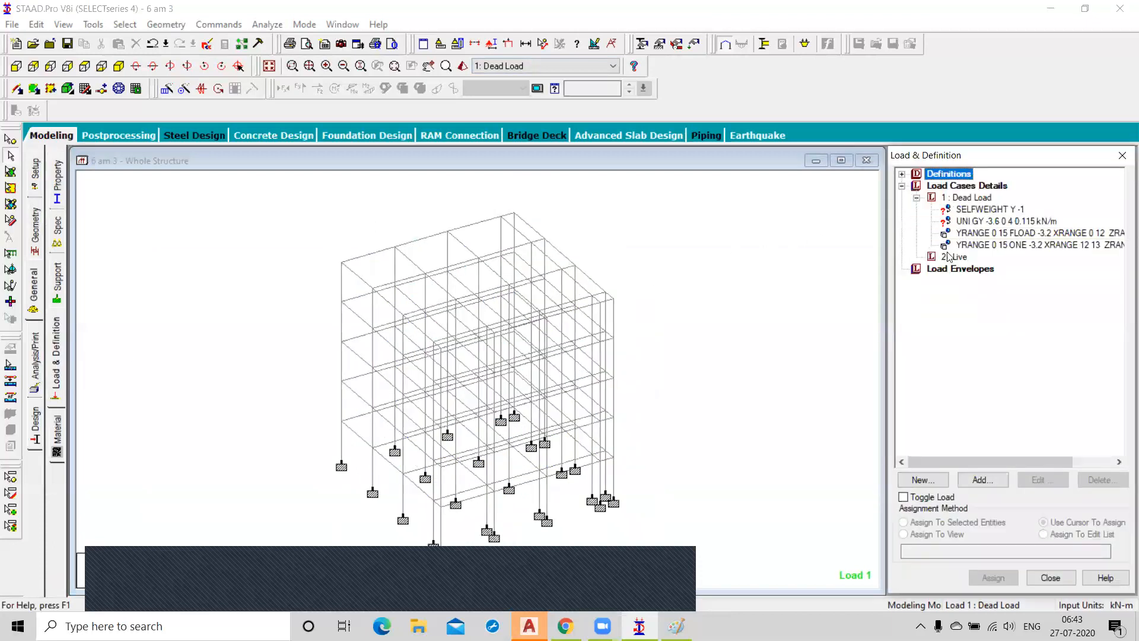
{"action": "left_click", "coordinate": [987, 235]}
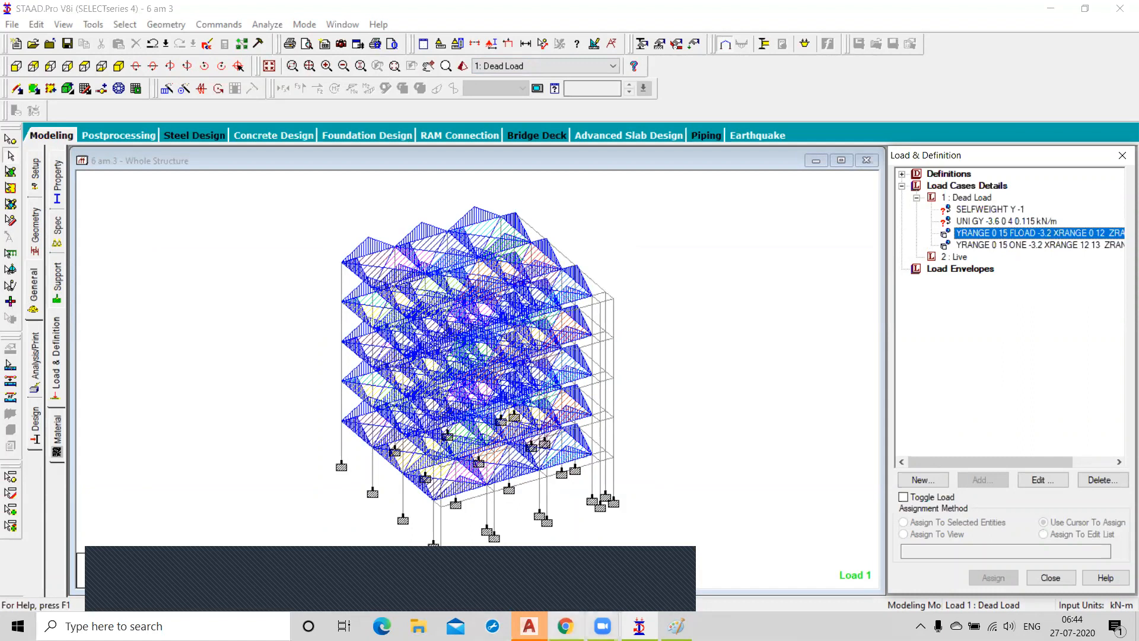
- Switch to Paint and draw a rectangular slab panel with both diagonals beside the beam sketch
{"action": "left_click", "coordinate": [676, 625]}
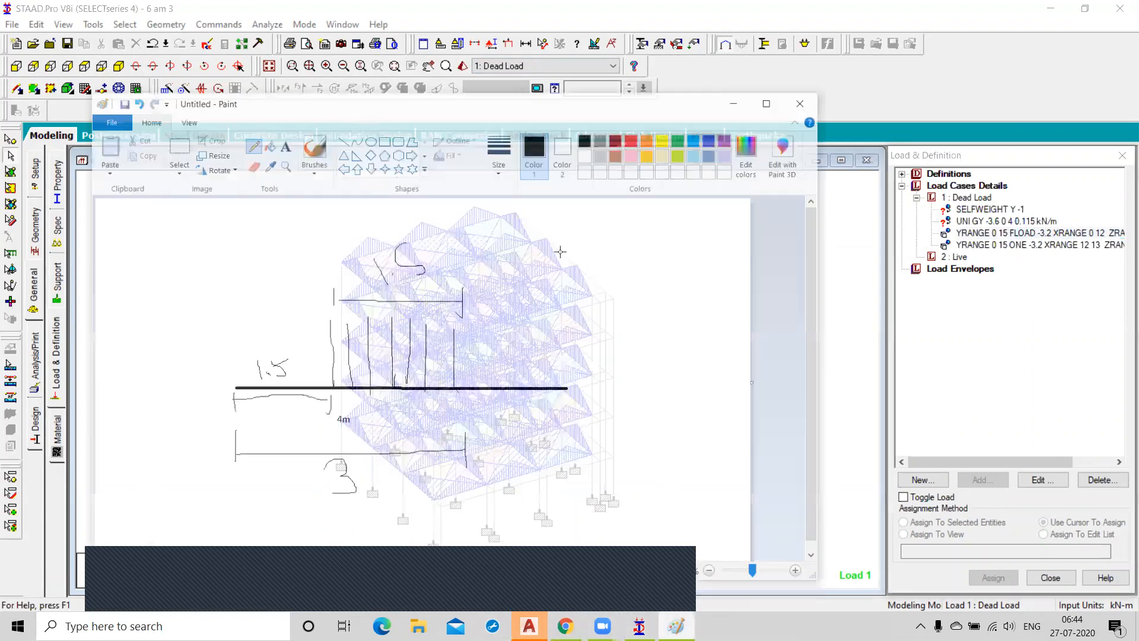
{"action": "left_click_drag", "start_coordinate": [654, 299], "coordinate": [678, 322]}
{"action": "left_click", "coordinate": [324, 116]}
{"action": "left_click_drag", "start_coordinate": [535, 224], "coordinate": [677, 320]}
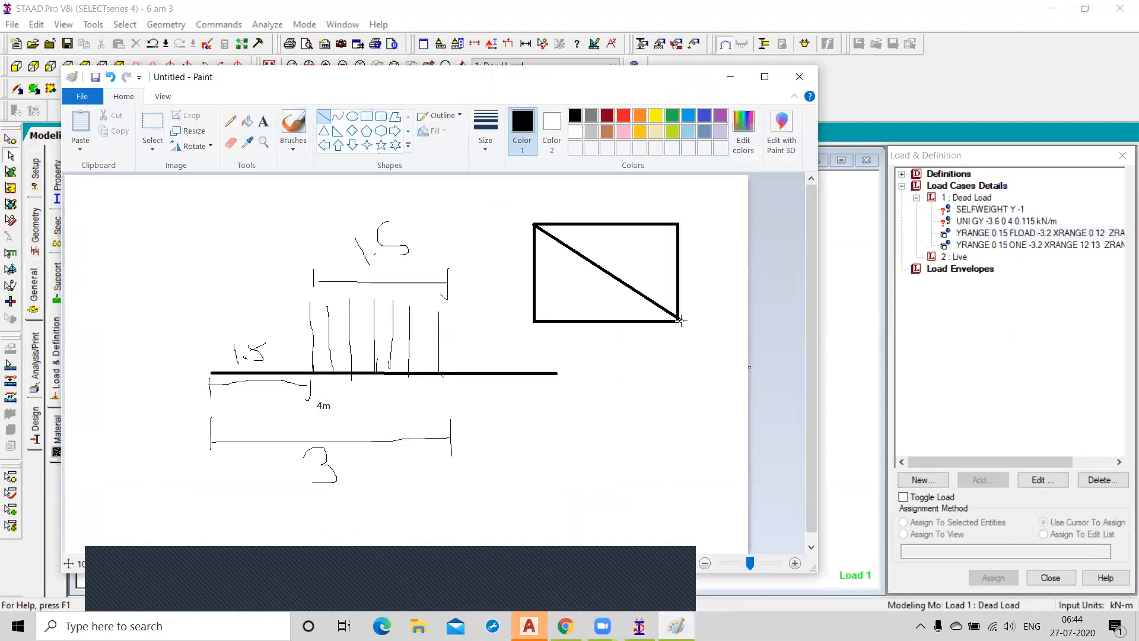
{"action": "left_click_drag", "start_coordinate": [535, 320], "coordinate": [677, 225]}
{"action": "left_click", "coordinate": [665, 242]}
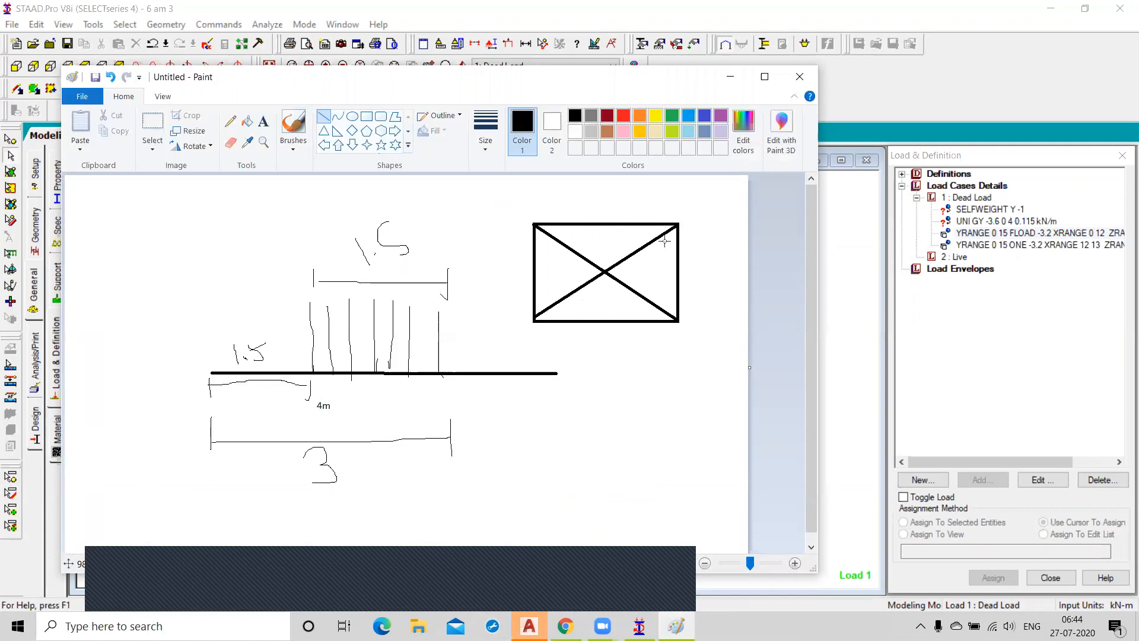
- Outline the four triangular load areas with the Pencil tool and mark the supporting beam along each slab edge
{"action": "left_click", "coordinate": [230, 121]}
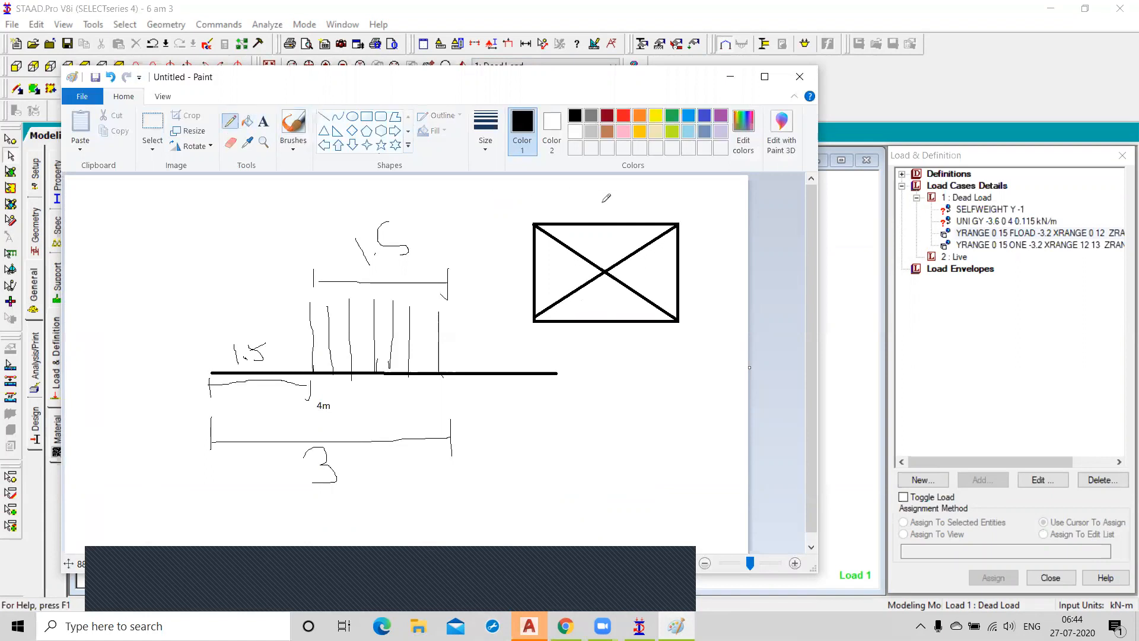
{"action": "mouse_move", "coordinate": [688, 230]}
{"action": "left_mouse_down"}
{"action": "mouse_move", "coordinate": [618, 248]}
{"action": "mouse_move", "coordinate": [641, 305]}
{"action": "mouse_move", "coordinate": [717, 297]}
{"action": "mouse_move", "coordinate": [713, 229]}
{"action": "mouse_move", "coordinate": [687, 224]}
{"action": "left_mouse_up"}
{"action": "mouse_move", "coordinate": [671, 236]}
{"action": "left_mouse_down"}
{"action": "mouse_move", "coordinate": [632, 281]}
{"action": "mouse_move", "coordinate": [671, 231]}
{"action": "mouse_move", "coordinate": [691, 322]}
{"action": "left_mouse_up"}
{"action": "mouse_move", "coordinate": [630, 233]}
{"action": "left_mouse_down"}
{"action": "mouse_move", "coordinate": [588, 224]}
{"action": "mouse_move", "coordinate": [611, 252]}
{"action": "mouse_move", "coordinate": [617, 224]}
{"action": "left_mouse_up"}
{"action": "left_click_drag", "start_coordinate": [553, 207], "coordinate": [661, 212]}
{"action": "mouse_move", "coordinate": [545, 283]}
{"action": "left_mouse_down"}
{"action": "mouse_move", "coordinate": [595, 257]}
{"action": "mouse_move", "coordinate": [542, 262]}
{"action": "left_mouse_up"}
{"action": "left_click_drag", "start_coordinate": [518, 220], "coordinate": [507, 305]}
{"action": "mouse_move", "coordinate": [594, 313]}
{"action": "left_mouse_down"}
{"action": "mouse_move", "coordinate": [623, 285]}
{"action": "mouse_move", "coordinate": [594, 307]}
{"action": "mouse_move", "coordinate": [680, 351]}
{"action": "left_mouse_up"}
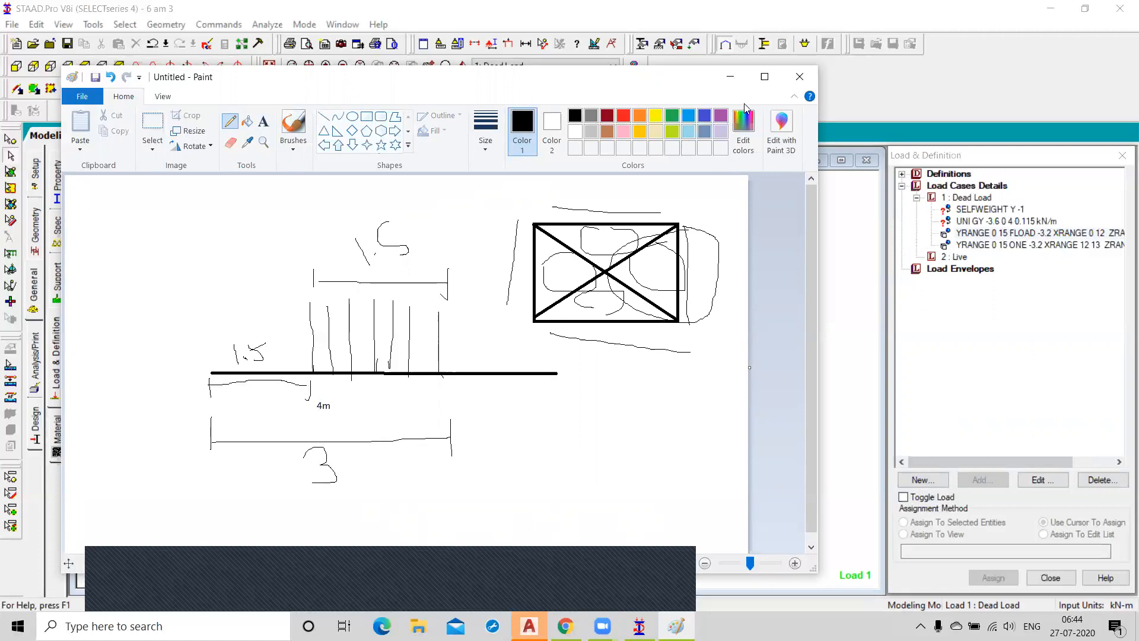
- Leave Paint for STAAD.Pro, decline the auto save, and assign the SELFWEIGHT Y -1 load to the whole view
{"action": "left_click", "coordinate": [730, 76]}
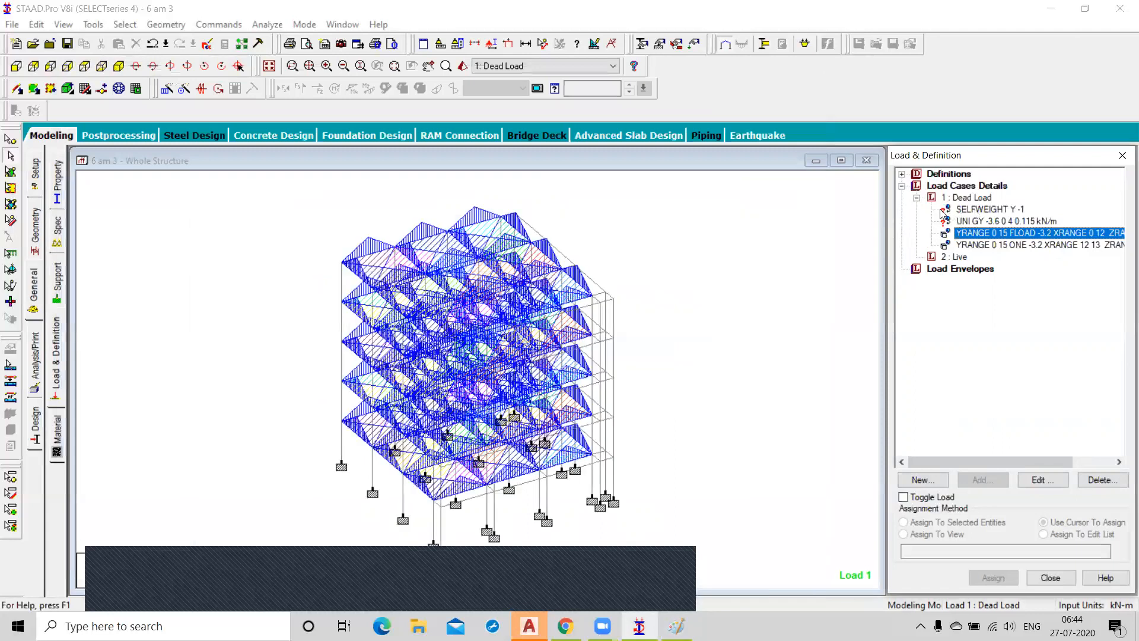
{"action": "left_click", "coordinate": [949, 212]}
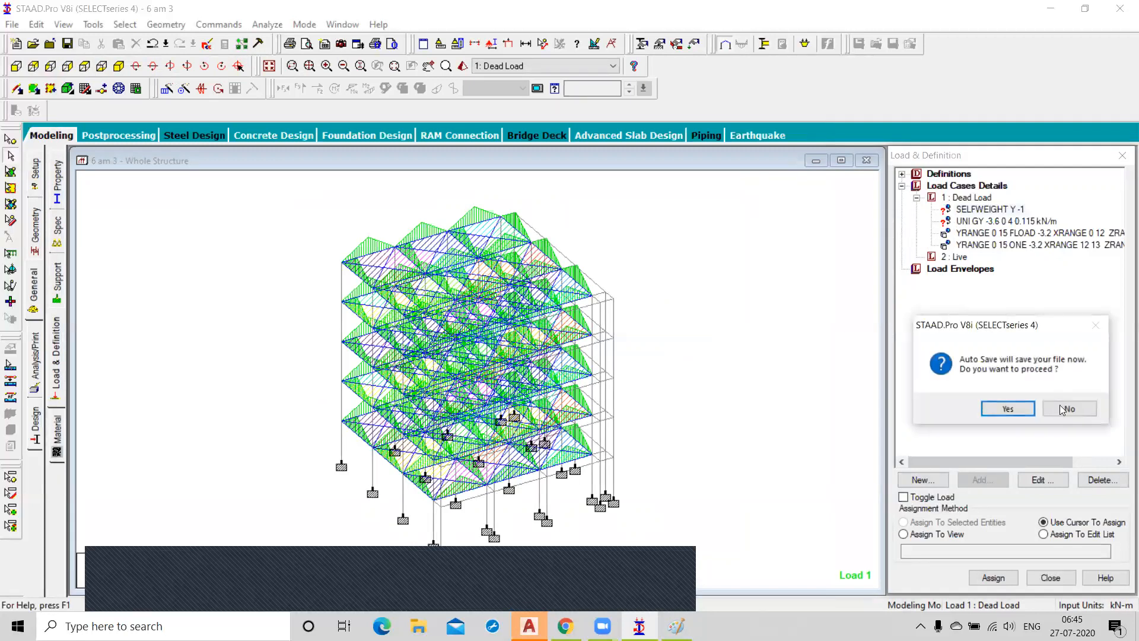
{"action": "left_click", "coordinate": [1071, 409]}
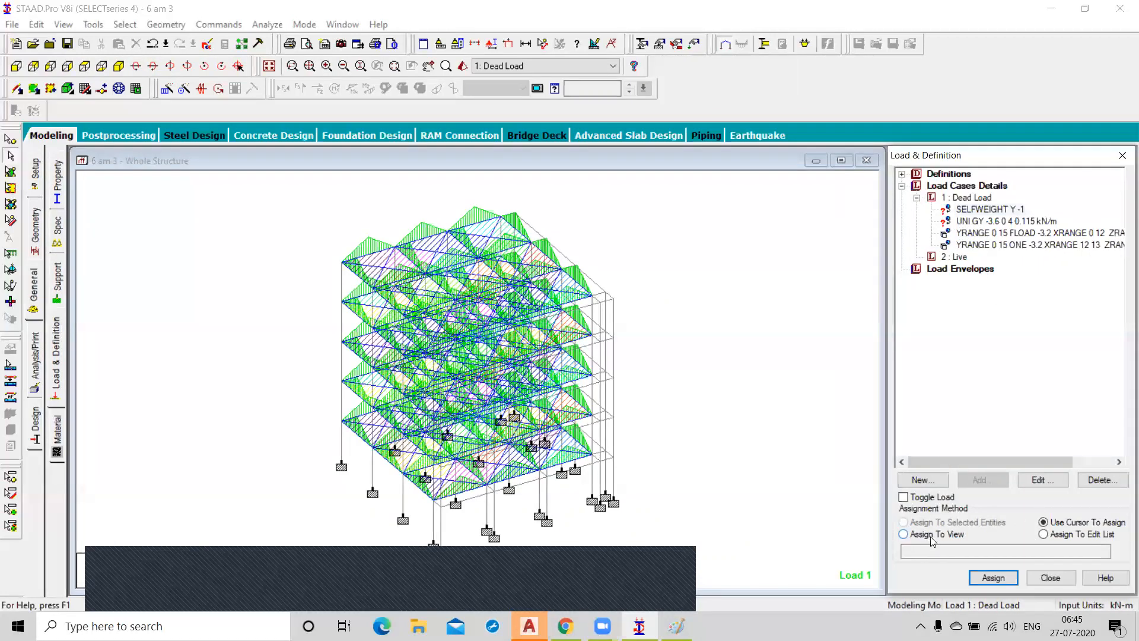
{"action": "left_click", "coordinate": [1024, 409]}
{"action": "left_click", "coordinate": [754, 376]}
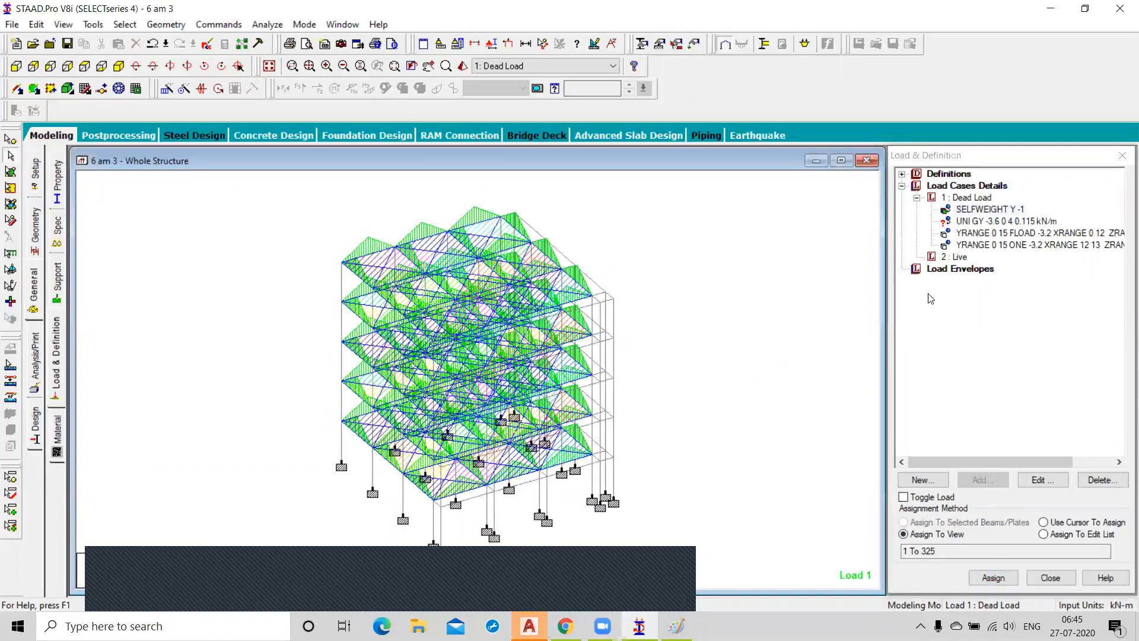
- Choose the UNI GY -3.6 kN/m member load under Dead Load as the load for assignment
{"action": "left_click", "coordinate": [960, 222]}
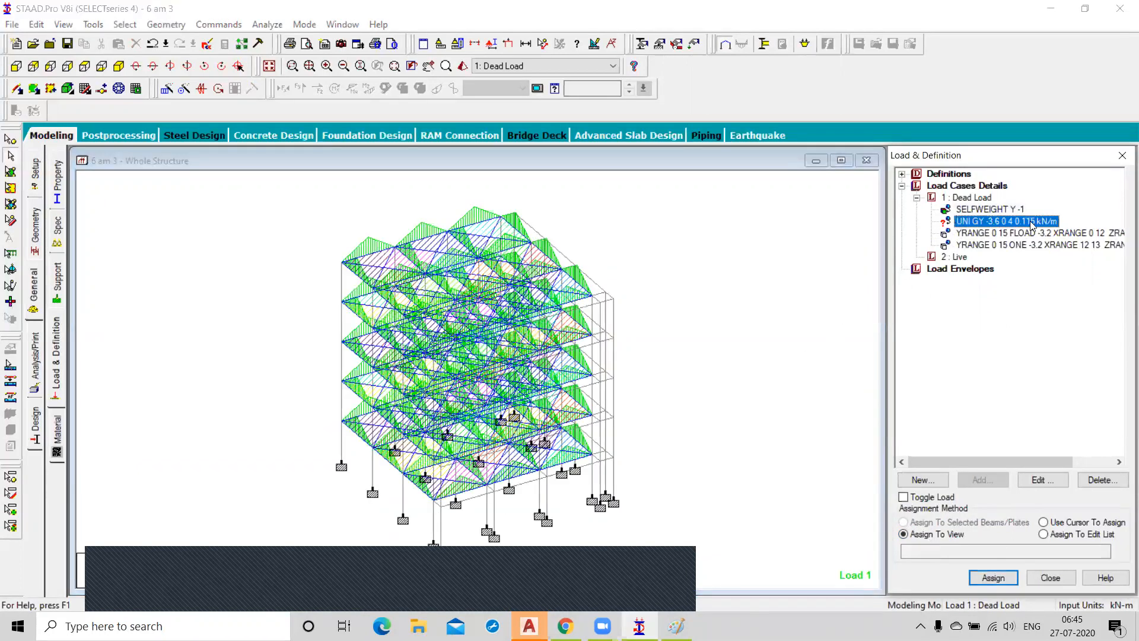
{"action": "left_click", "coordinate": [647, 254]}
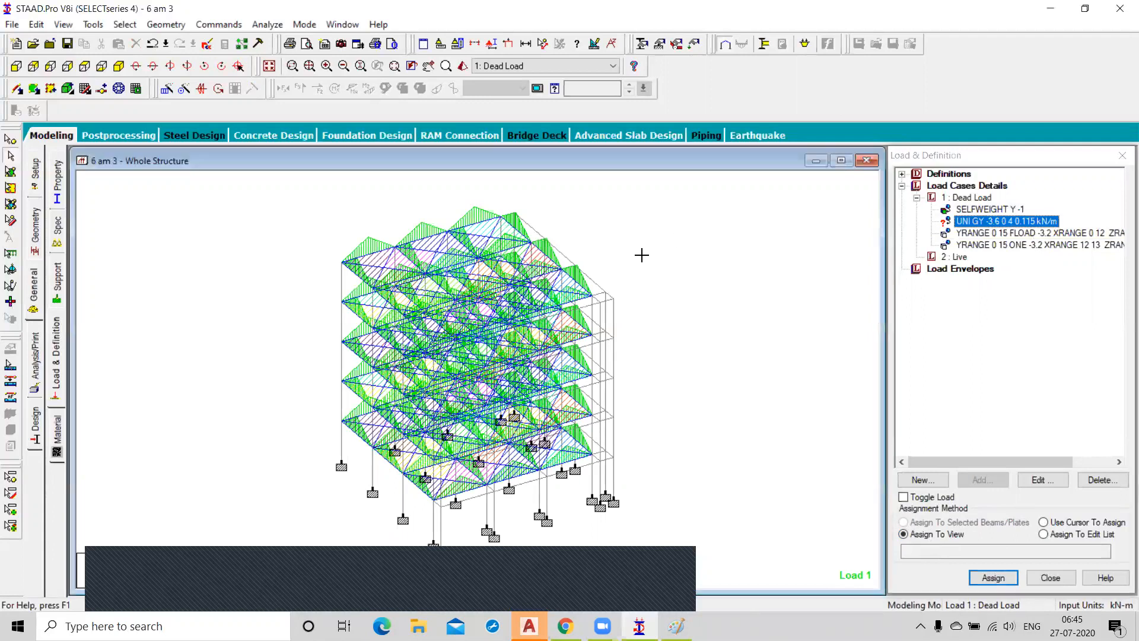
- Window-select the beams of all five floor levels in the front view, and clear the selection in the isometric view
{"action": "left_click", "coordinate": [17, 67]}
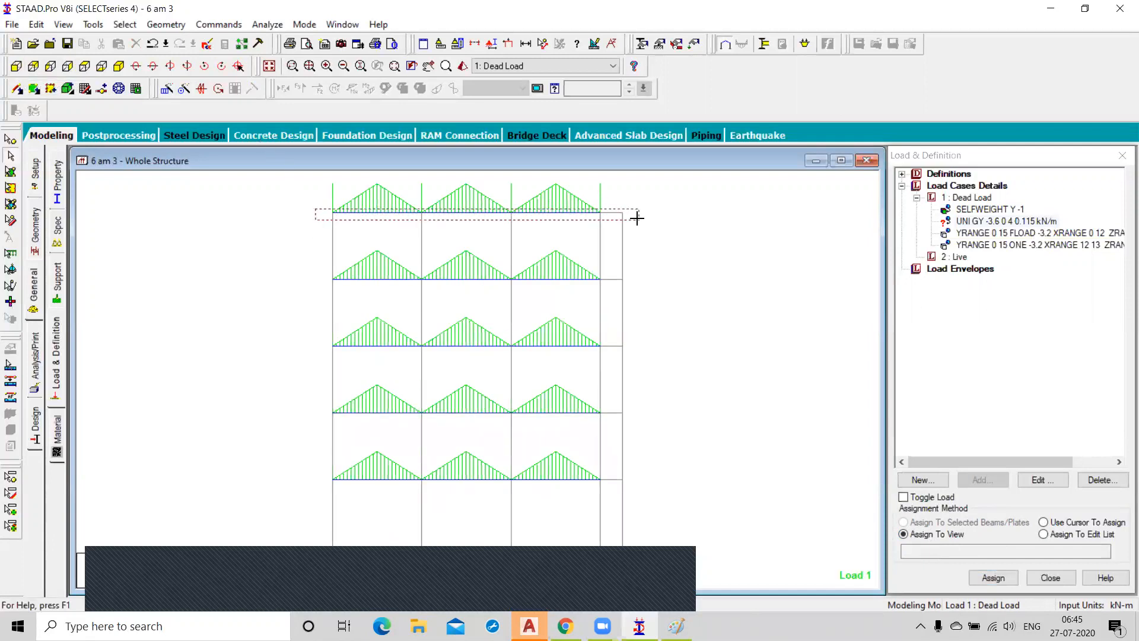
{"action": "left_click", "coordinate": [617, 213]}
{"action": "left_click_drag", "start_coordinate": [367, 286], "coordinate": [637, 288]}
{"action": "left_click_drag", "start_coordinate": [322, 341], "coordinate": [641, 355]}
{"action": "left_click_drag", "start_coordinate": [322, 404], "coordinate": [644, 425]}
{"action": "left_click_drag", "start_coordinate": [320, 473], "coordinate": [652, 489]}
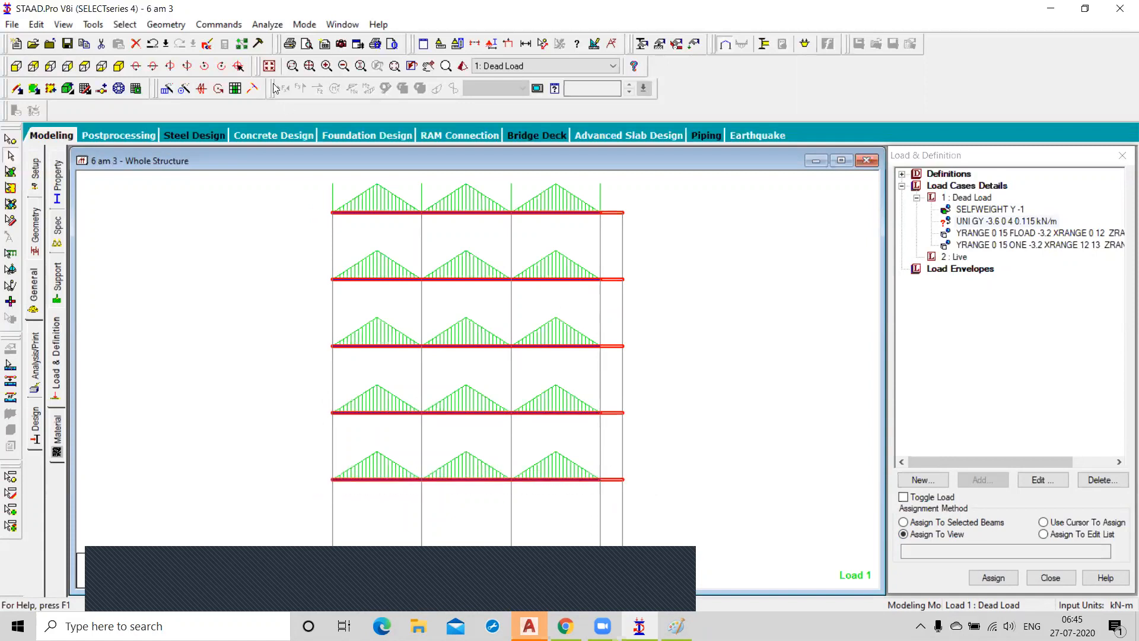
{"action": "left_click", "coordinate": [119, 66]}
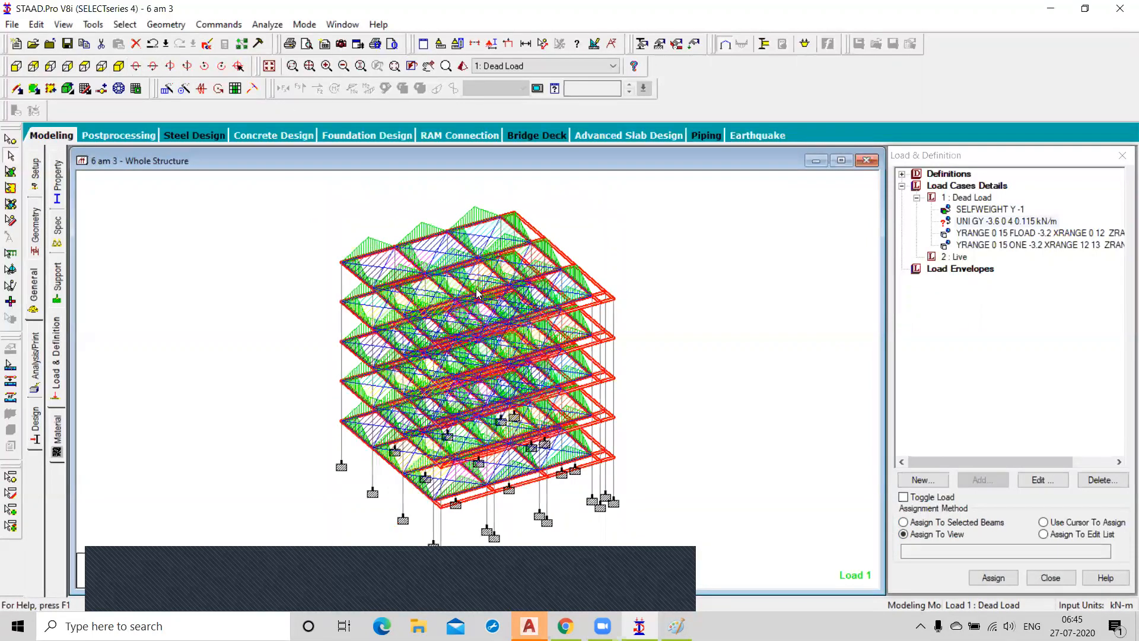
{"action": "left_click", "coordinate": [246, 290]}
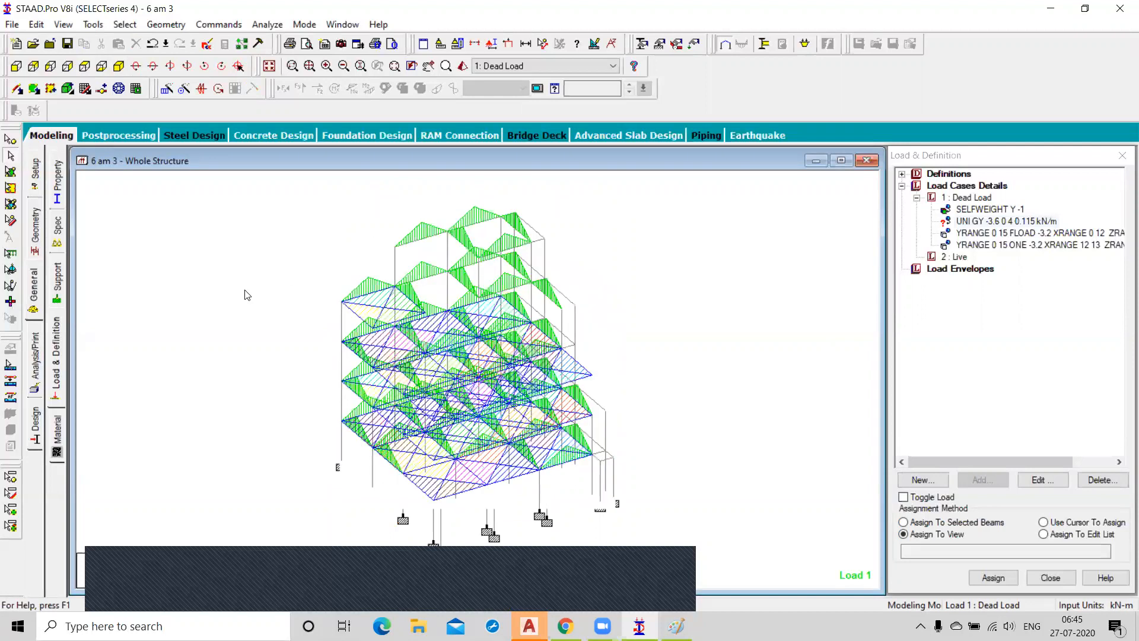
- Select all beams parallel to X and Z and assign the UNI GY -3.6 kN/m load to the selected beams
{"action": "left_click", "coordinate": [126, 25]}
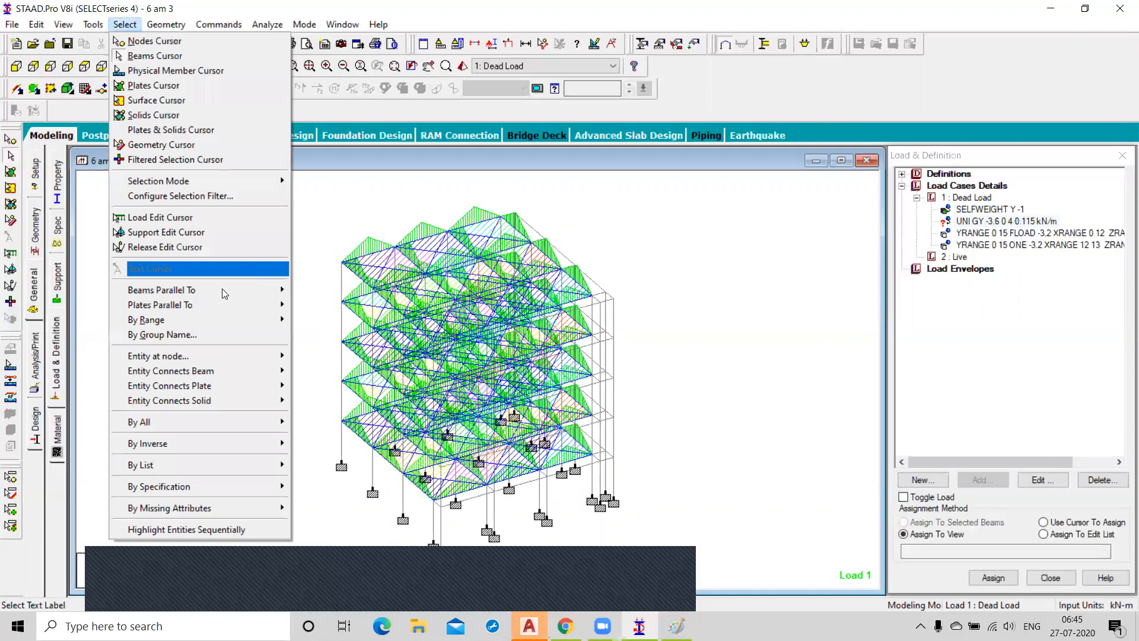
{"action": "mouse_move", "coordinate": [222, 289]}
{"action": "left_click", "coordinate": [326, 290]}
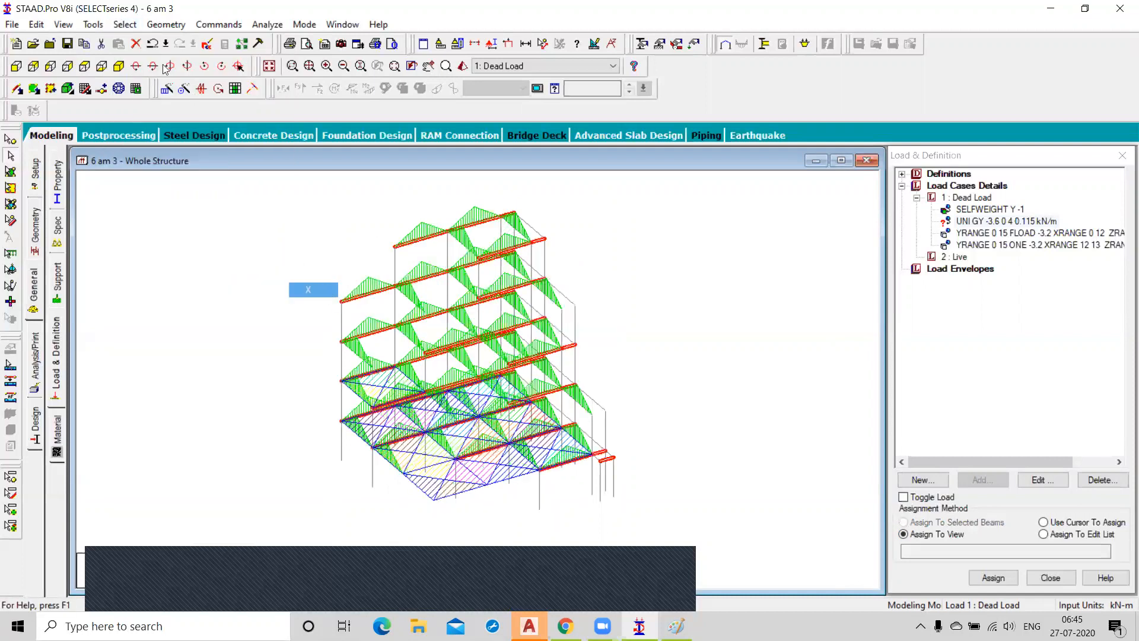
{"action": "left_click", "coordinate": [123, 25]}
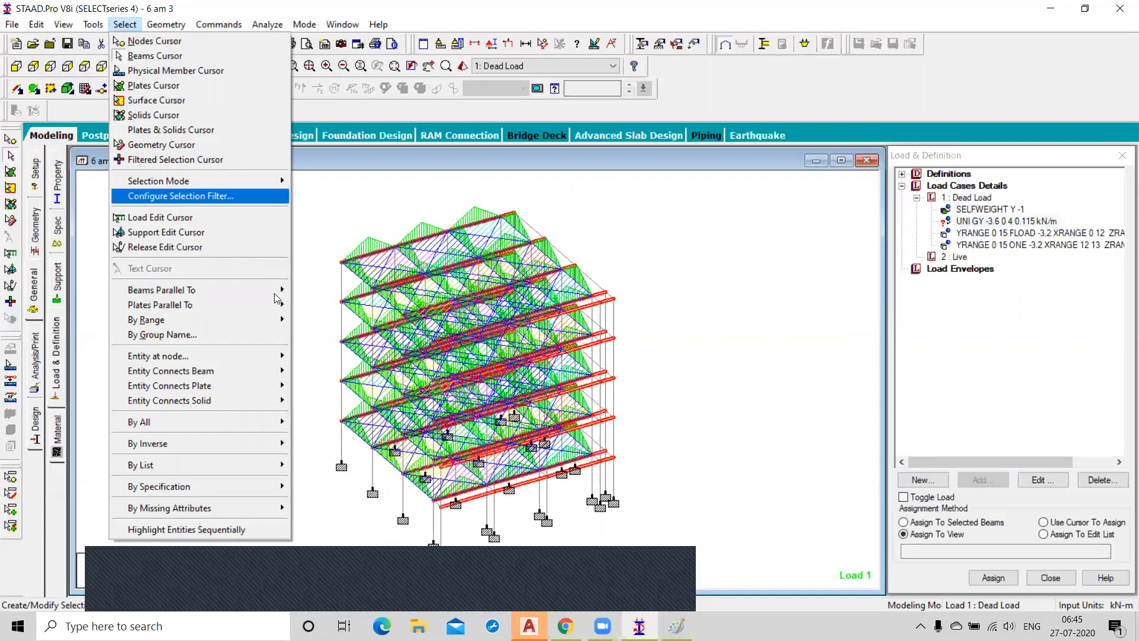
{"action": "left_click", "coordinate": [291, 319]}
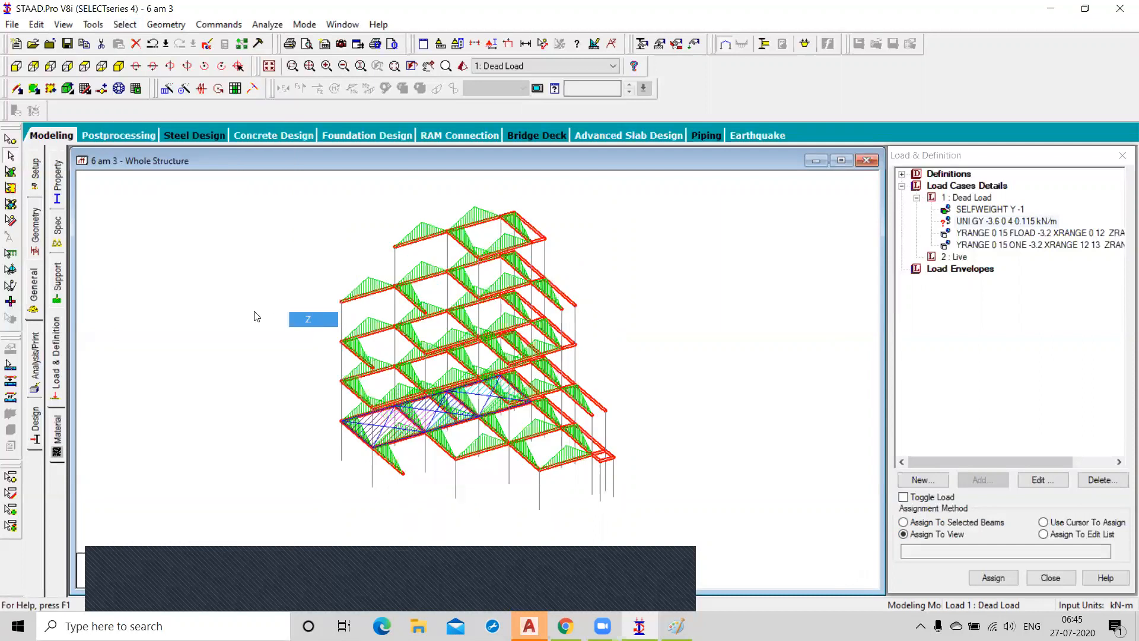
{"action": "left_click", "coordinate": [931, 523]}
{"action": "left_click", "coordinate": [993, 578]}
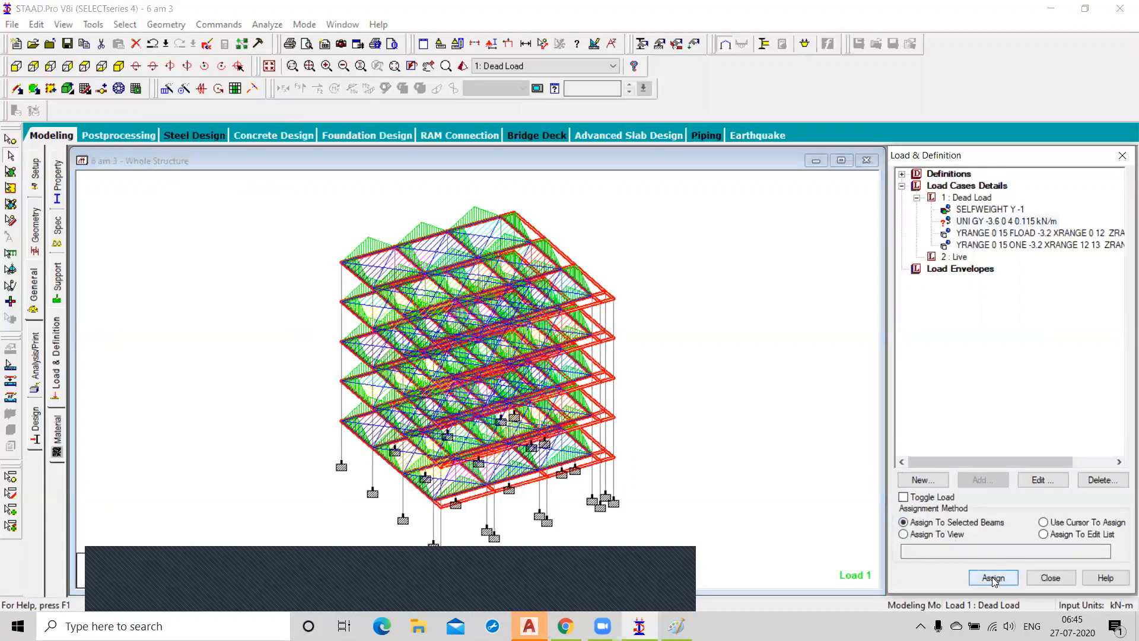
{"action": "left_click", "coordinate": [1042, 412]}
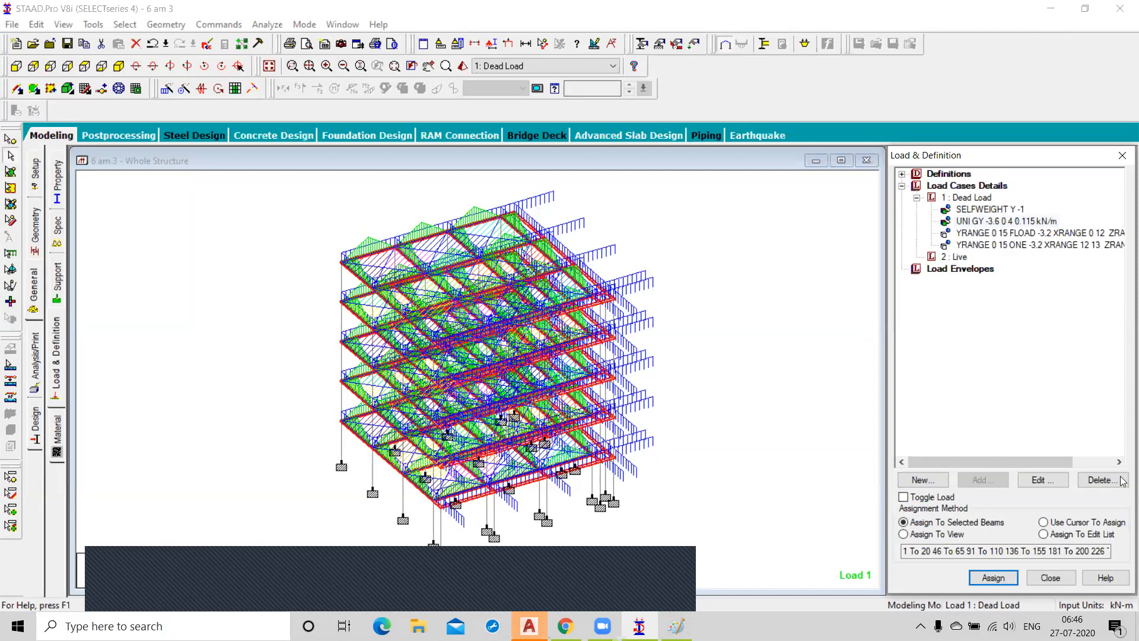
- Edit the assigned UNI GY member load, setting its end distance d2 to 3 m
{"action": "left_click", "coordinate": [1002, 221]}
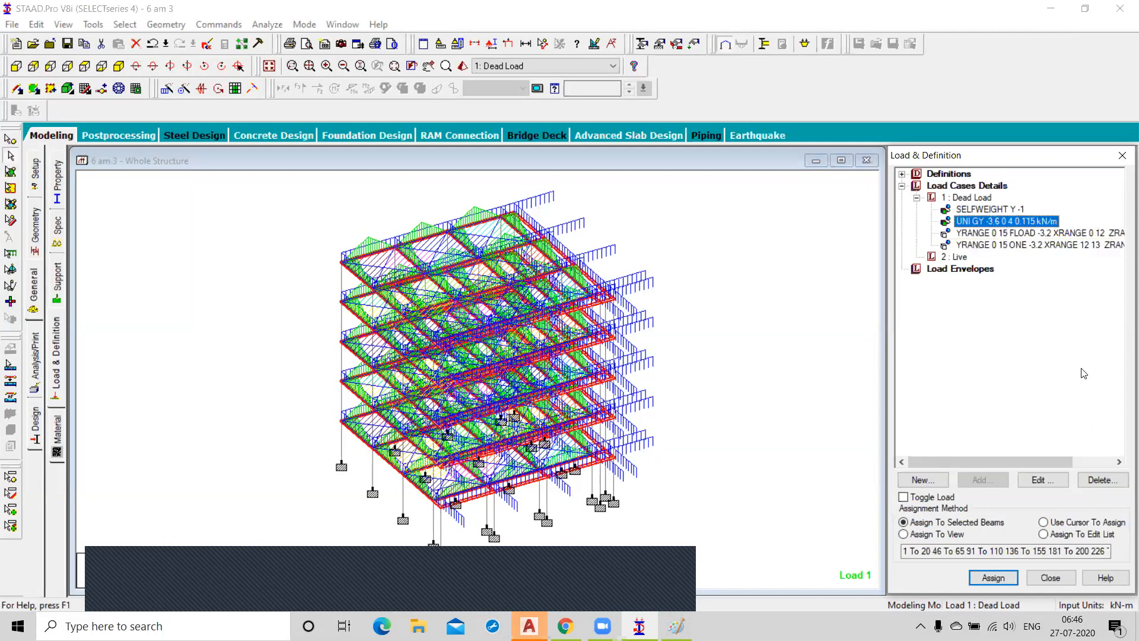
{"action": "left_click", "coordinate": [1051, 478]}
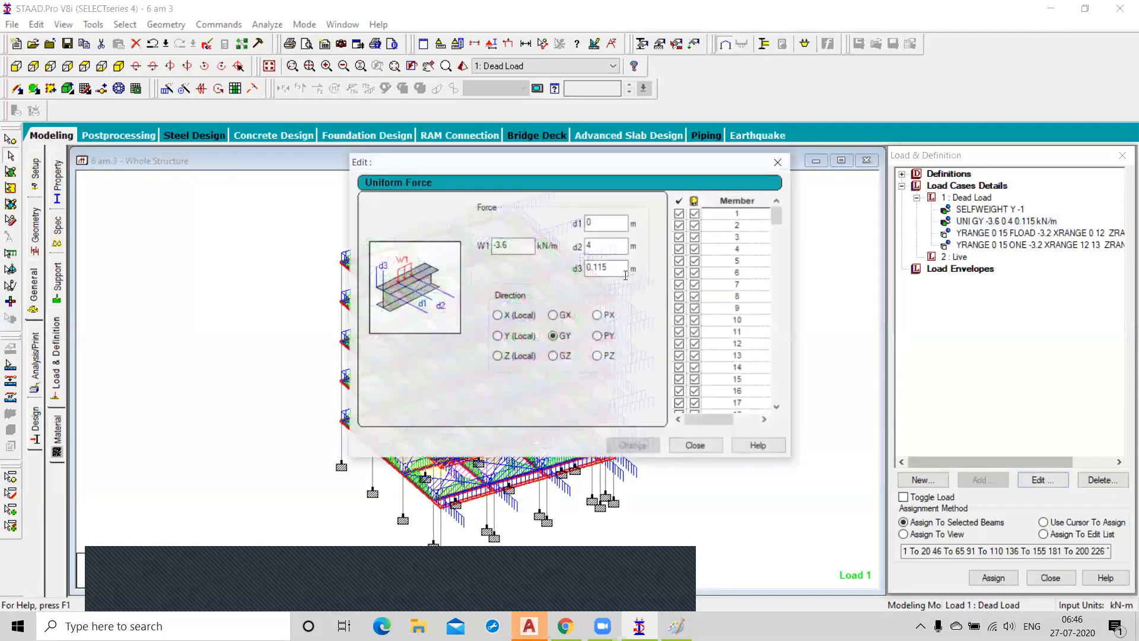
{"action": "left_click", "coordinate": [593, 248]}
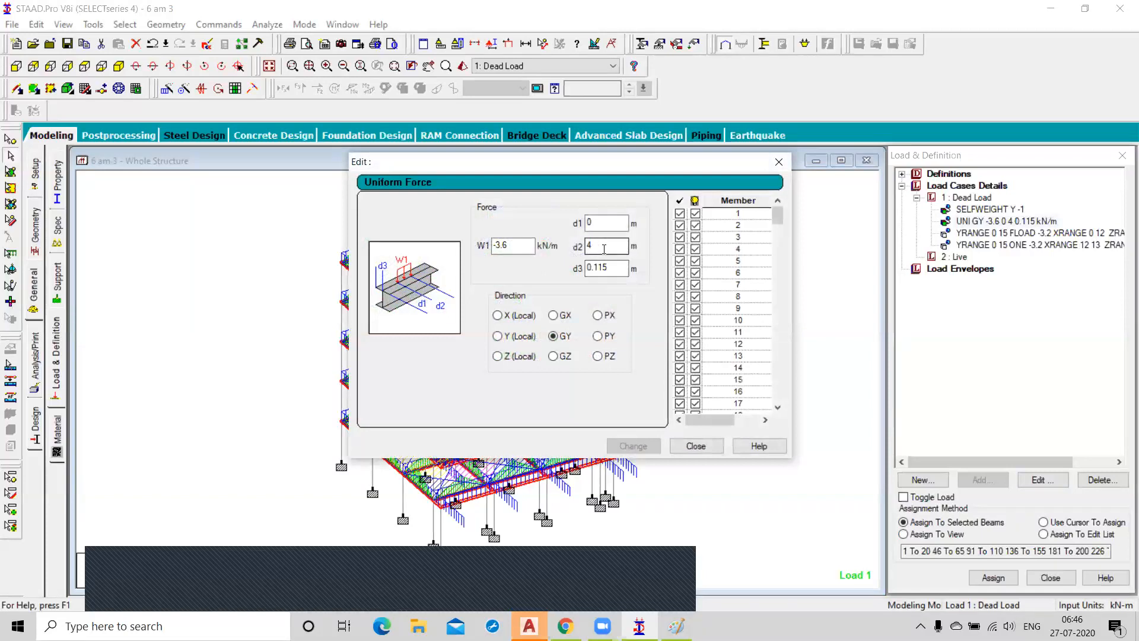
{"action": "left_click_drag", "start_coordinate": [605, 249], "coordinate": [565, 254]}
{"action": "type", "text": "3"}
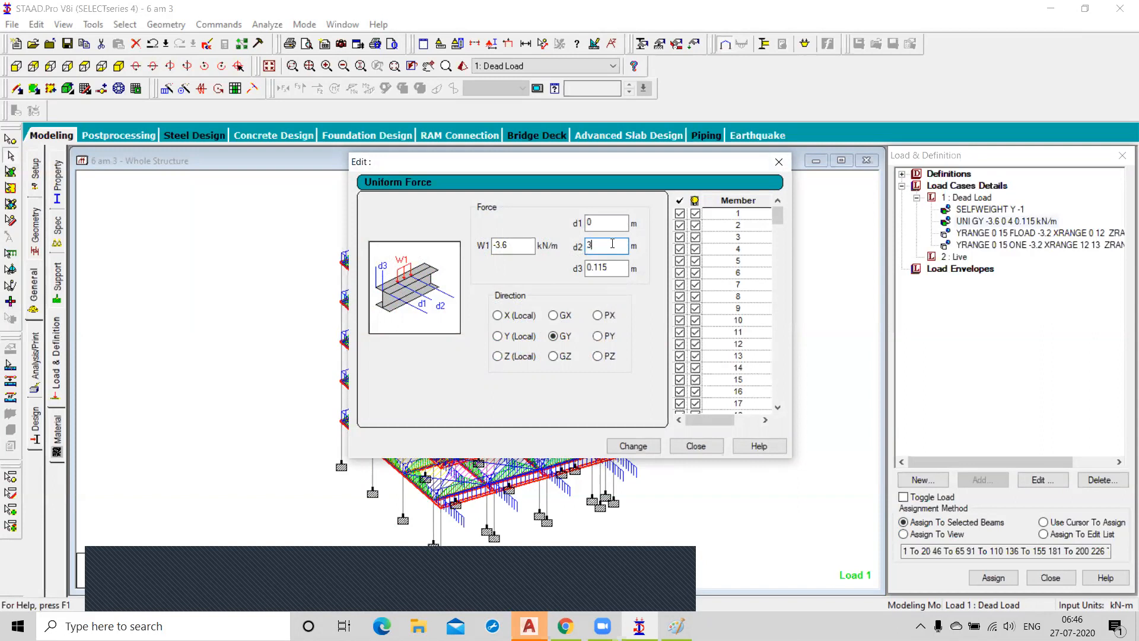
{"action": "left_click", "coordinate": [610, 223]}
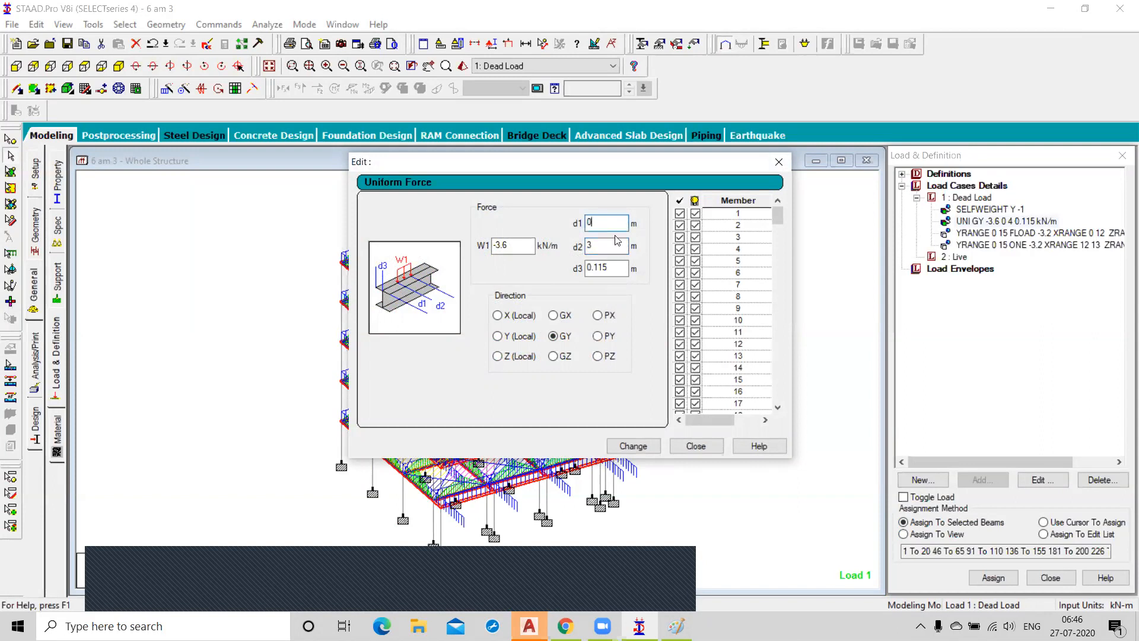
{"action": "left_click", "coordinate": [623, 448]}
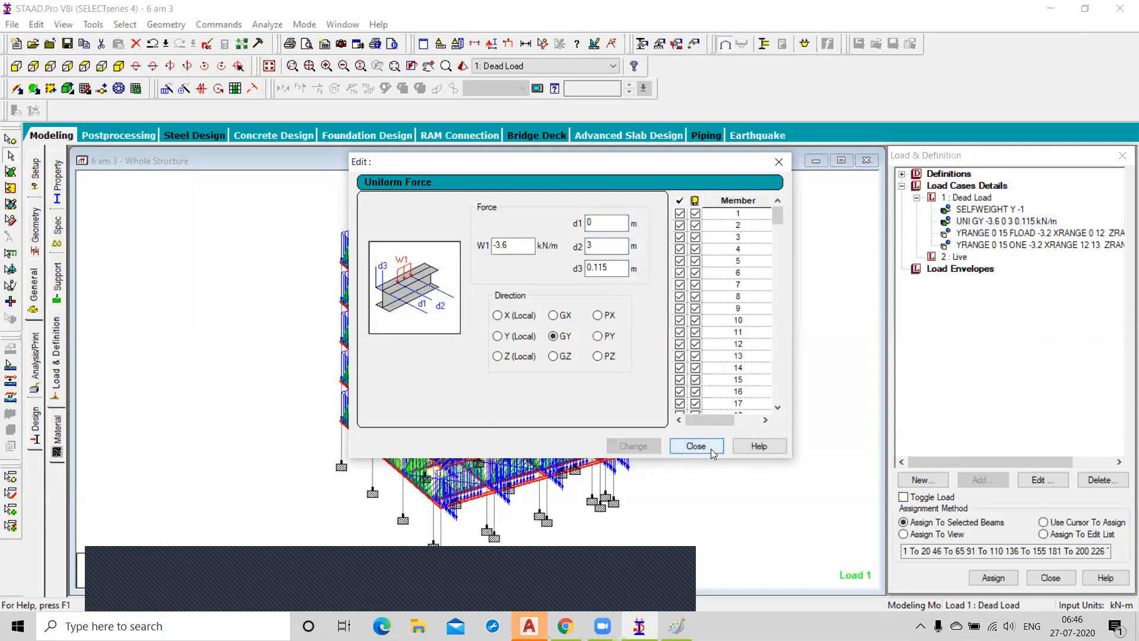
{"action": "left_click", "coordinate": [711, 449]}
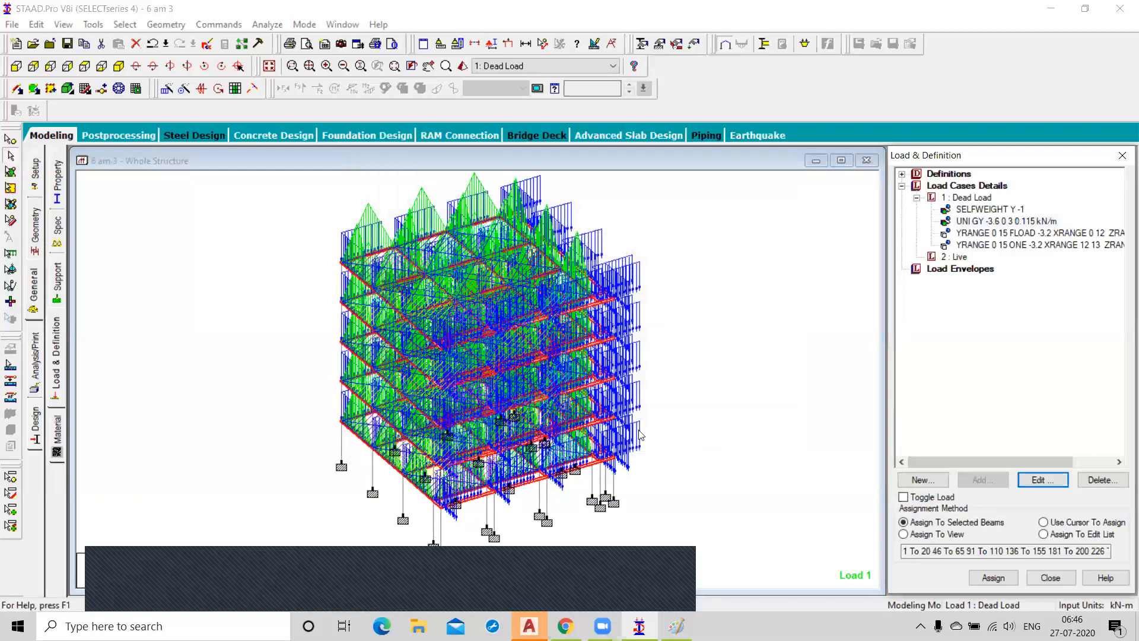
- Examine the uniform member load along the beams in the front view and compare it with the 0 to 12 m floor load
{"action": "scroll", "coordinate": [573, 334], "scroll_direction": "up", "scroll_amount": 1}
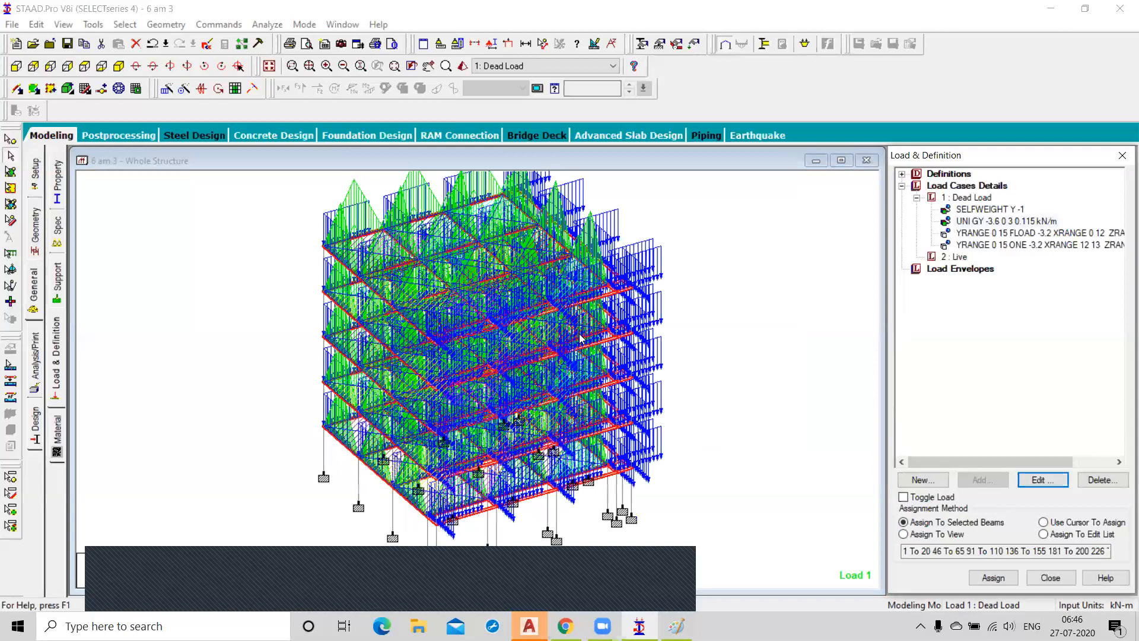
{"action": "scroll", "coordinate": [594, 348], "scroll_direction": "down", "scroll_amount": 1}
{"action": "left_click", "coordinate": [1039, 482]}
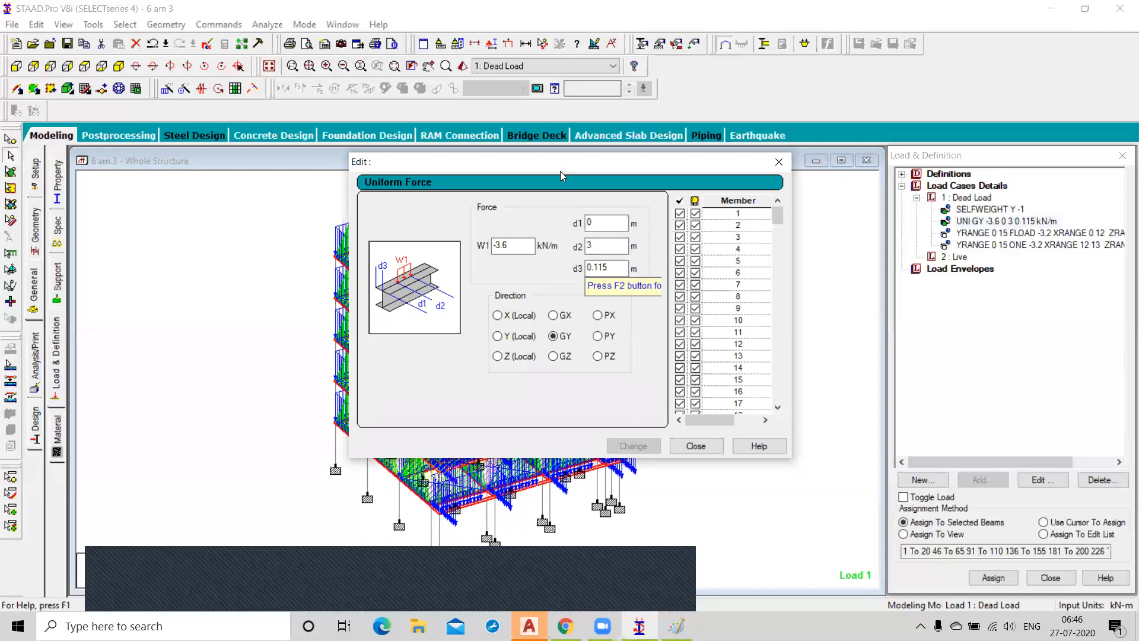
{"action": "left_click_drag", "start_coordinate": [560, 170], "coordinate": [582, 586]}
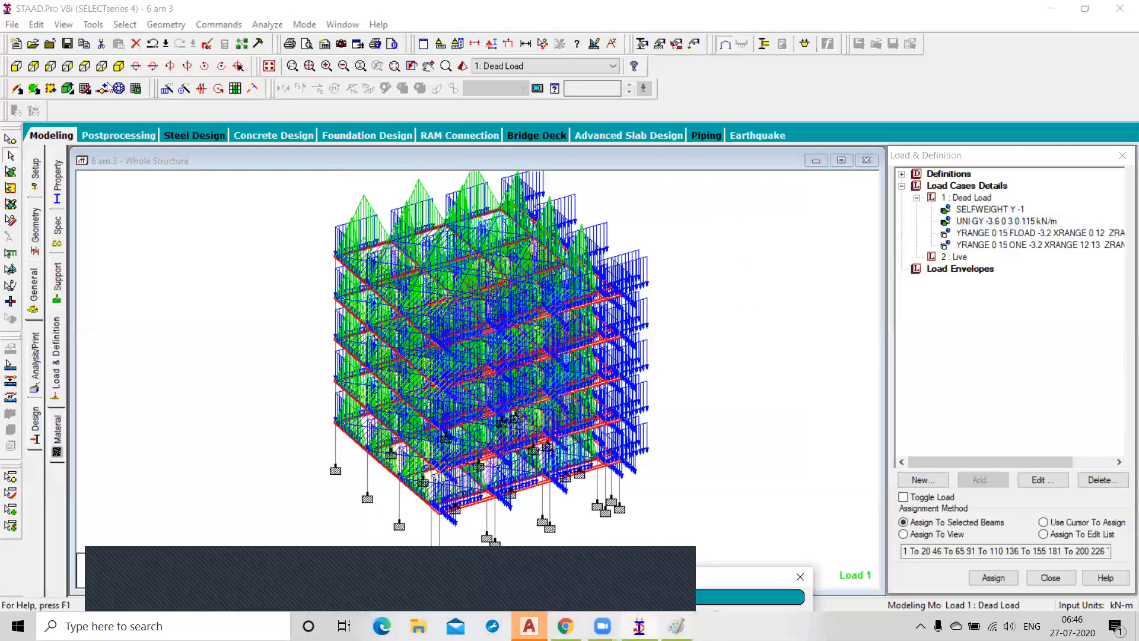
{"action": "left_click", "coordinate": [15, 66]}
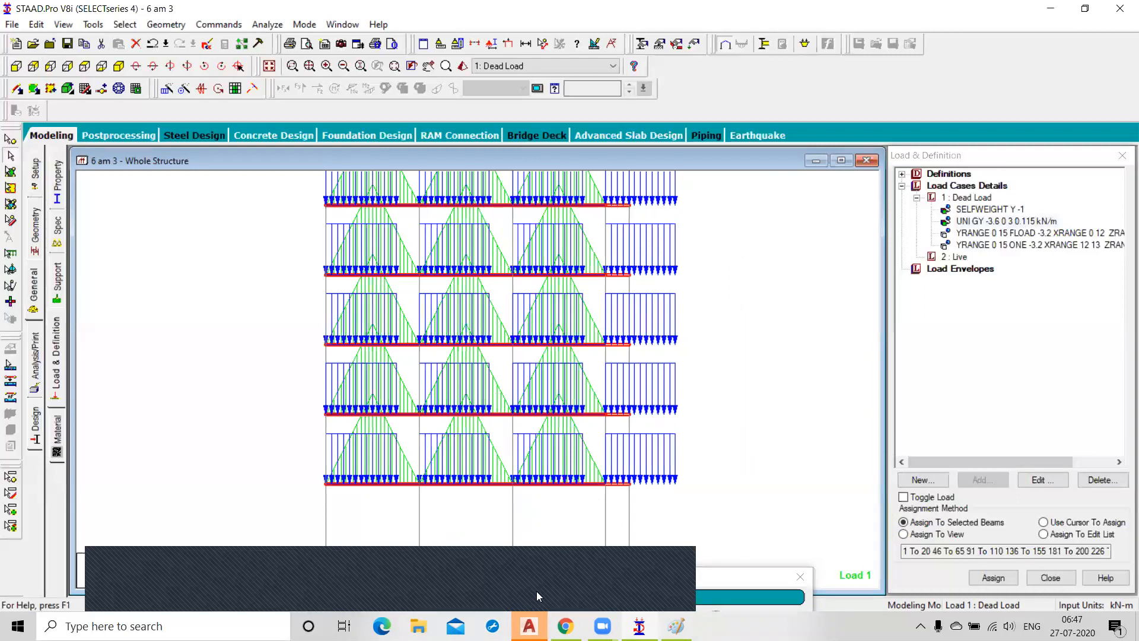
{"action": "left_click", "coordinate": [986, 236]}
{"action": "left_click", "coordinate": [799, 358]}
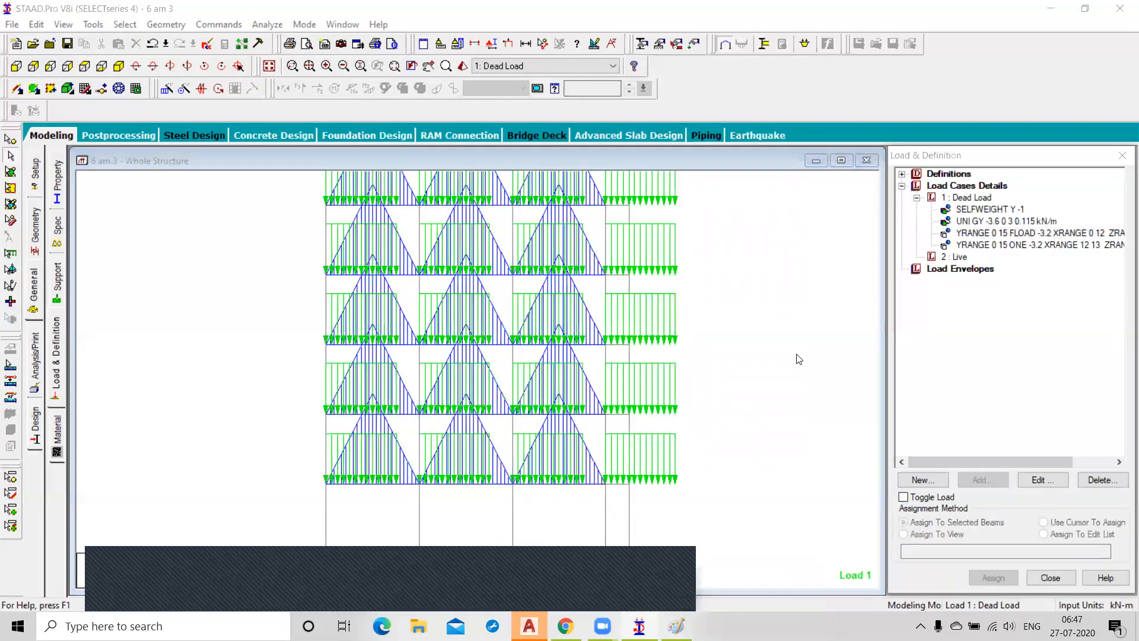
- Set the UNI GY member load's end distance d2 to 0 m and return to the isometric view
{"action": "left_click", "coordinate": [987, 223]}
{"action": "left_click", "coordinate": [1042, 480]}
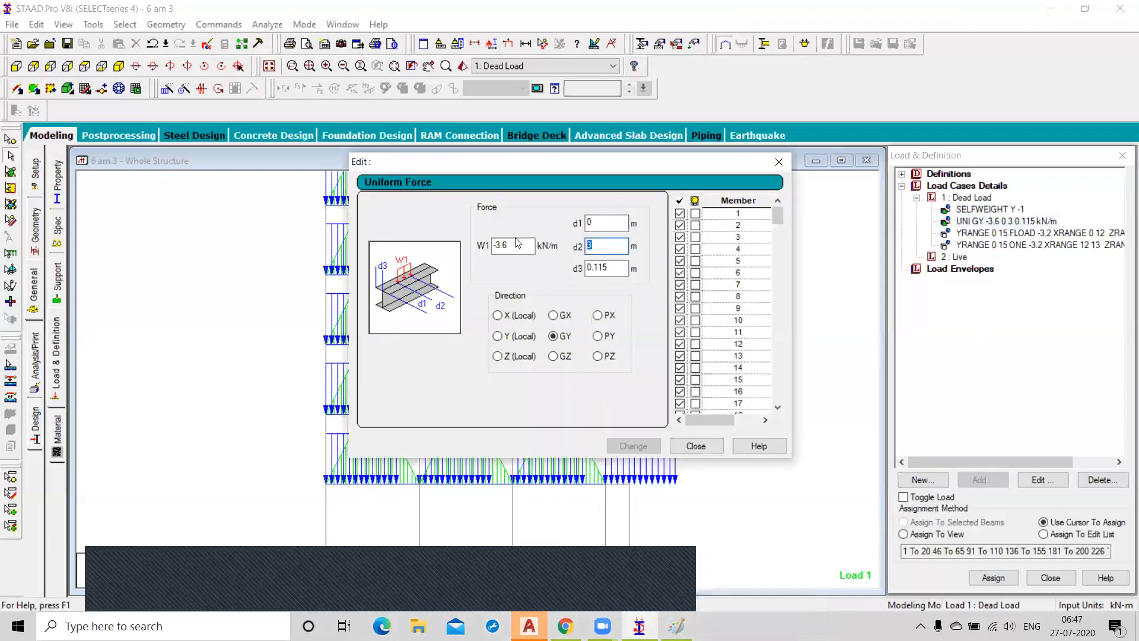
{"action": "type", "text": "0"}
{"action": "left_click", "coordinate": [638, 448]}
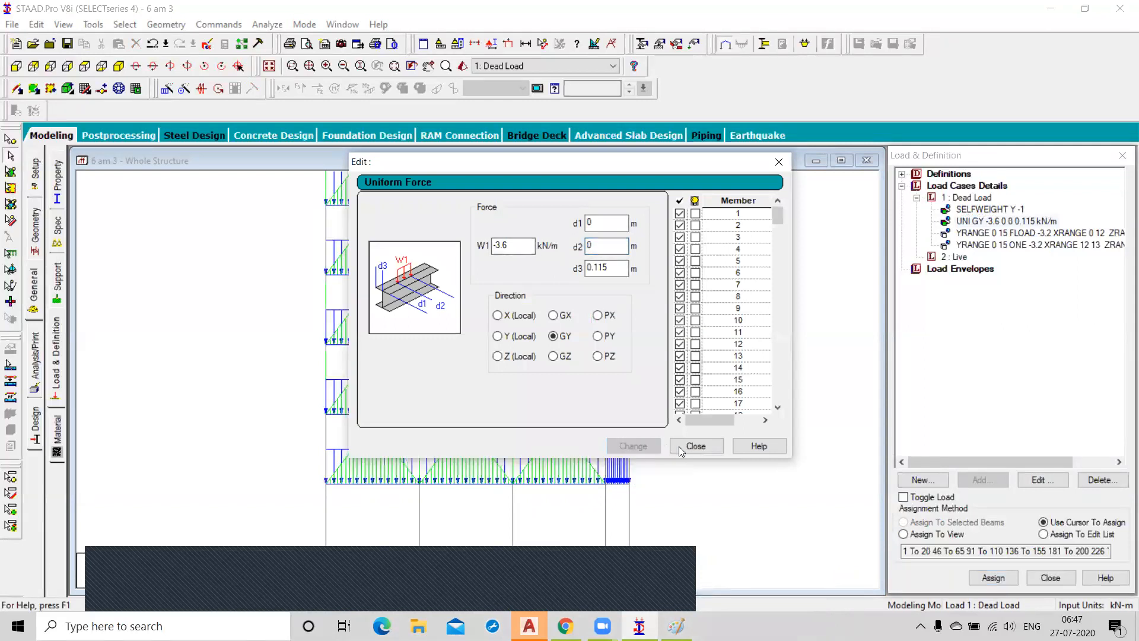
{"action": "left_click", "coordinate": [688, 448]}
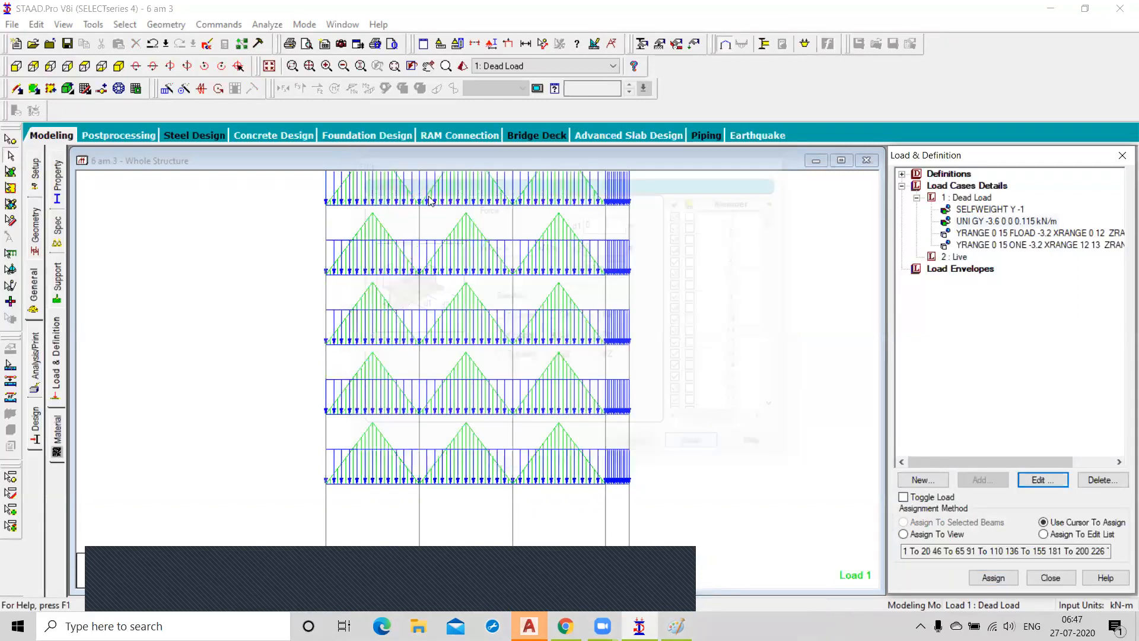
{"action": "left_click", "coordinate": [122, 66]}
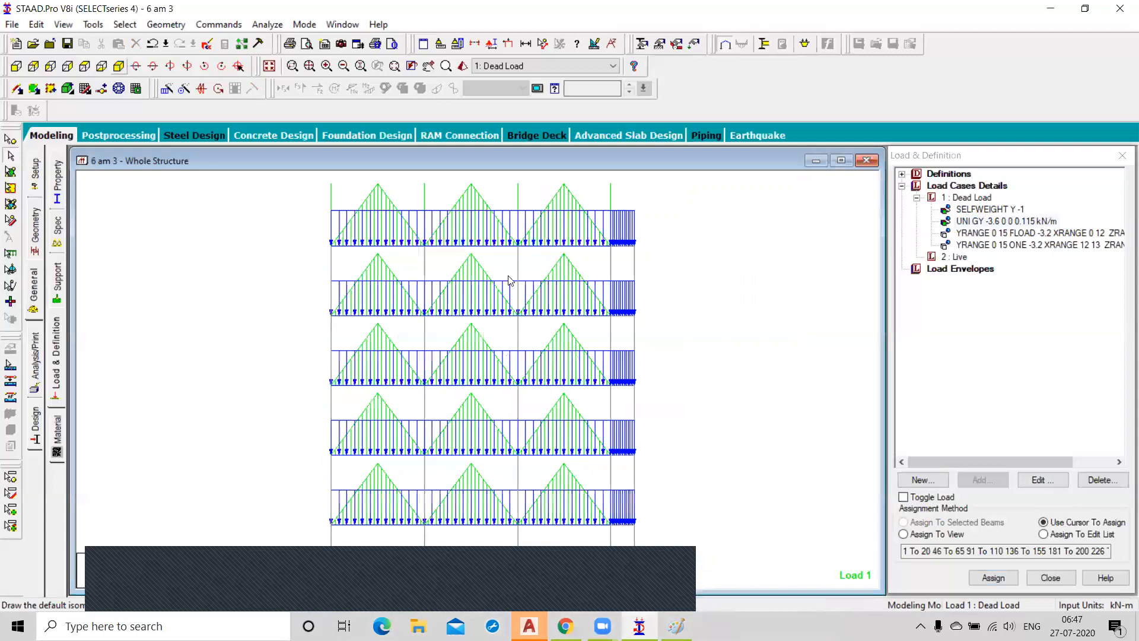